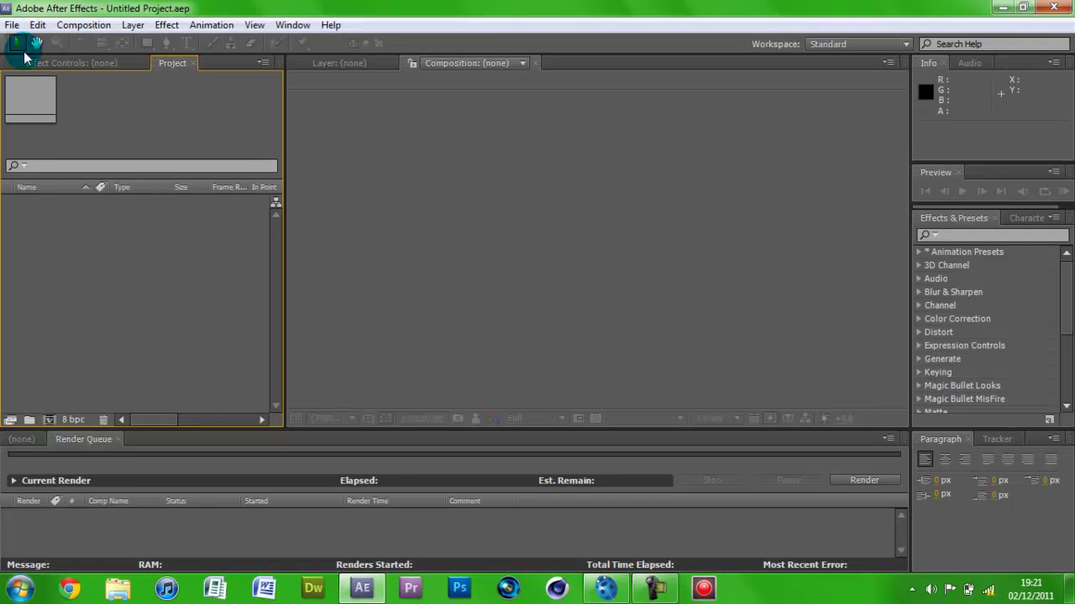
# Import the Seatown cinematic.mp4 video from the desktop into the project.
pyautogui.click(12, 25)
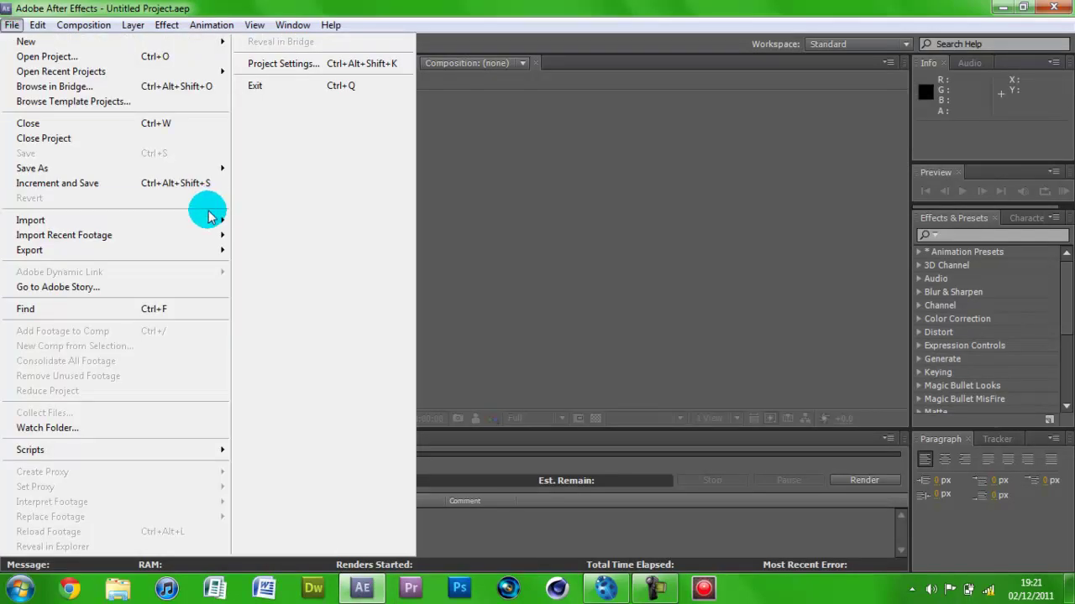
pyautogui.moveTo(214, 220)
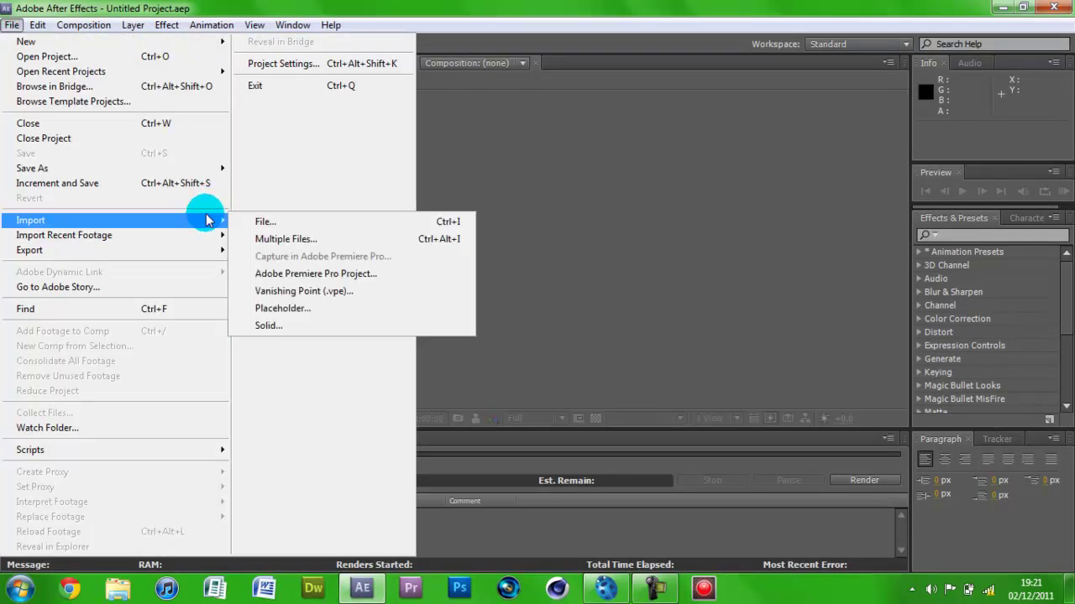
pyautogui.click(278, 223)
pyautogui.doubleClick(179, 234)
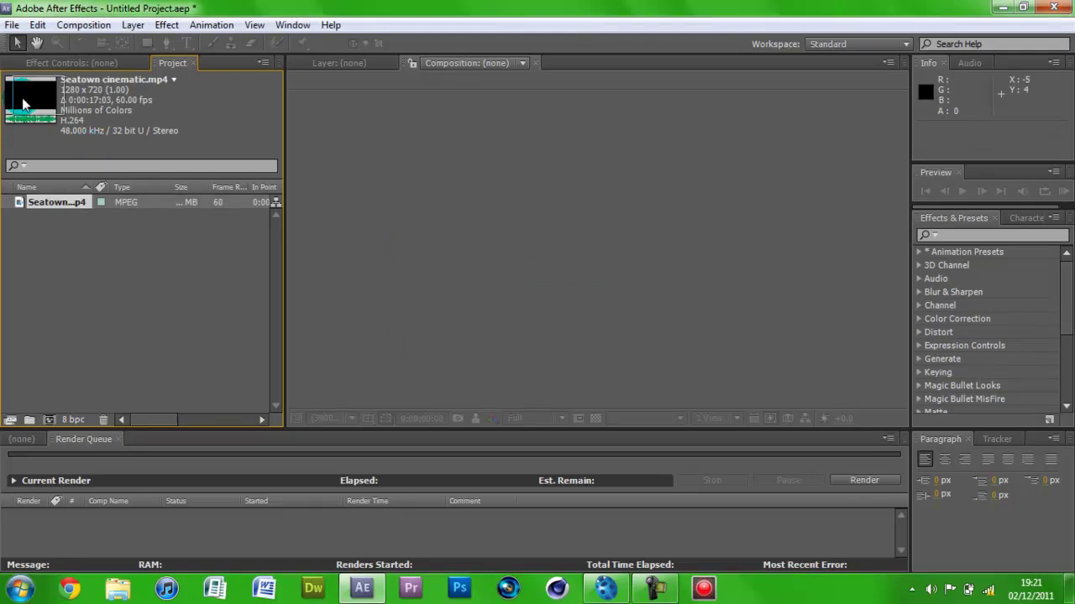
# Create a composition from the imported Seatown cinematic.mp4 clip by placing it in the empty timeline.
pyautogui.click(22, 439)
pyautogui.moveTo(21, 157); pyautogui.dragTo(492, 518)
pyautogui.click(225, 208)
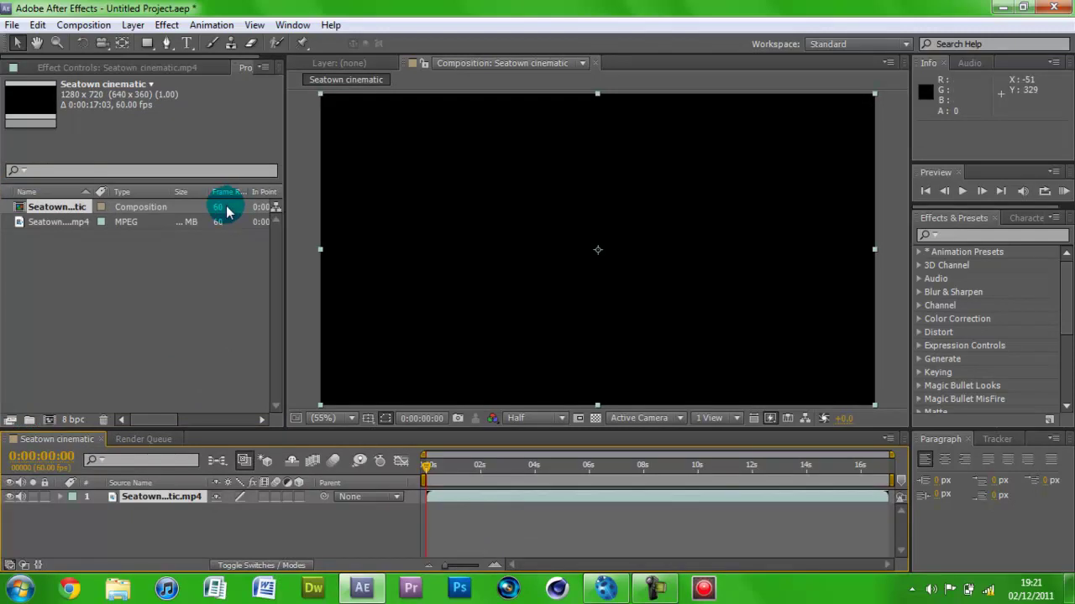
# Scrub through the Seatown cinematic footage, examining the camera movement and foreground objects around 2, 12 and 15 seconds.
pyautogui.moveTo(427, 474); pyautogui.dragTo(820, 479)
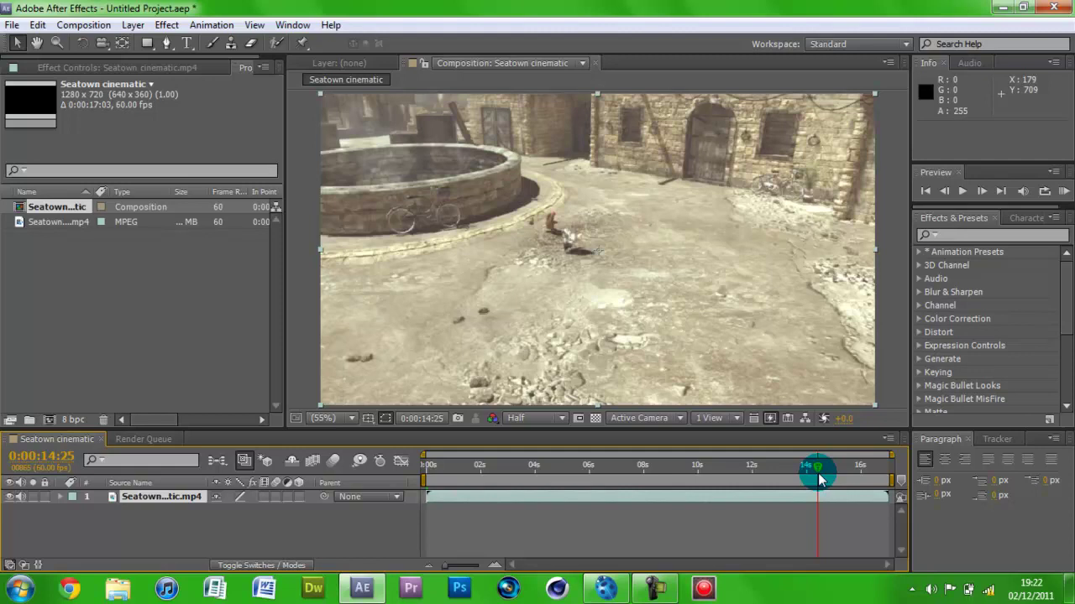
pyautogui.moveTo(817, 475); pyautogui.dragTo(473, 475)
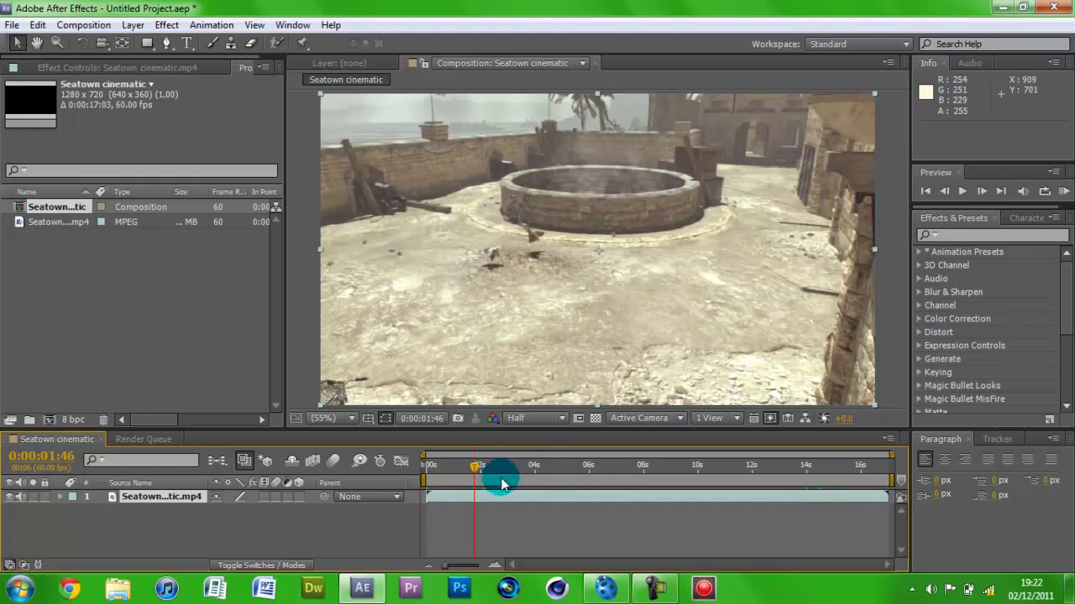
pyautogui.moveTo(470, 473)
pyautogui.mouseDown()
pyautogui.moveTo(555, 472)
pyautogui.moveTo(474, 470)
pyautogui.mouseUp()
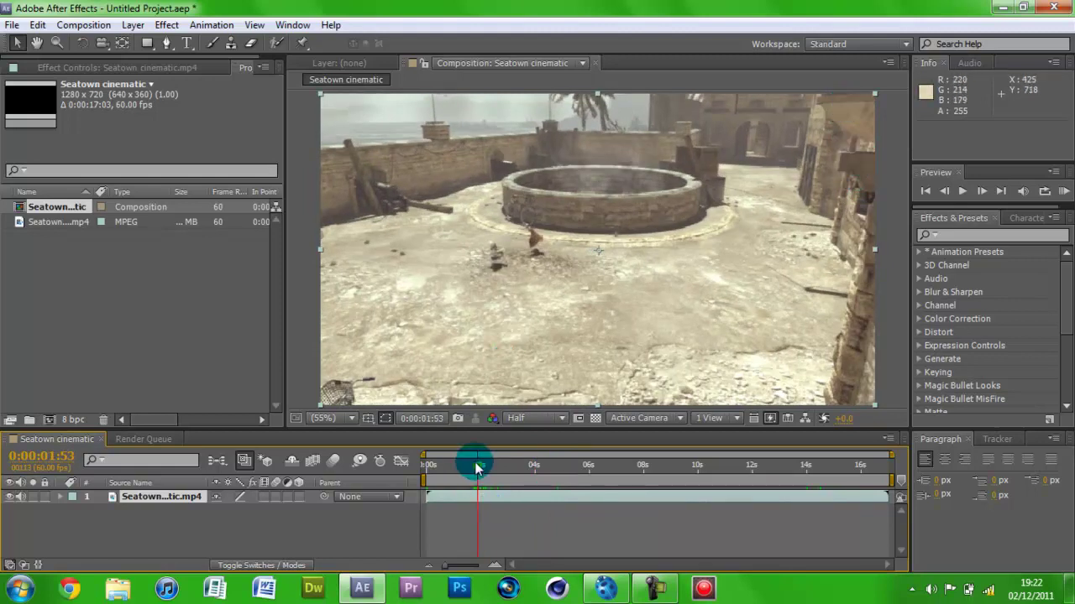
pyautogui.moveTo(476, 471); pyautogui.dragTo(755, 462)
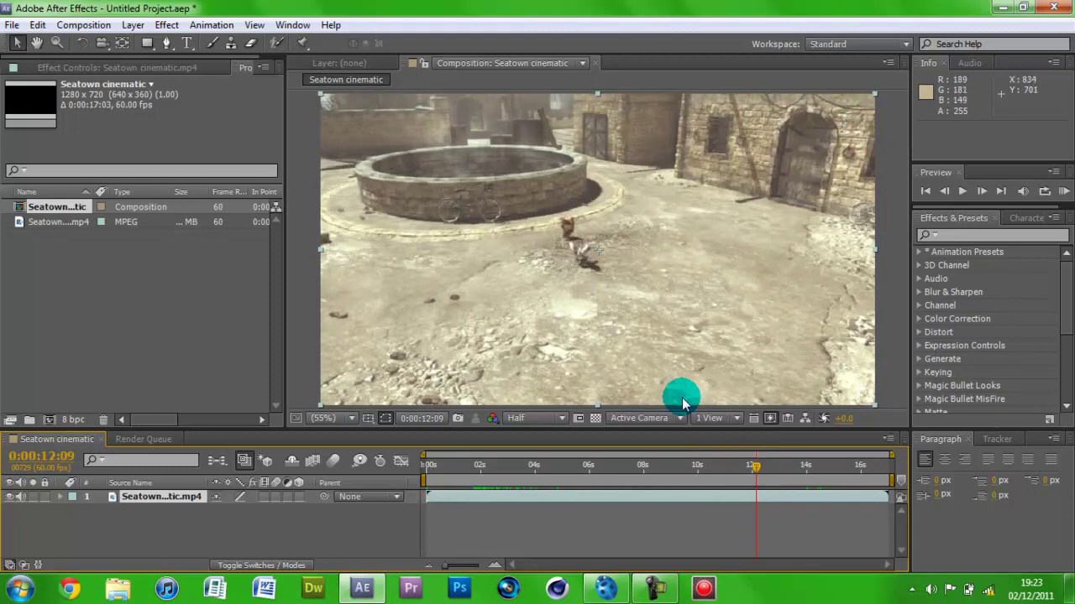
pyautogui.click(757, 470)
pyautogui.click(771, 467)
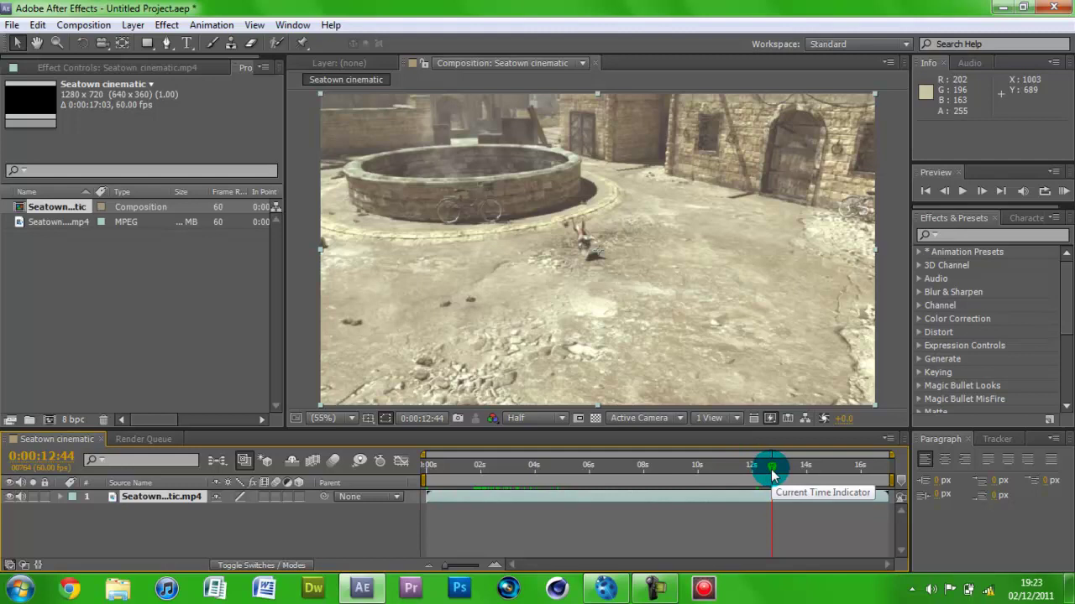
pyautogui.moveTo(771, 473); pyautogui.dragTo(833, 465)
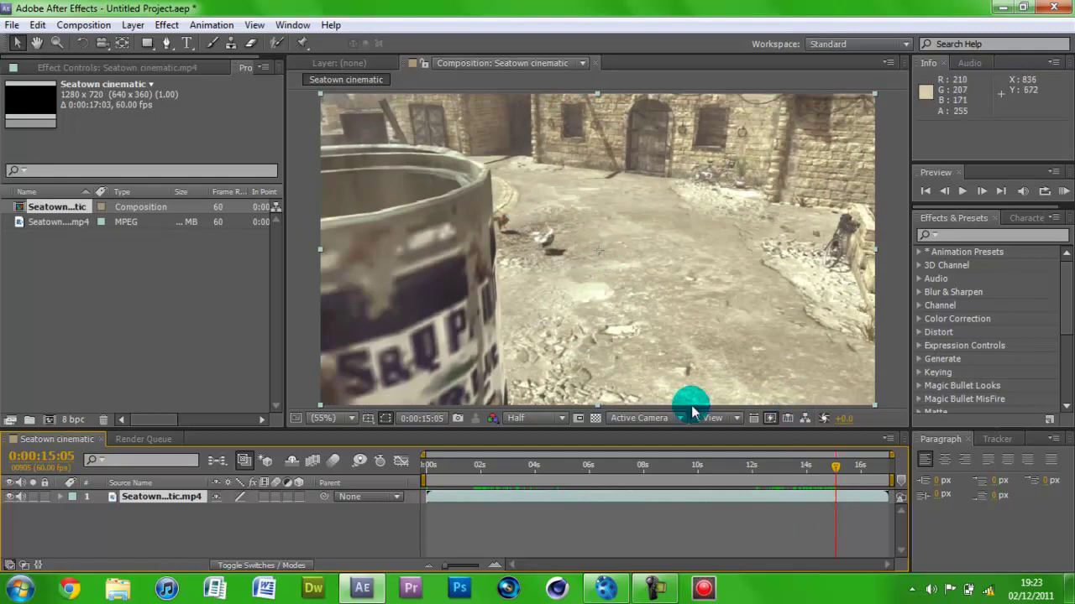
pyautogui.moveTo(835, 472); pyautogui.dragTo(839, 474)
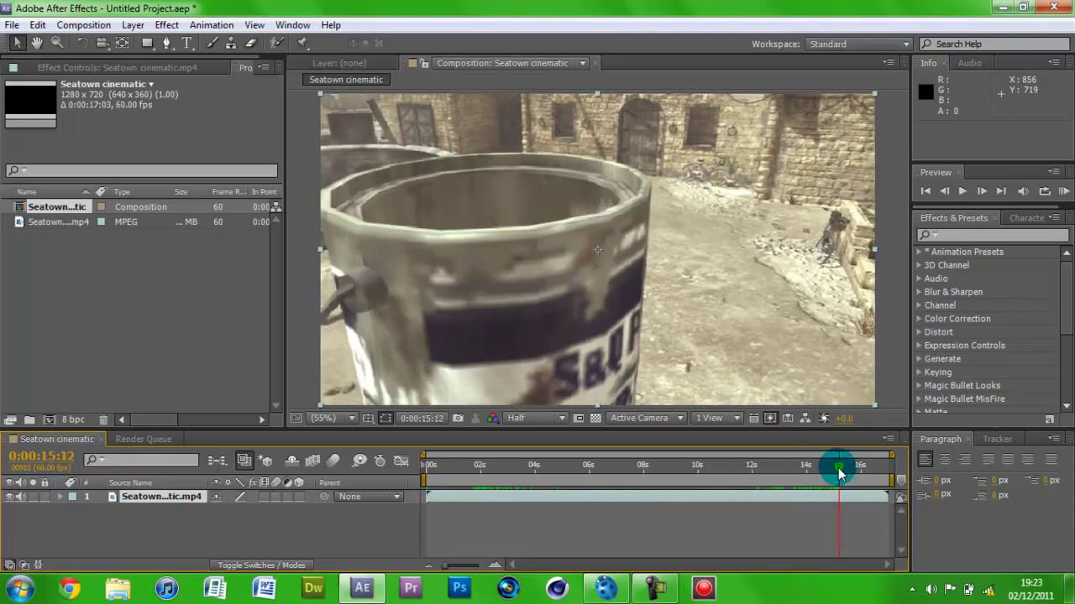
pyautogui.moveTo(841, 475); pyautogui.dragTo(847, 473)
pyautogui.click(520, 261)
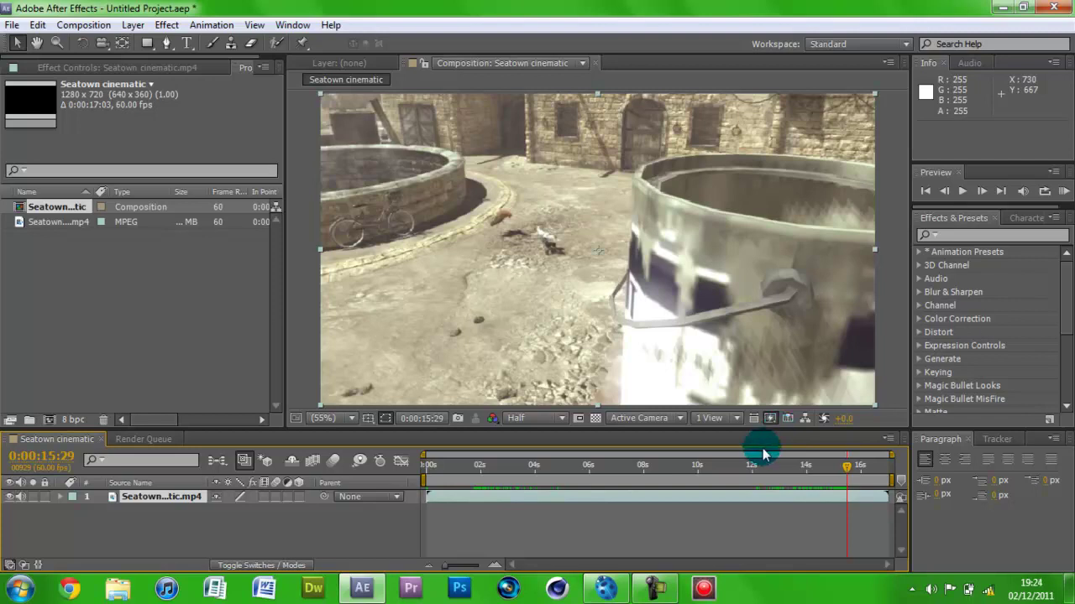
# Trim the composition's work area to start at 0:00:00:31 and end at 0:00:14:20.
pyautogui.moveTo(891, 479); pyautogui.dragTo(804, 480)
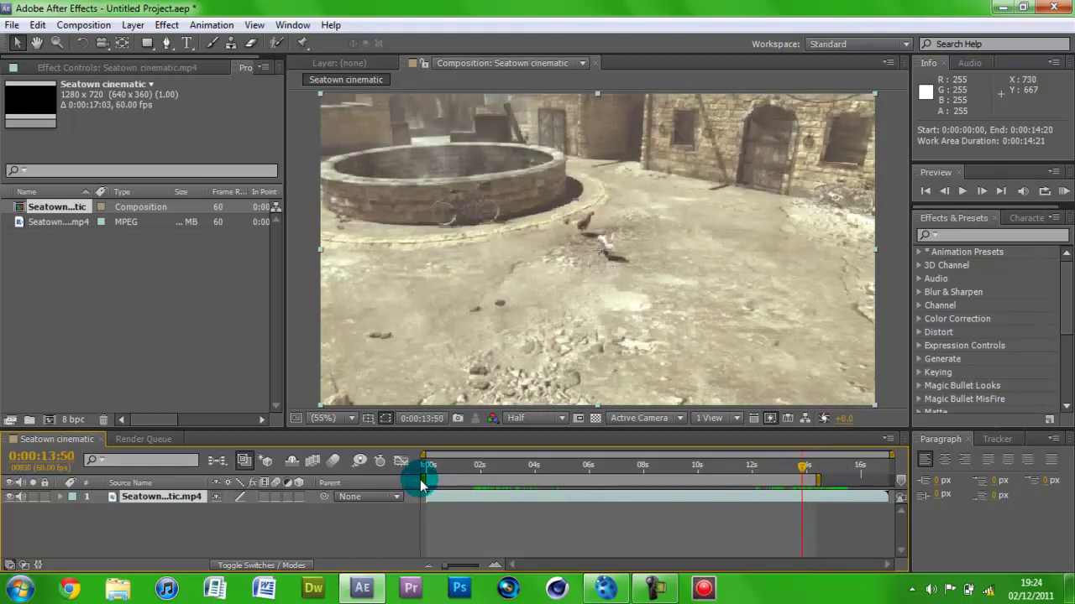
pyautogui.moveTo(422, 479); pyautogui.dragTo(436, 479)
pyautogui.moveTo(804, 464); pyautogui.dragTo(827, 472)
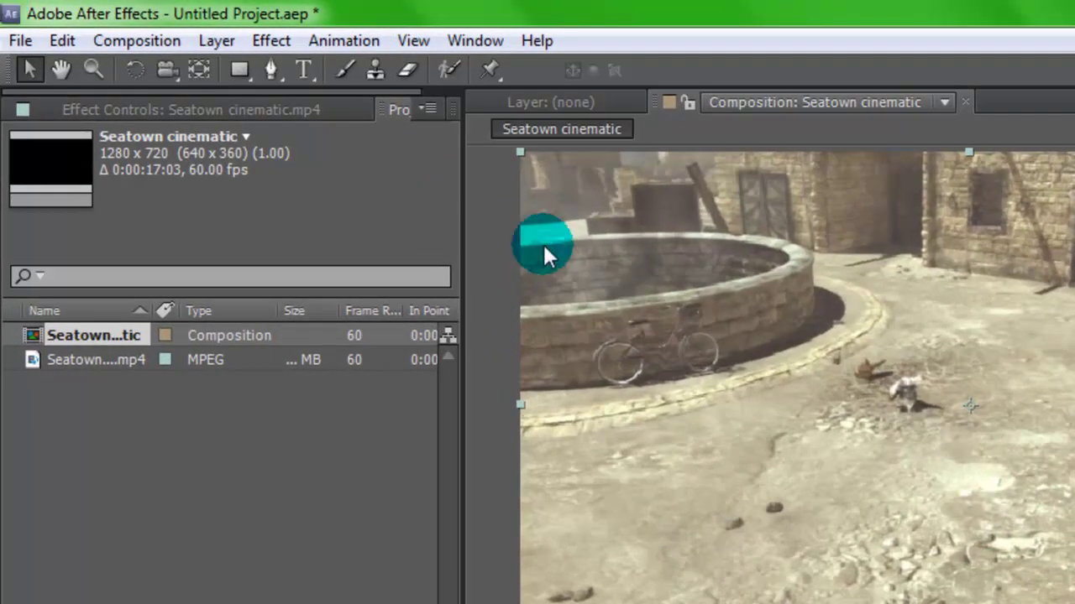
# Add the Seatown cinematic composition to the render queue and set its output format to PNG Sequence.
pyautogui.click(147, 44)
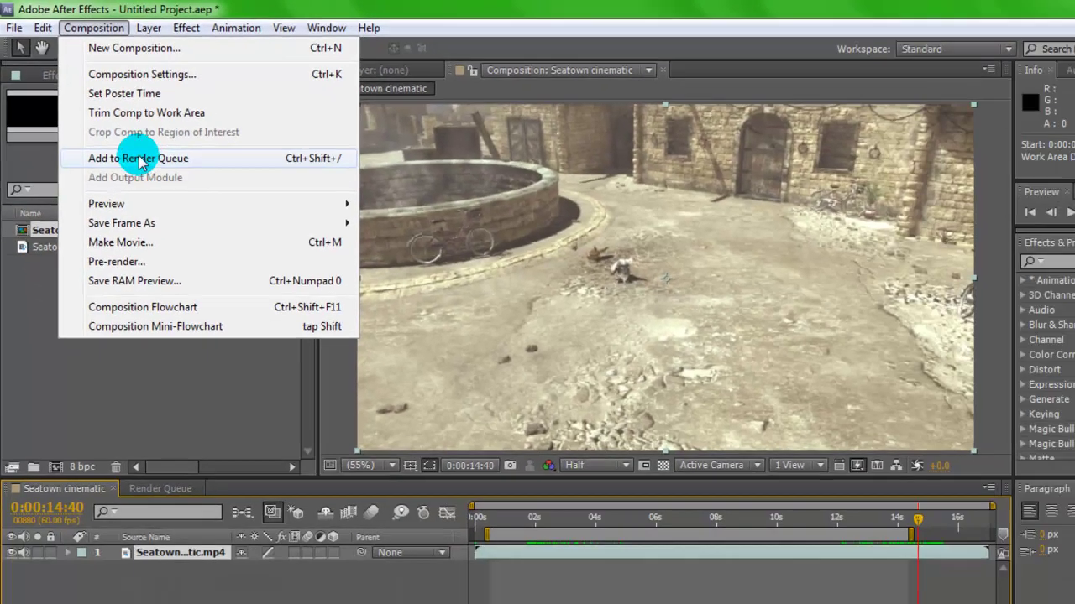
pyautogui.click(140, 160)
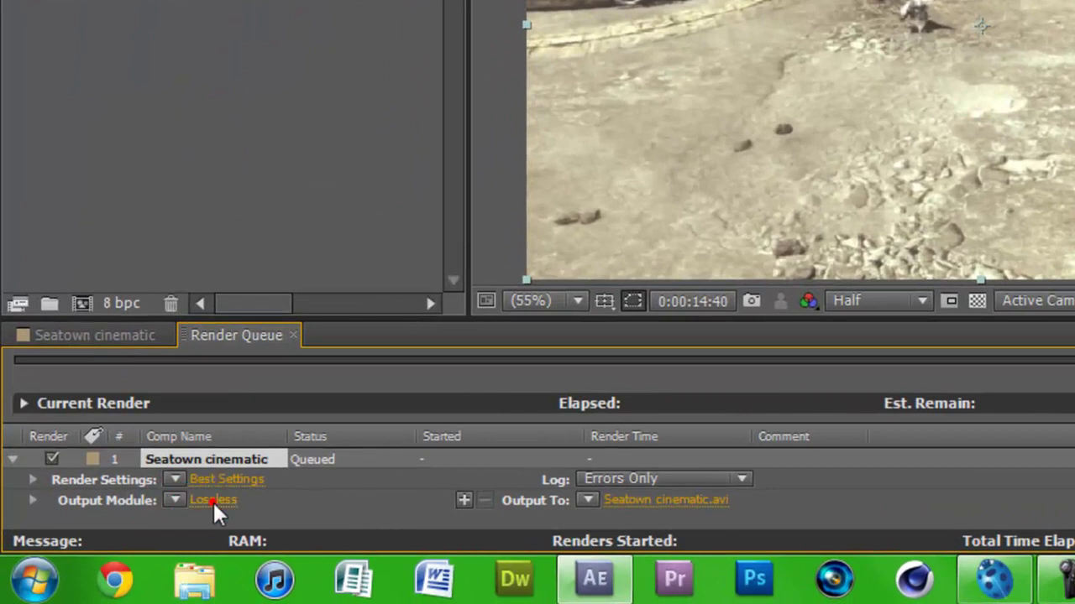
pyautogui.click(212, 500)
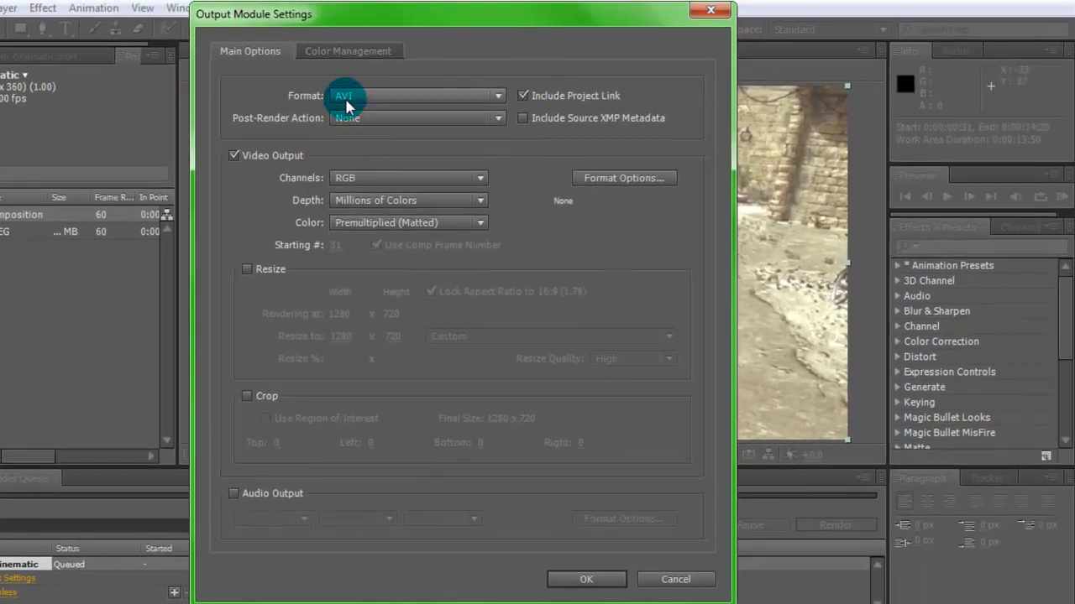
pyautogui.click(348, 105)
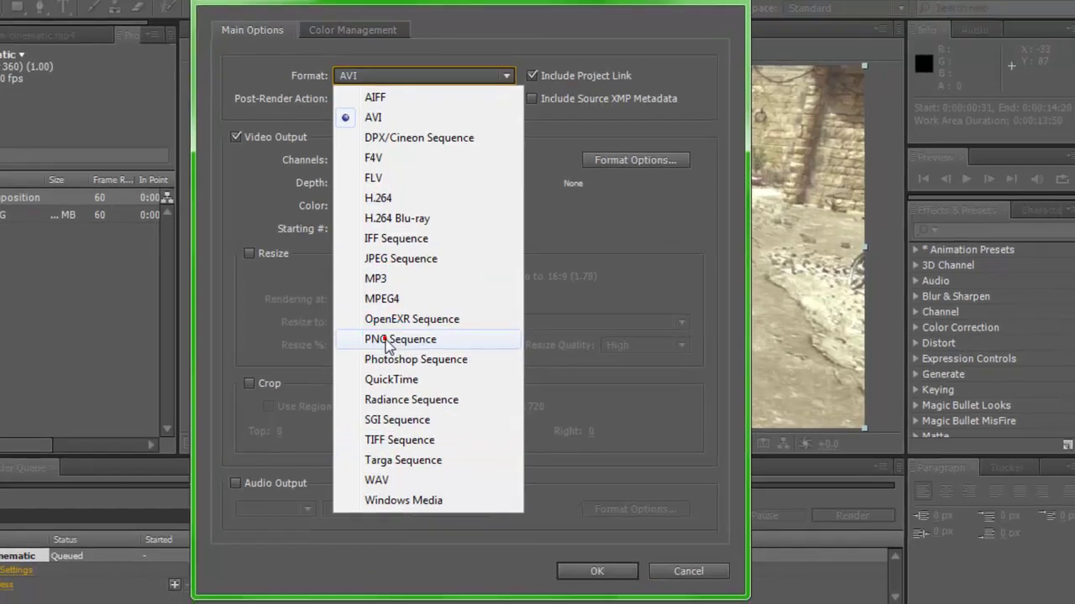
pyautogui.click(380, 321)
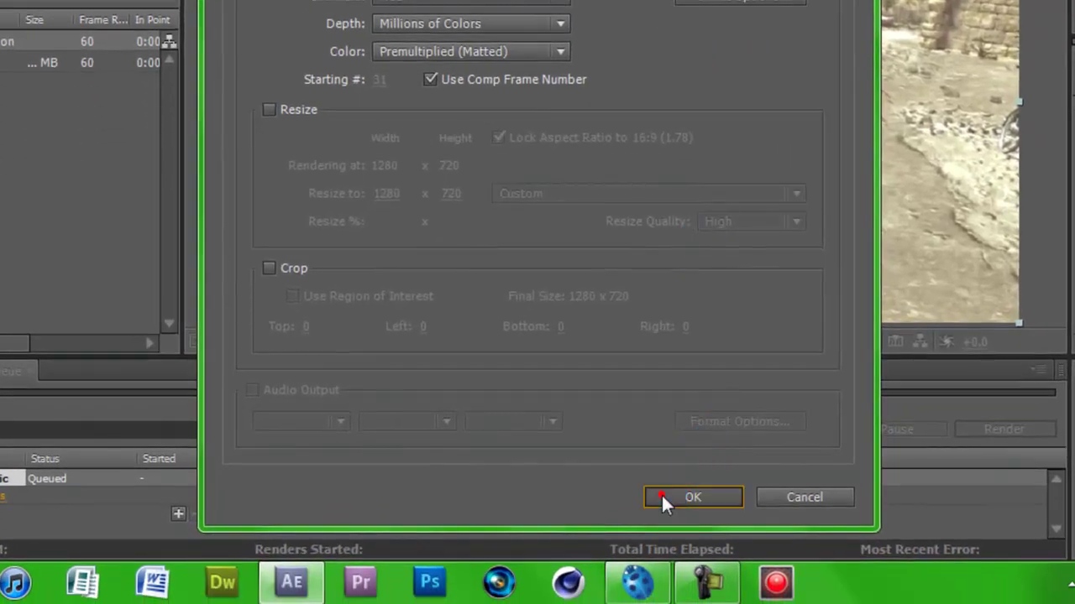
pyautogui.click(688, 497)
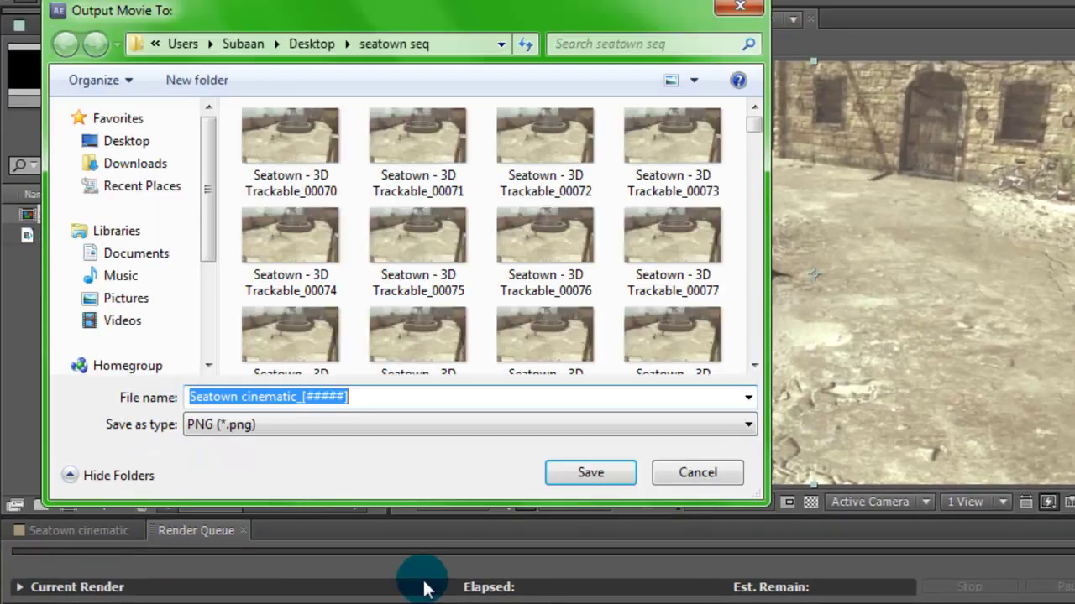
# Create a desktop folder named seq and set it as the output location for the Seatown cinematic_[#####] PNG files.
pyautogui.click(121, 140)
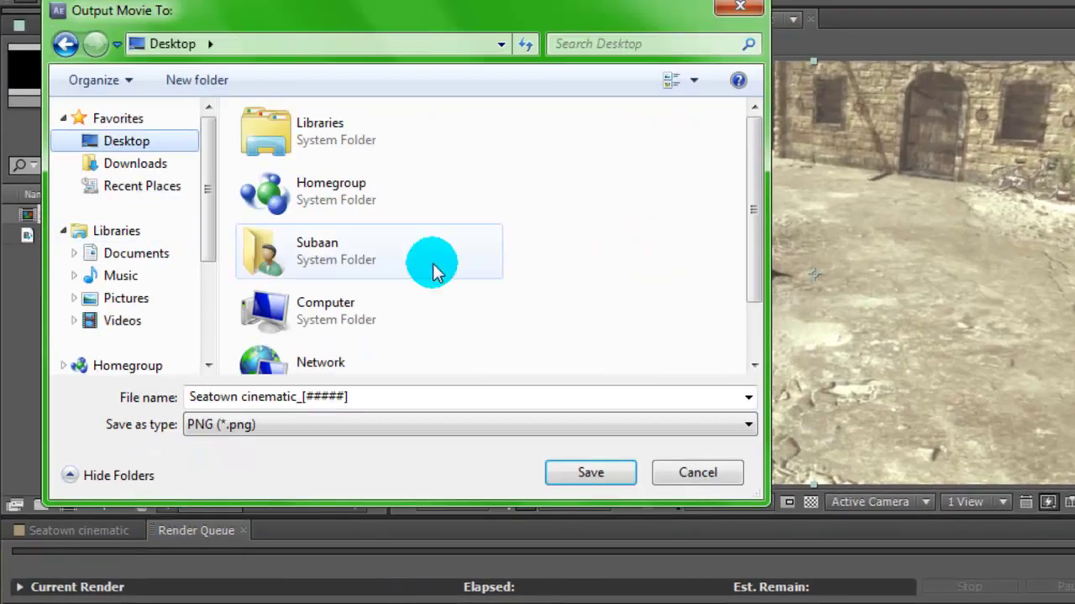
pyautogui.click(749, 312)
pyautogui.moveTo(750, 311); pyautogui.dragTo(749, 316)
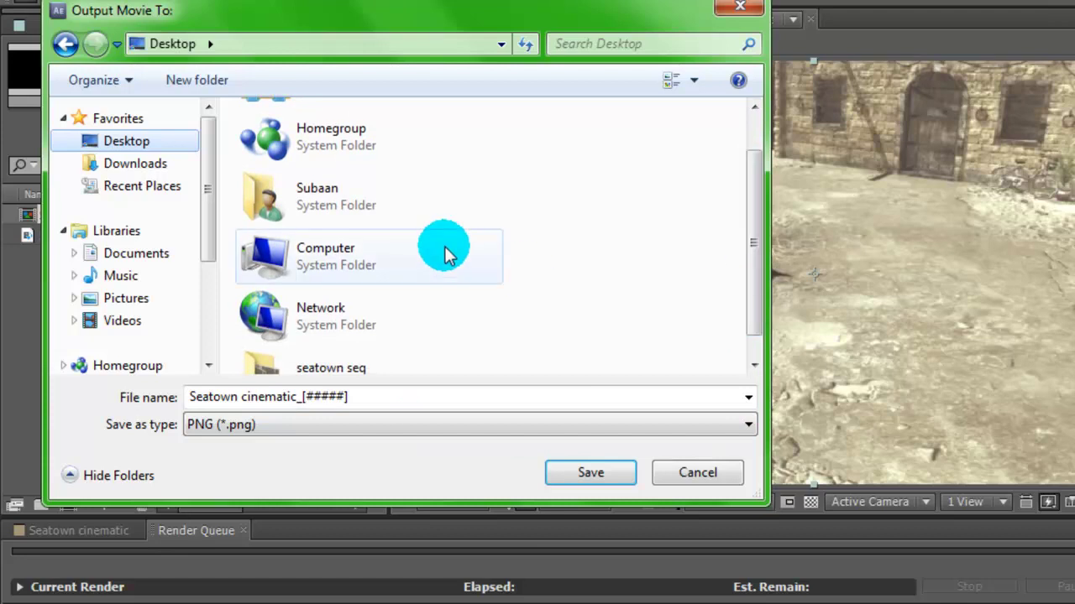
pyautogui.moveTo(763, 216); pyautogui.dragTo(755, 269)
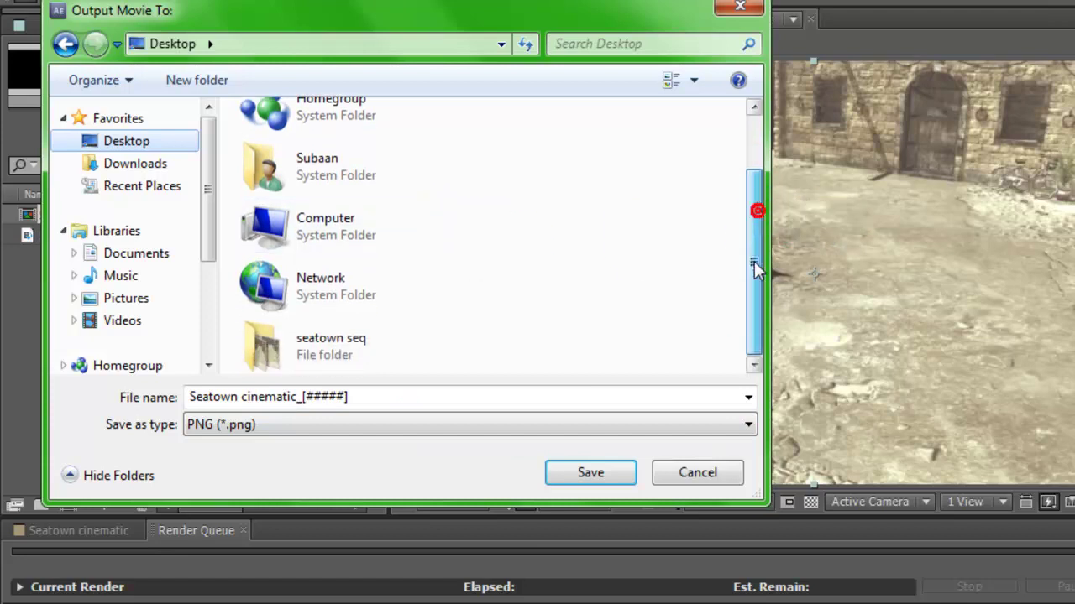
pyautogui.click(185, 85)
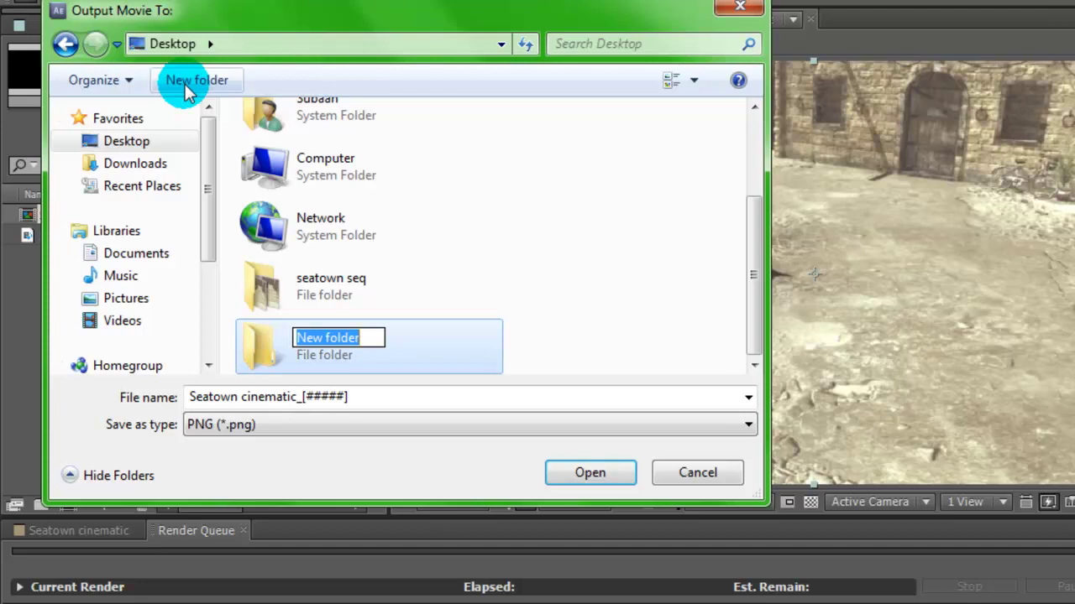
pyautogui.write('seq')
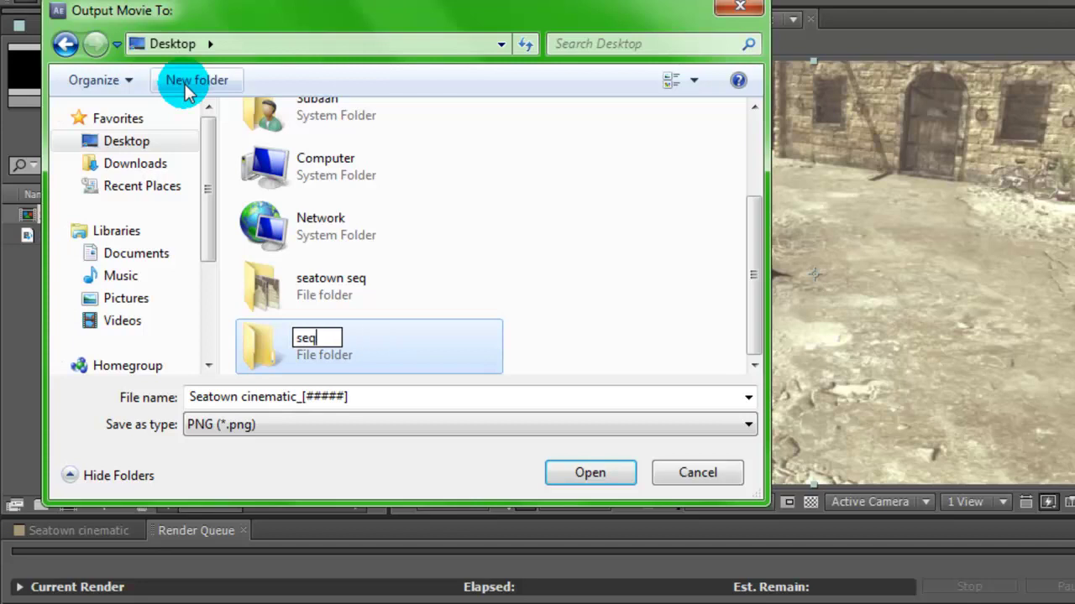
pyautogui.click(576, 295)
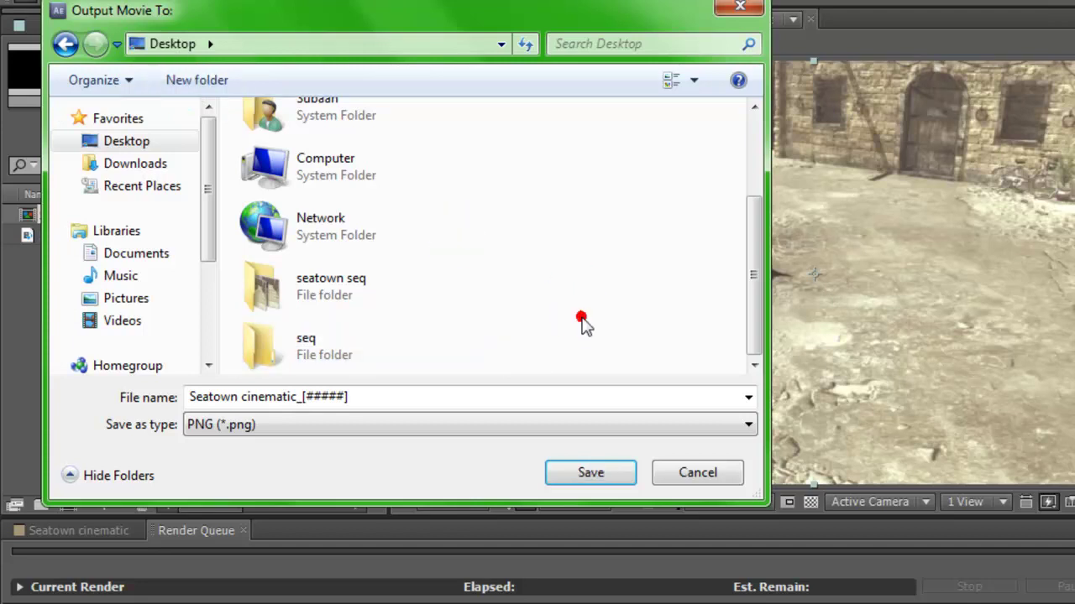
pyautogui.doubleClick(334, 351)
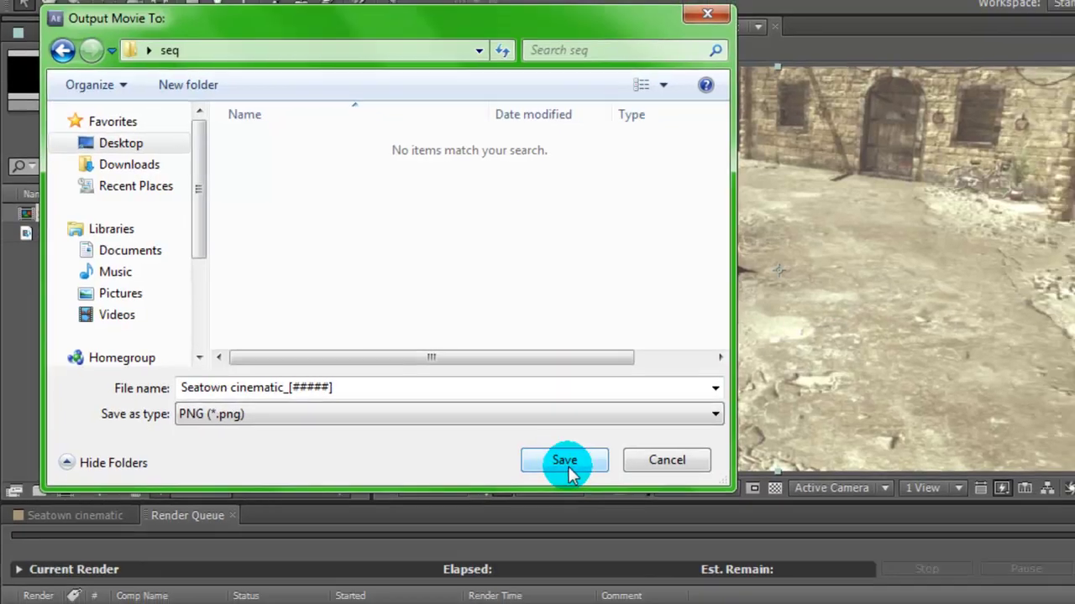
pyautogui.click(590, 473)
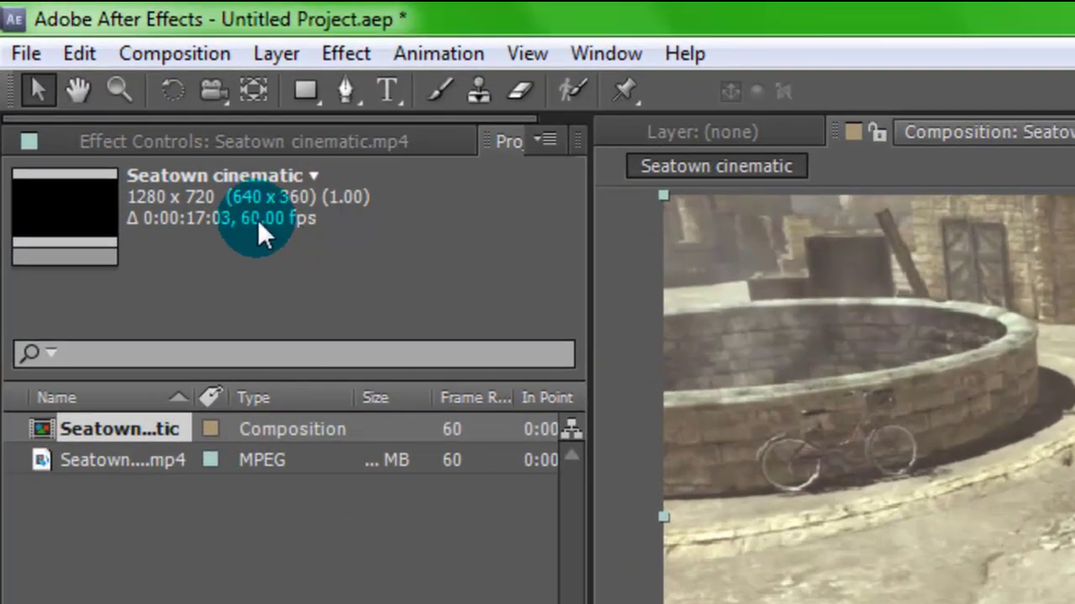
# Start rendering the queued PNG sequence and stop the render partway through.
pyautogui.click(242, 223)
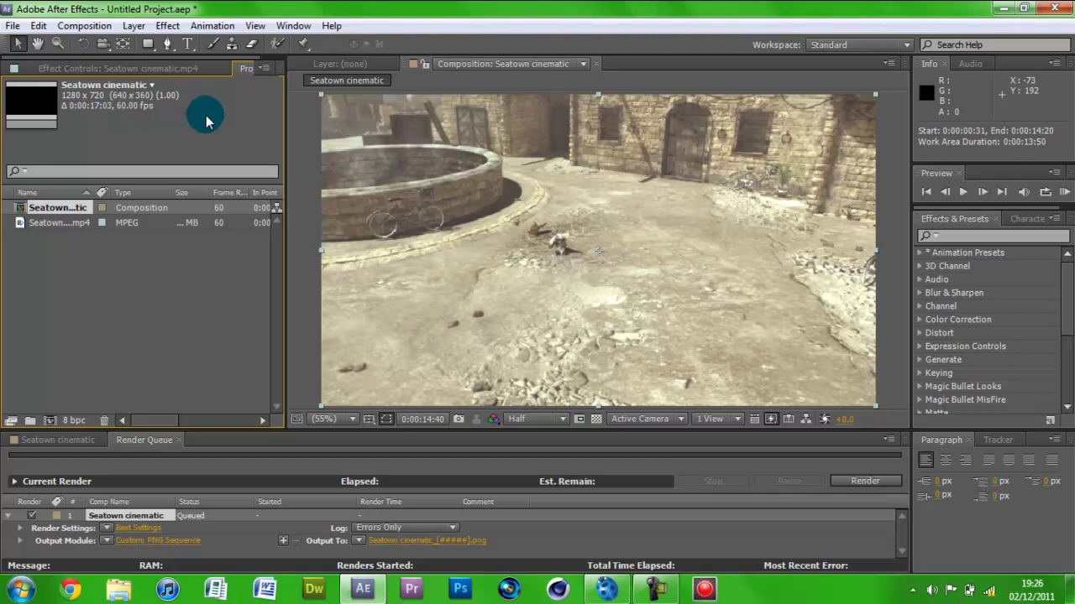
pyautogui.click(863, 481)
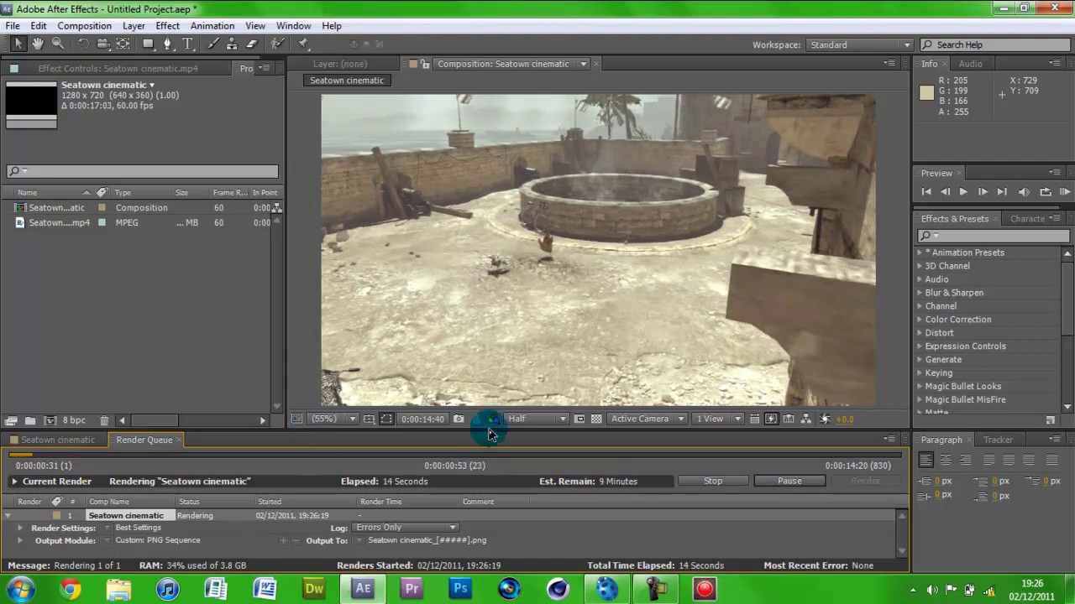
pyautogui.click(736, 483)
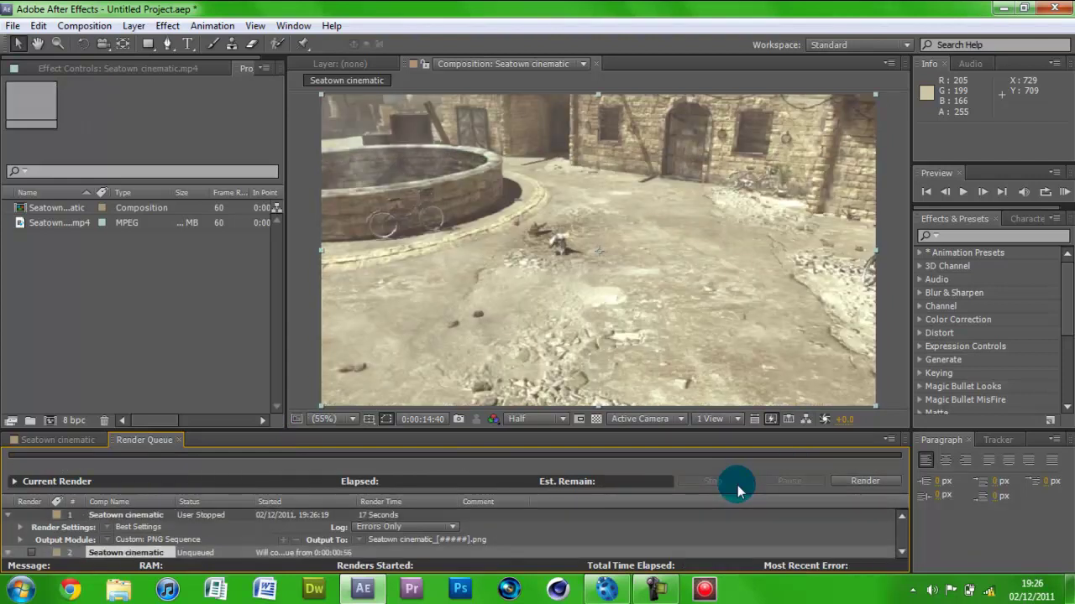
# Close After Effects without saving the project and delete the seq folder from the desktop.
pyautogui.click(1055, 7)
pyautogui.click(566, 314)
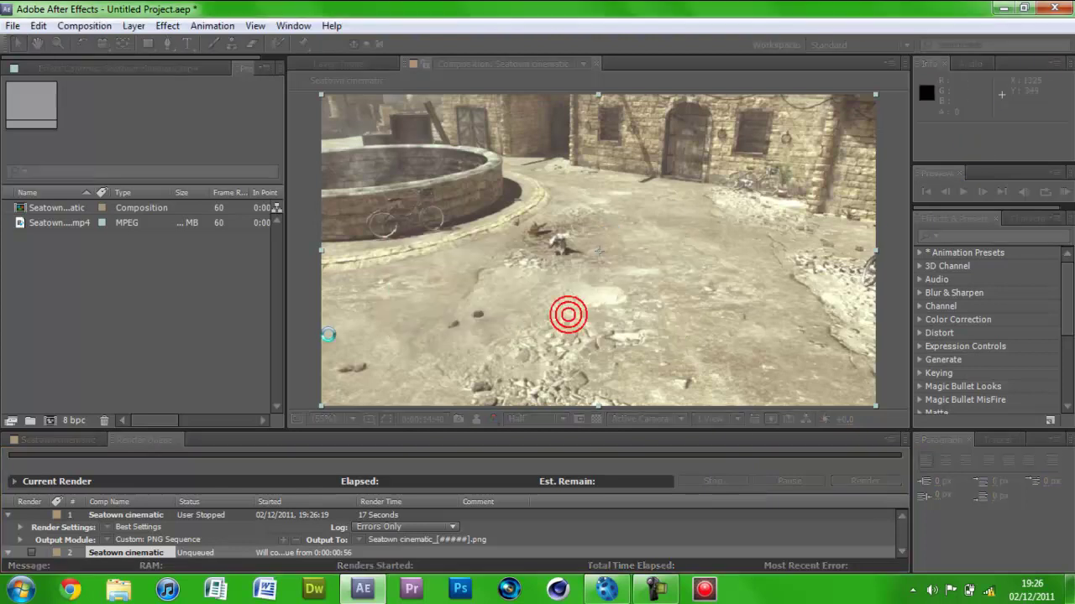
pyautogui.click(28, 274)
pyautogui.press('Delete')
pyautogui.press('Return')
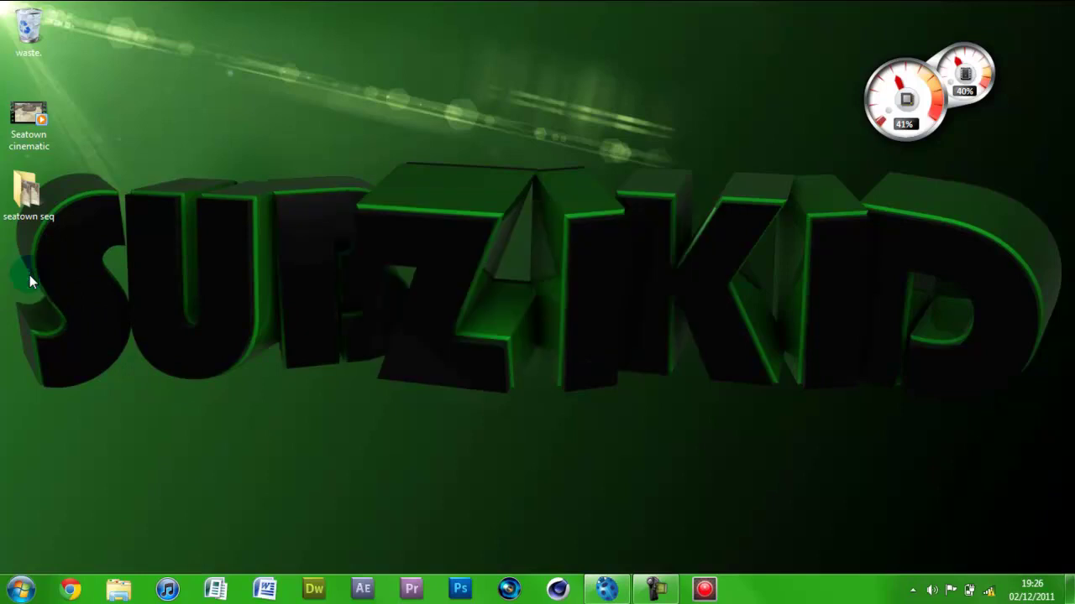
# Open the seatown seq folder on the desktop and look over its rendered PNG frames.
pyautogui.doubleClick(25, 202)
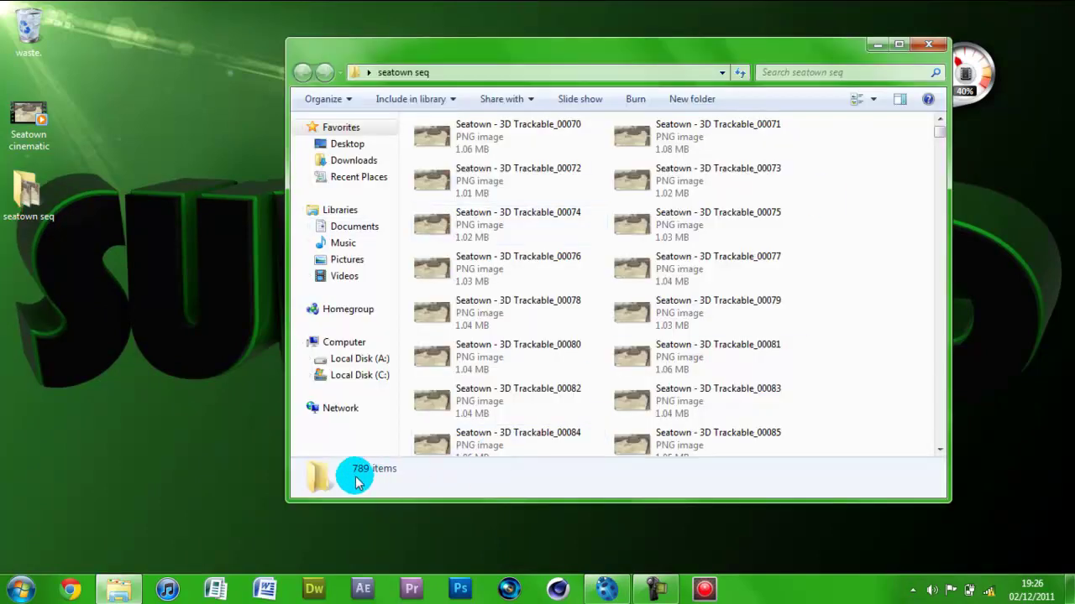
pyautogui.moveTo(942, 135)
pyautogui.mouseDown()
pyautogui.moveTo(942, 293)
pyautogui.moveTo(941, 126)
pyautogui.mouseUp()
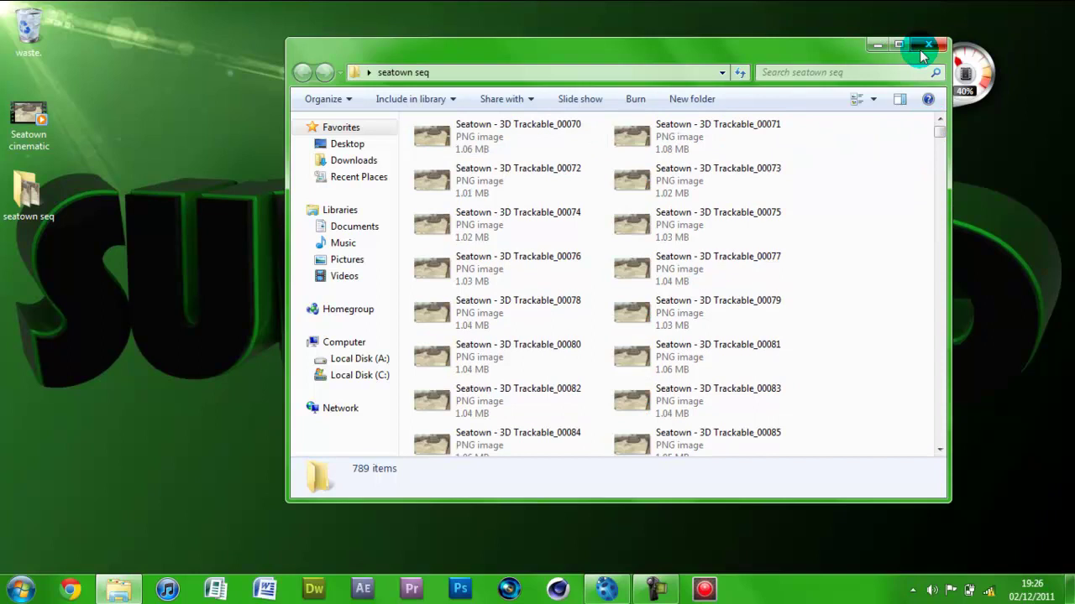
# Close the seatown seq folder, switch to boujou and import the desktop image sequence starting at Seatown - 3D Trackable_00070.png.
pyautogui.click(922, 53)
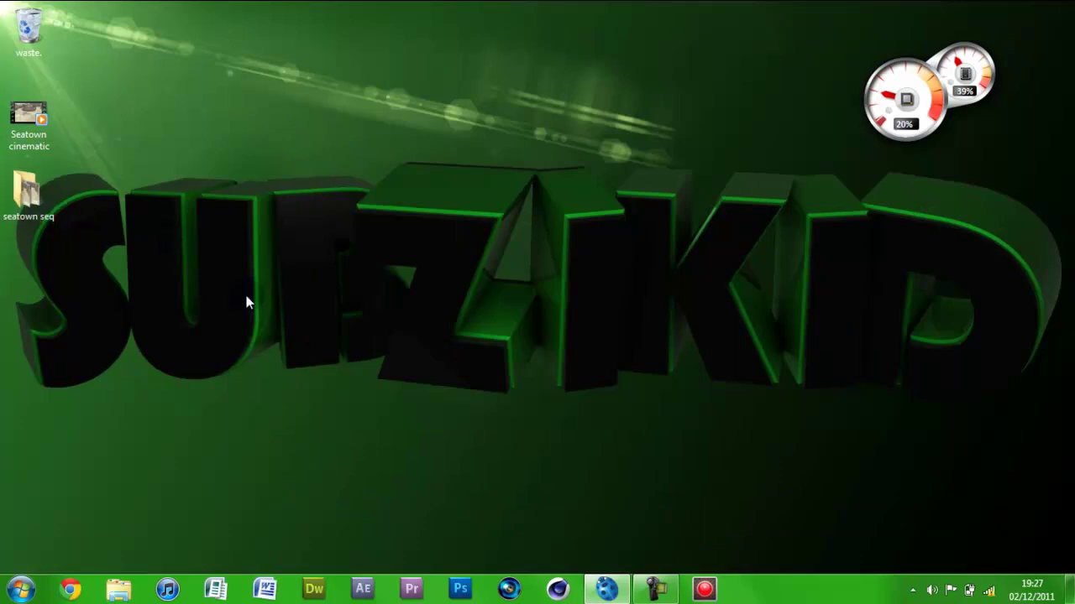
pyautogui.click(608, 588)
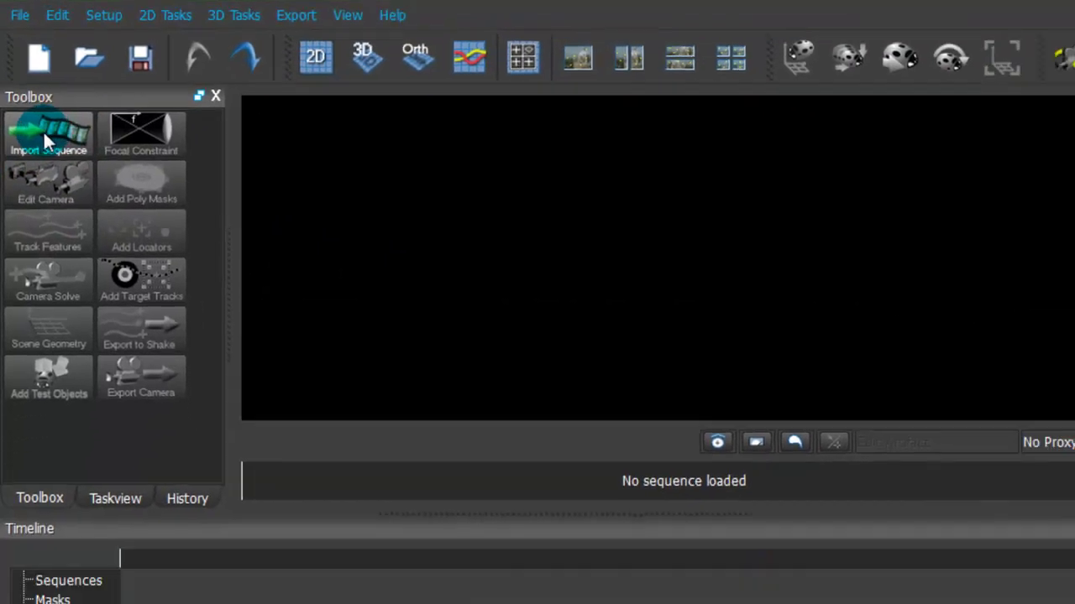
pyautogui.click(74, 177)
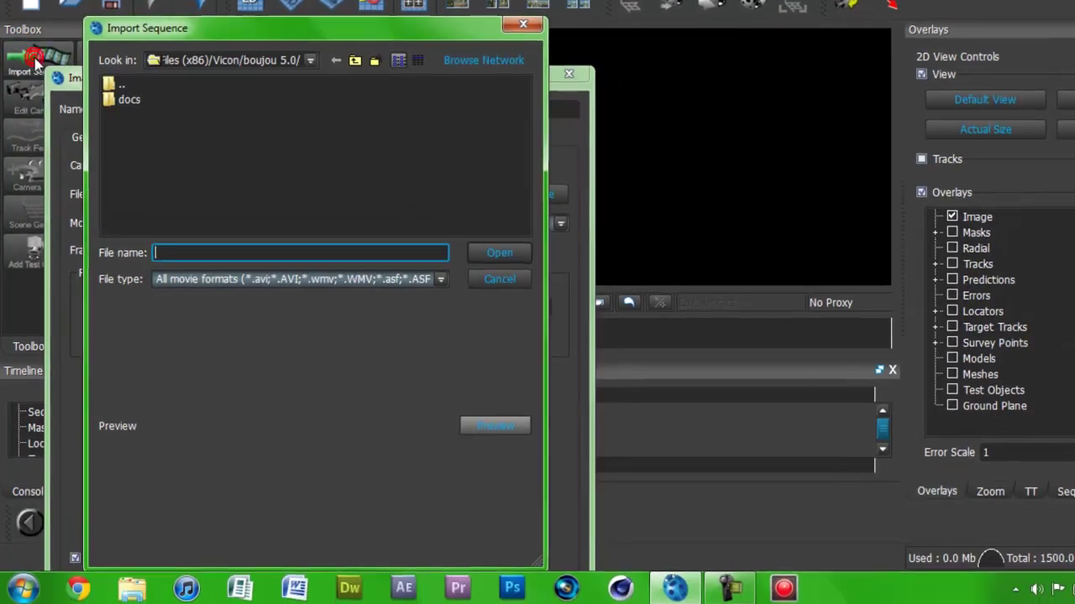
pyautogui.click(309, 60)
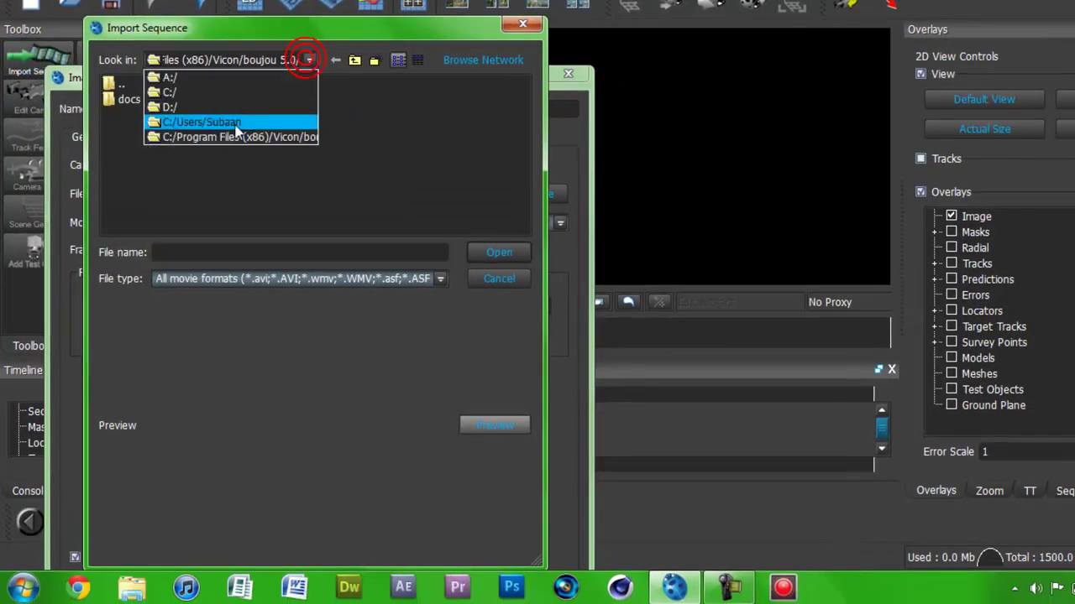
pyautogui.click(235, 126)
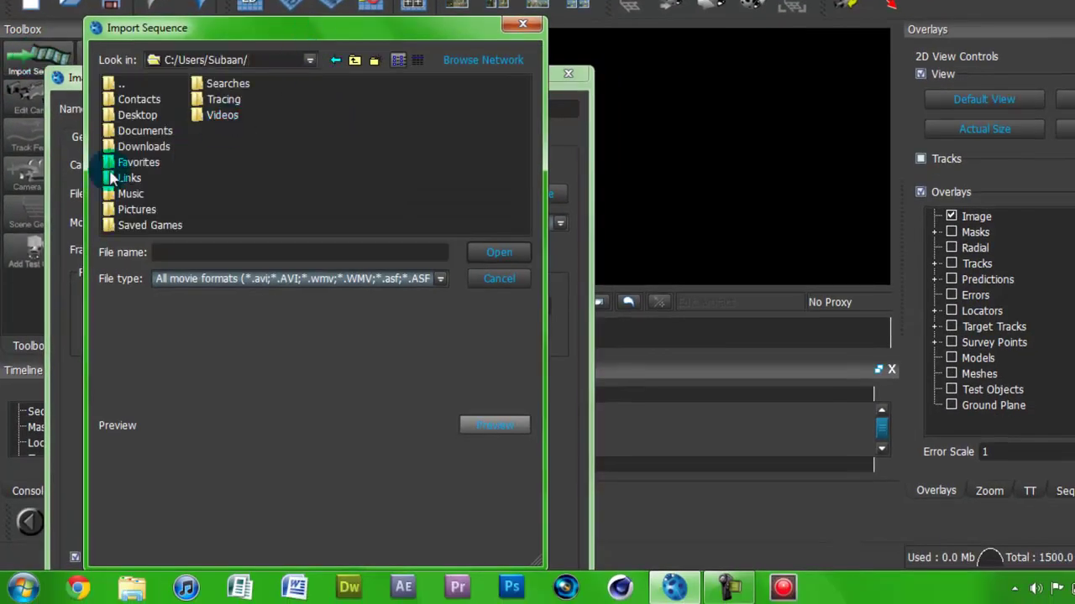
pyautogui.doubleClick(115, 116)
pyautogui.doubleClick(133, 100)
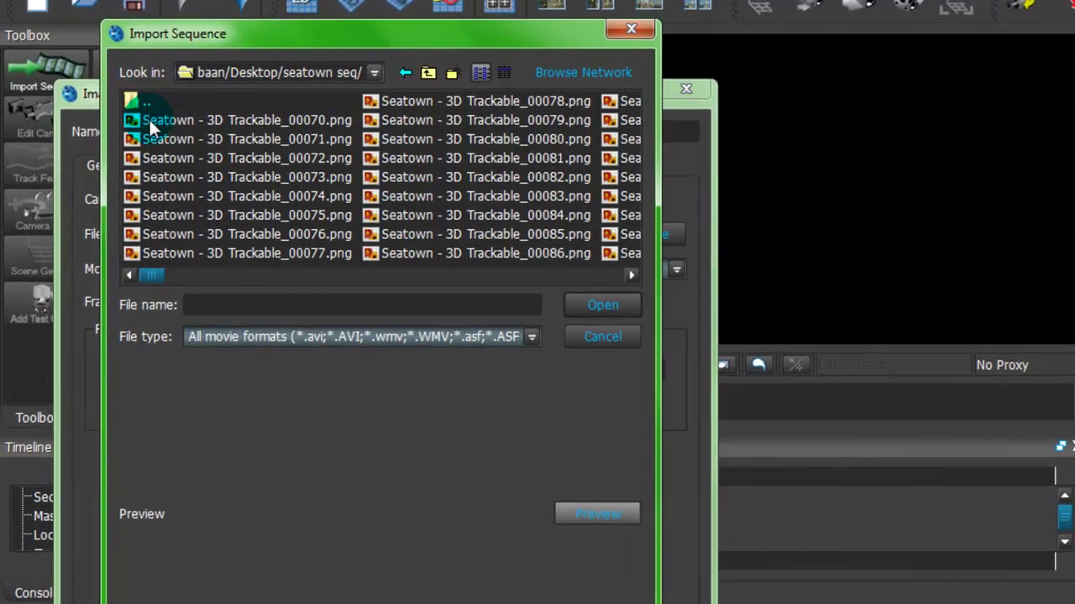
pyautogui.click(149, 118)
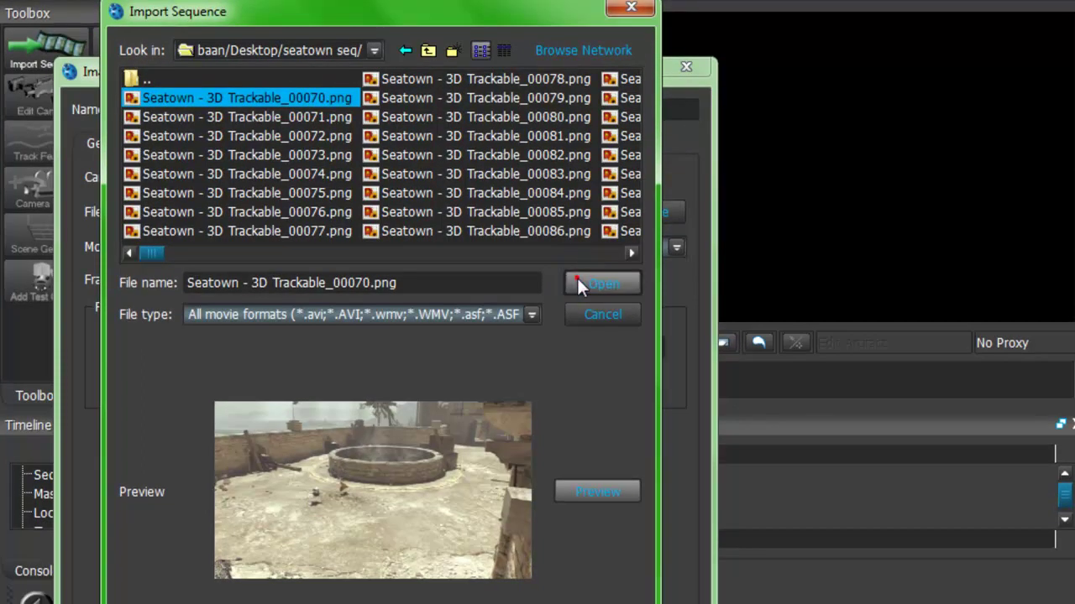
pyautogui.click(579, 303)
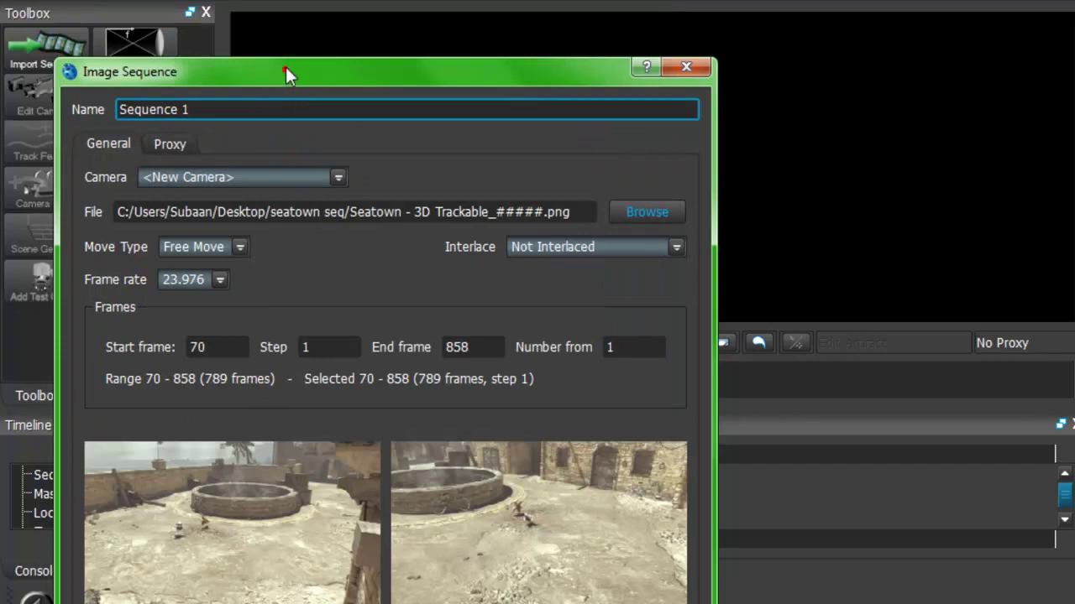
# Set the imported sequence's frame rate to 60, apply the sequence settings and close the dialog.
pyautogui.moveTo(285, 70); pyautogui.dragTo(334, 0)
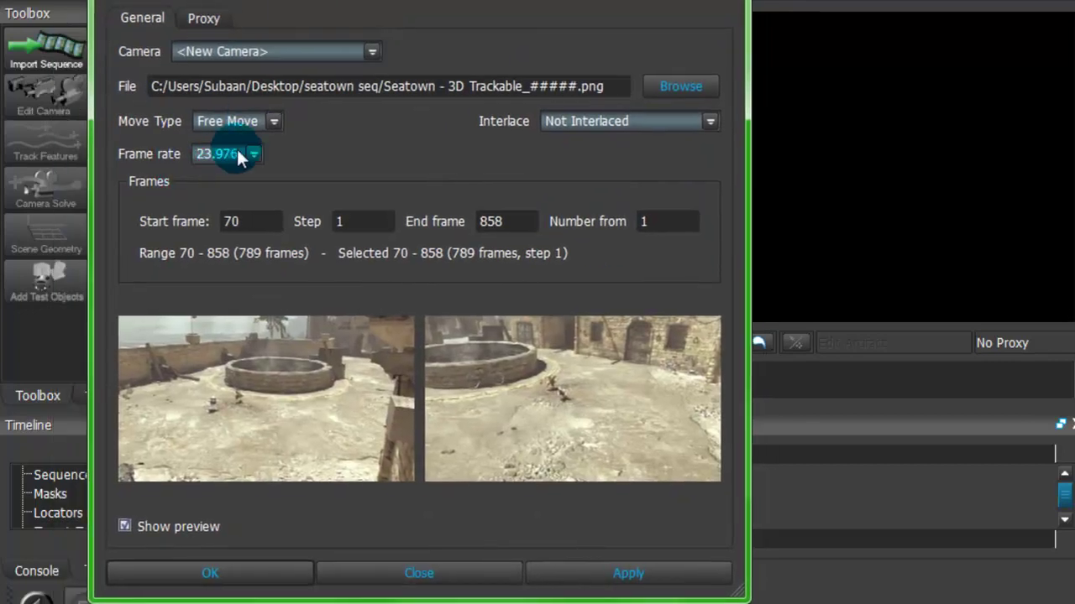
pyautogui.click(237, 154)
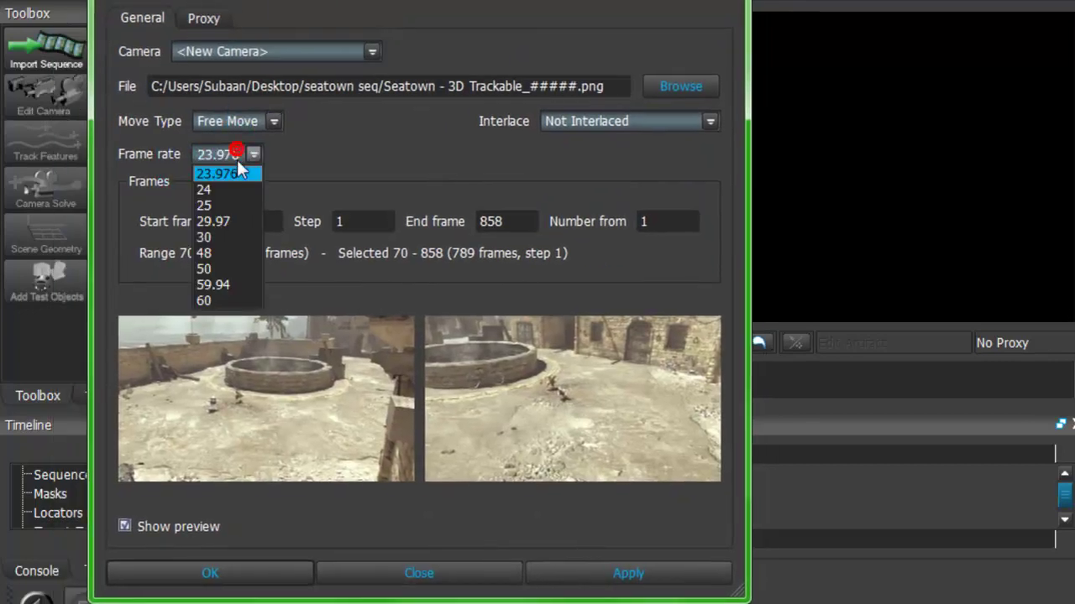
pyautogui.click(214, 300)
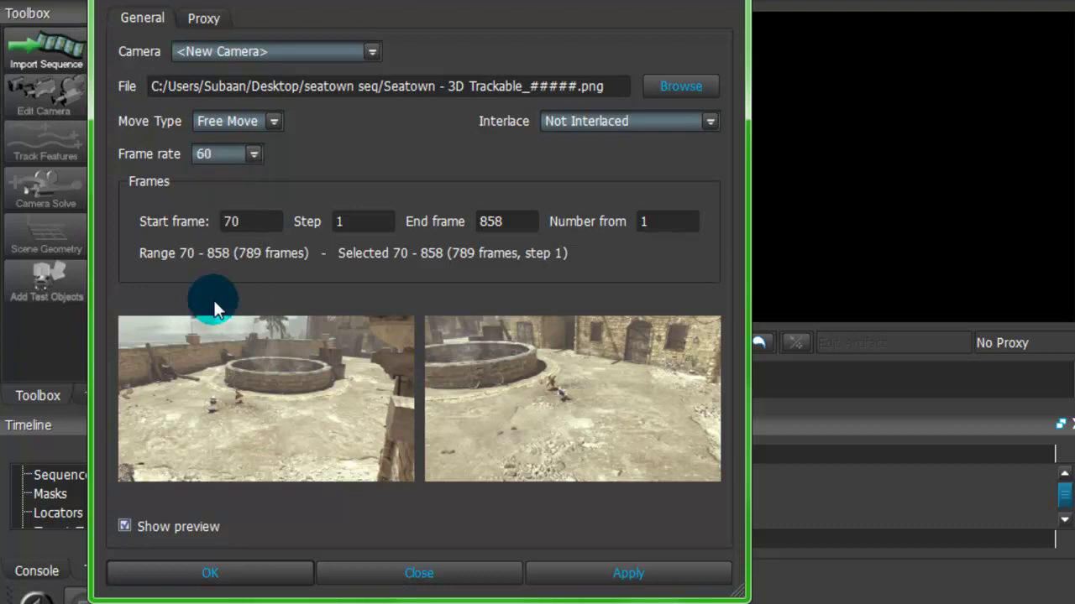
pyautogui.click(225, 154)
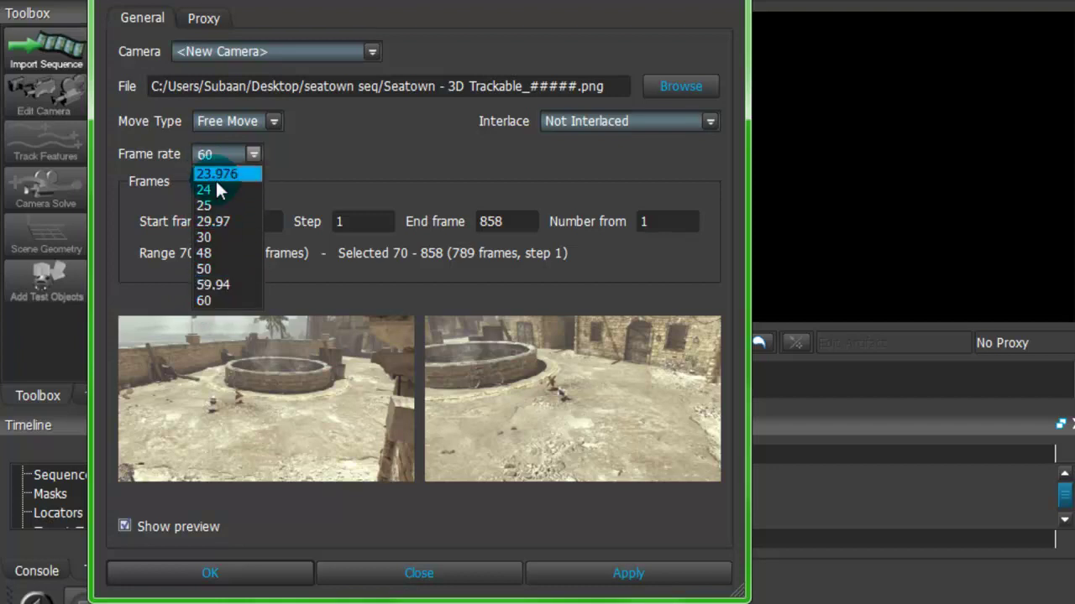
pyautogui.click(205, 299)
pyautogui.click(316, 179)
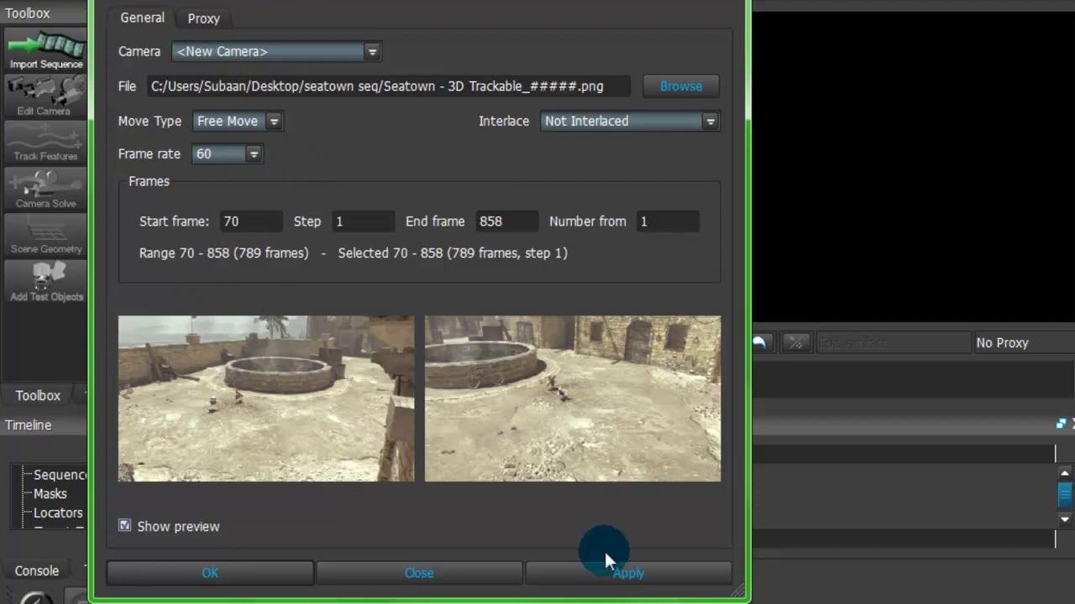
pyautogui.click(577, 576)
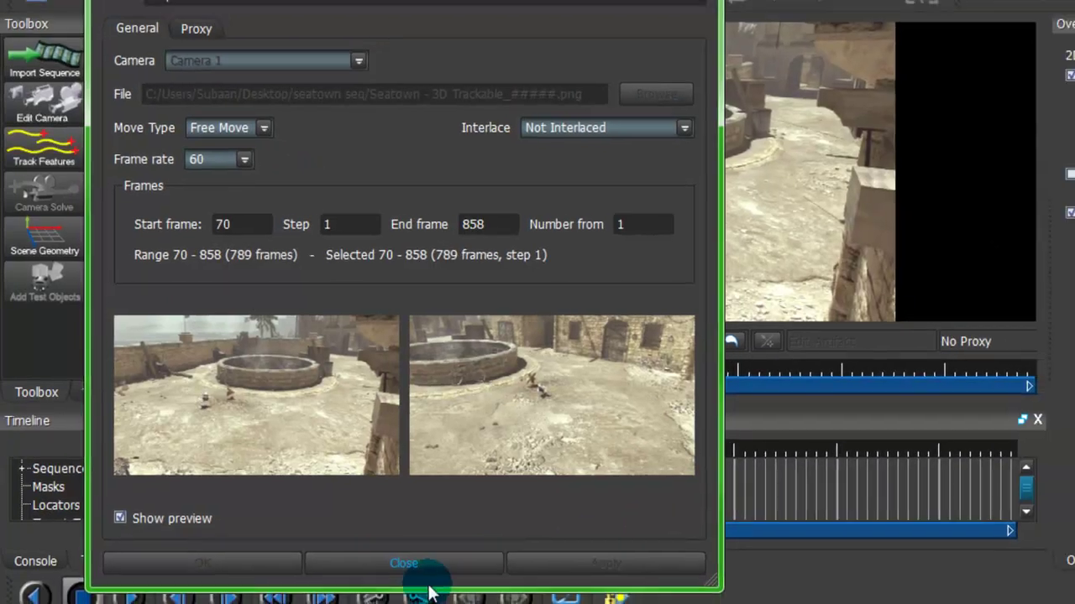
pyautogui.click(419, 572)
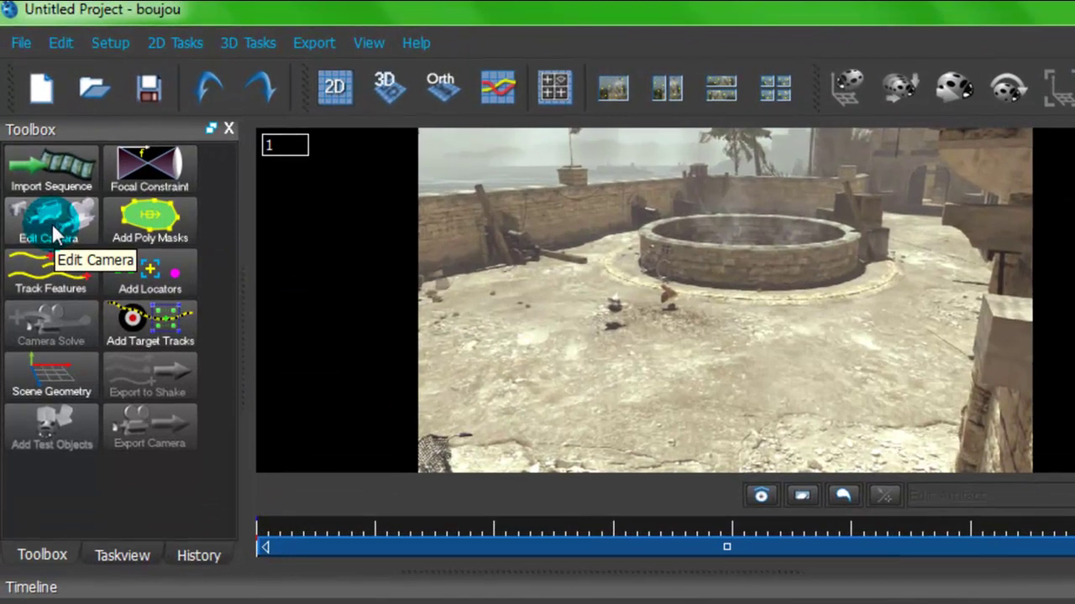
# Review the type and resolution in the properties of Camera 1 and close them without changing anything.
pyautogui.click(52, 222)
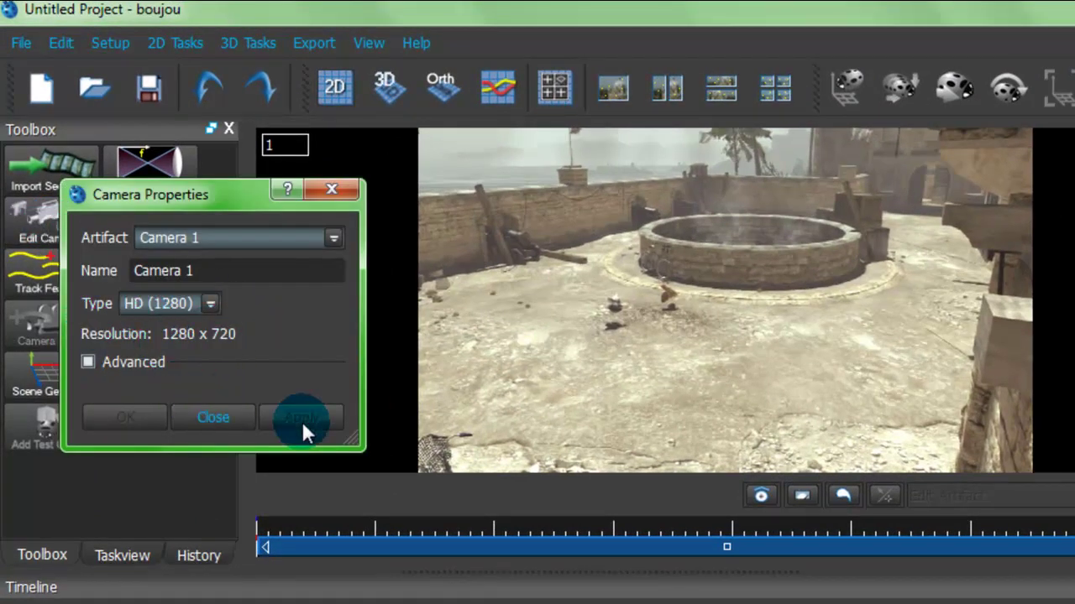
pyautogui.click(226, 418)
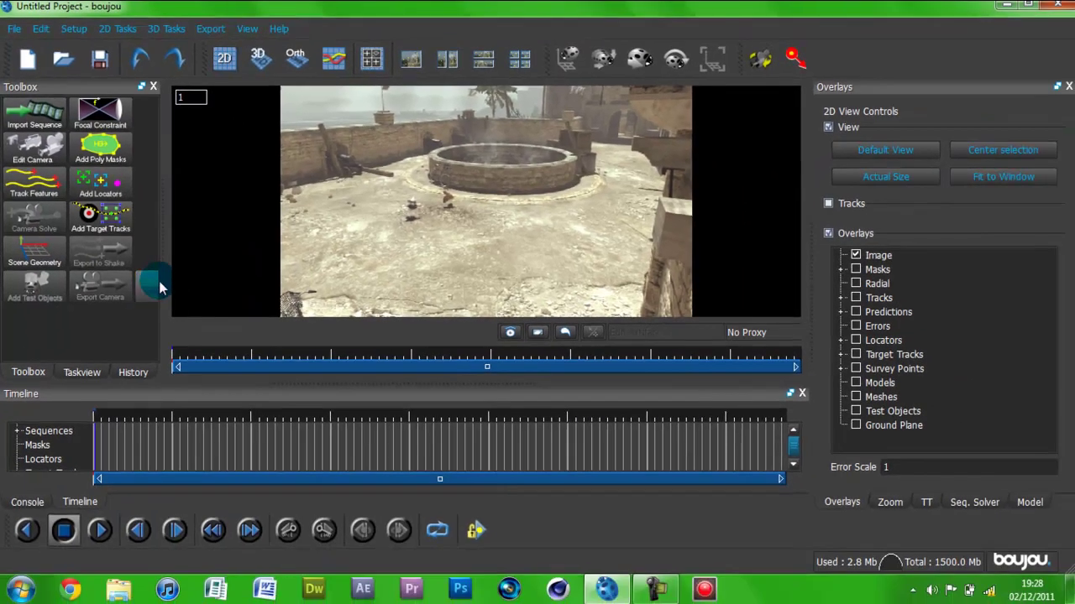
pyautogui.click(313, 264)
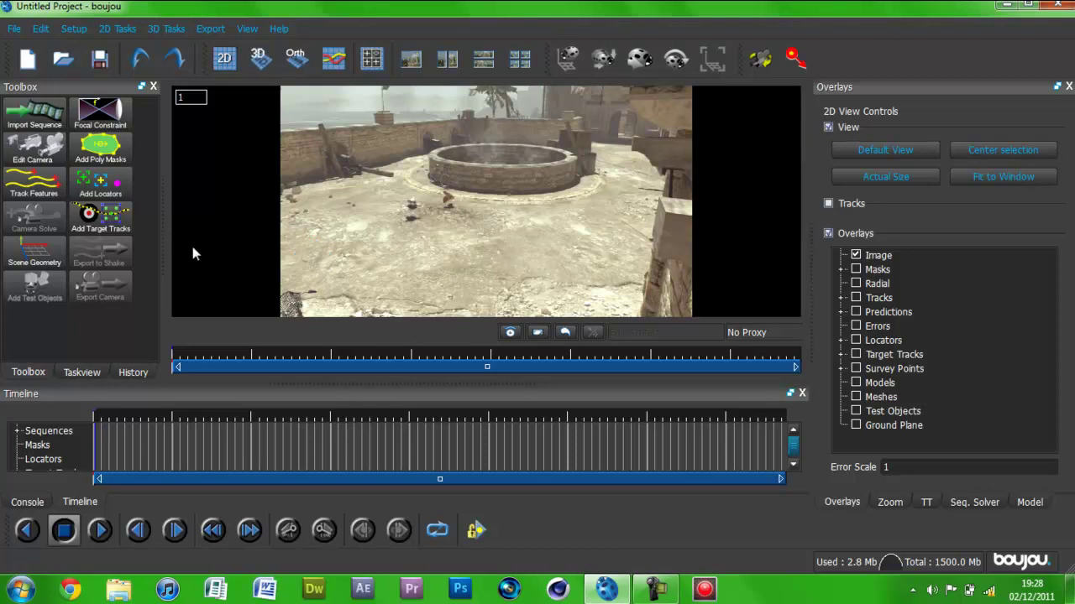
pyautogui.click(316, 296)
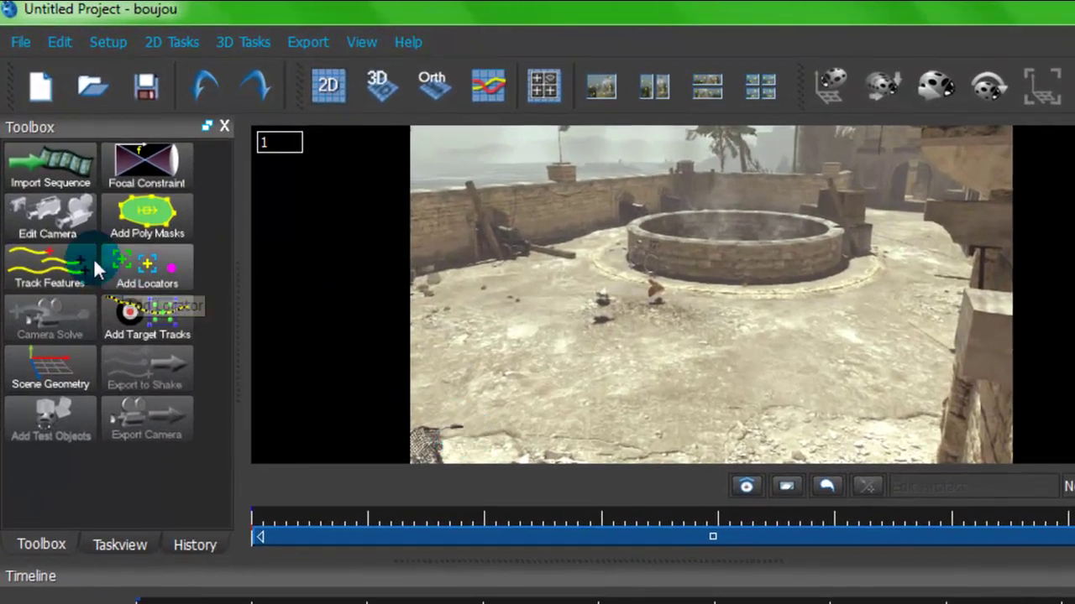
# Run feature tracking on all frames of Sequence 1.
pyautogui.click(54, 210)
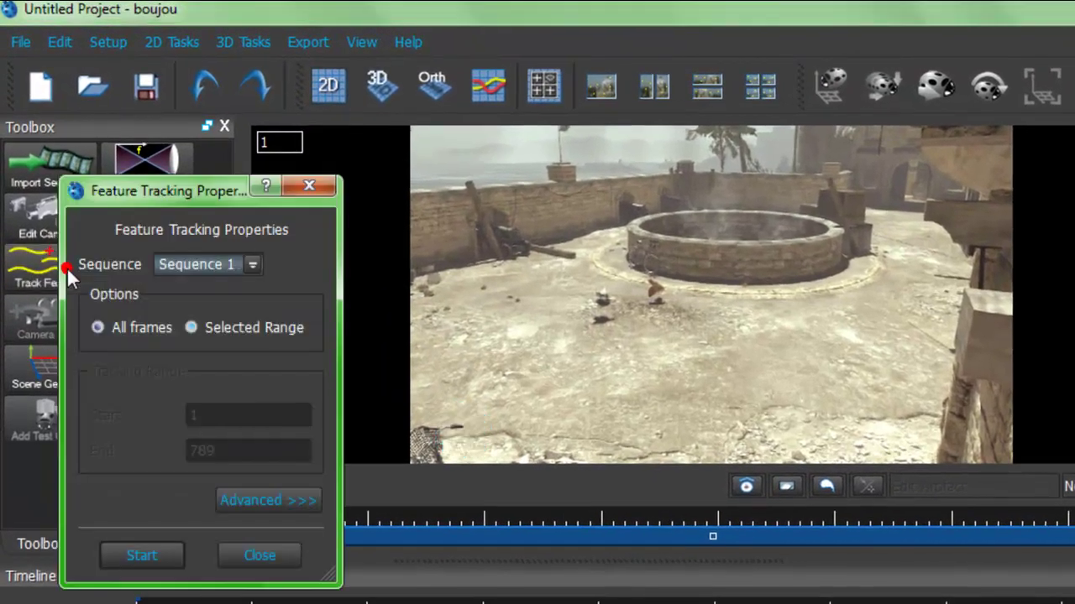
pyautogui.click(187, 264)
pyautogui.click(99, 327)
pyautogui.click(134, 559)
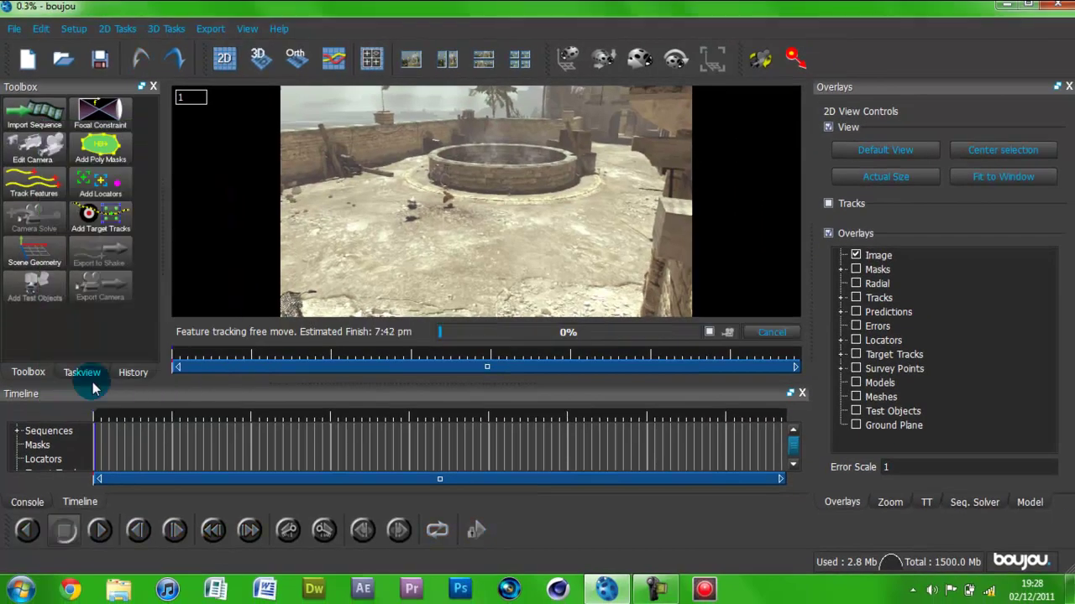
pyautogui.click(378, 218)
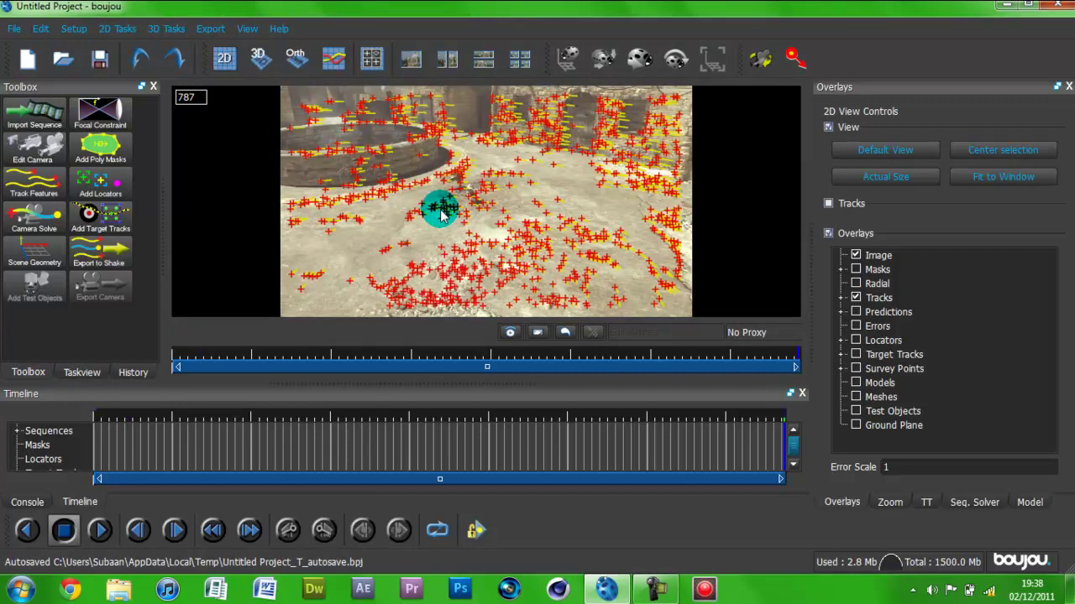
# Return the timeline to frame 1 and look over the tracked feature points.
pyautogui.click(97, 413)
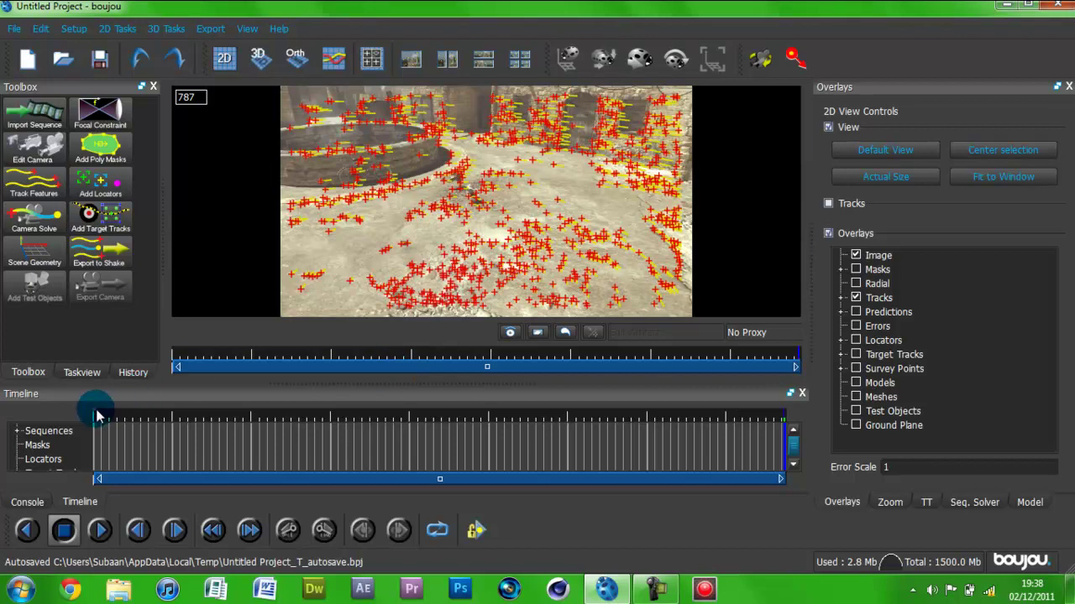
pyautogui.moveTo(97, 414)
pyautogui.mouseDown()
pyautogui.moveTo(738, 417)
pyautogui.moveTo(87, 414)
pyautogui.mouseUp()
pyautogui.click(334, 245)
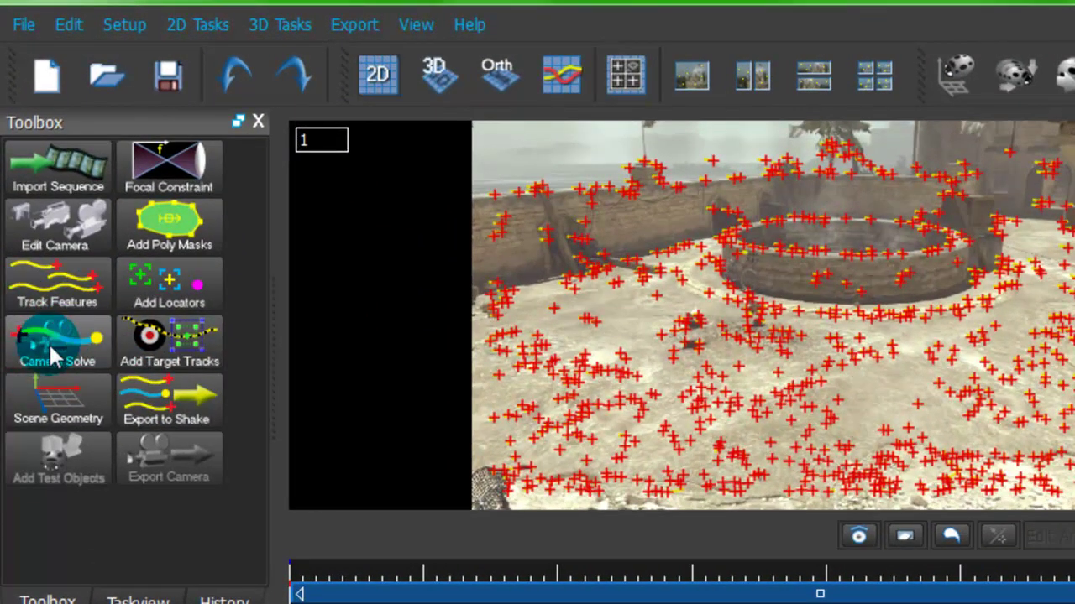
# Run a camera solve on all frames of Sequence 1 with Optimize camera path smoothness enabled.
pyautogui.click(49, 341)
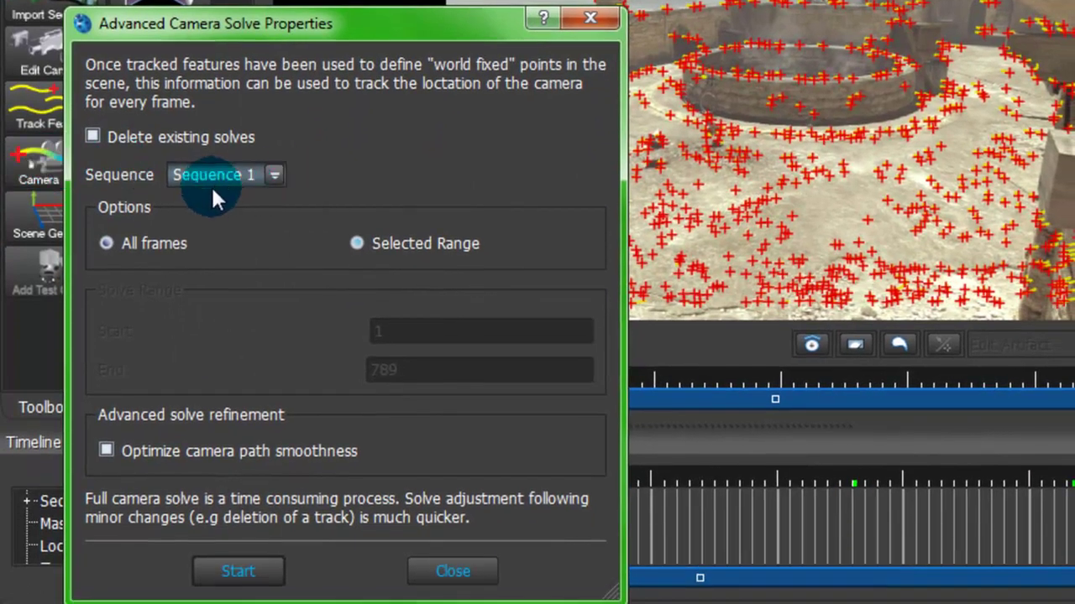
pyautogui.click(106, 241)
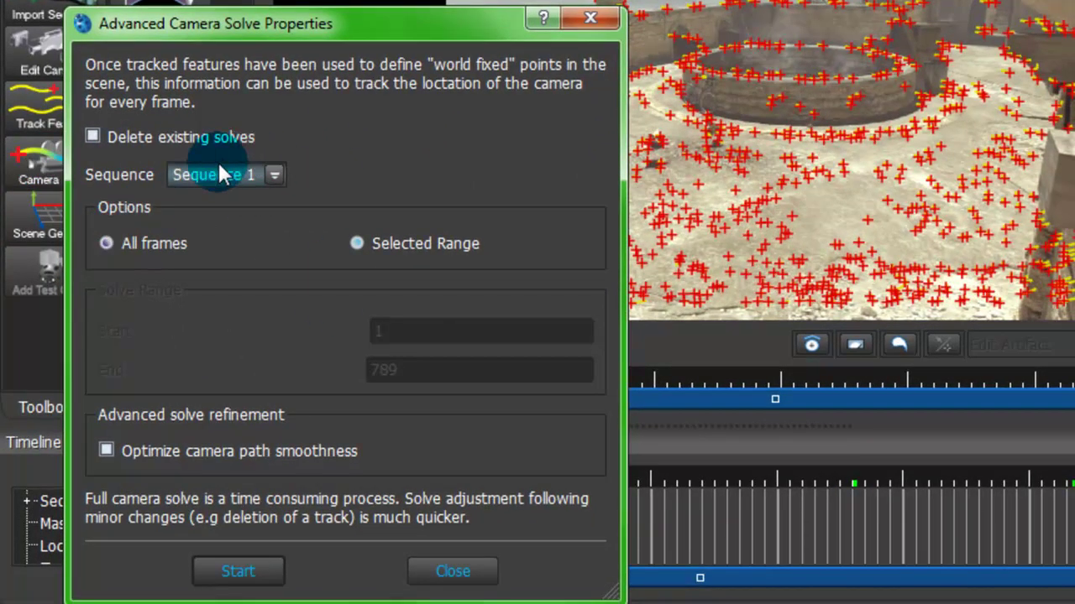
pyautogui.click(218, 171)
pyautogui.click(218, 171)
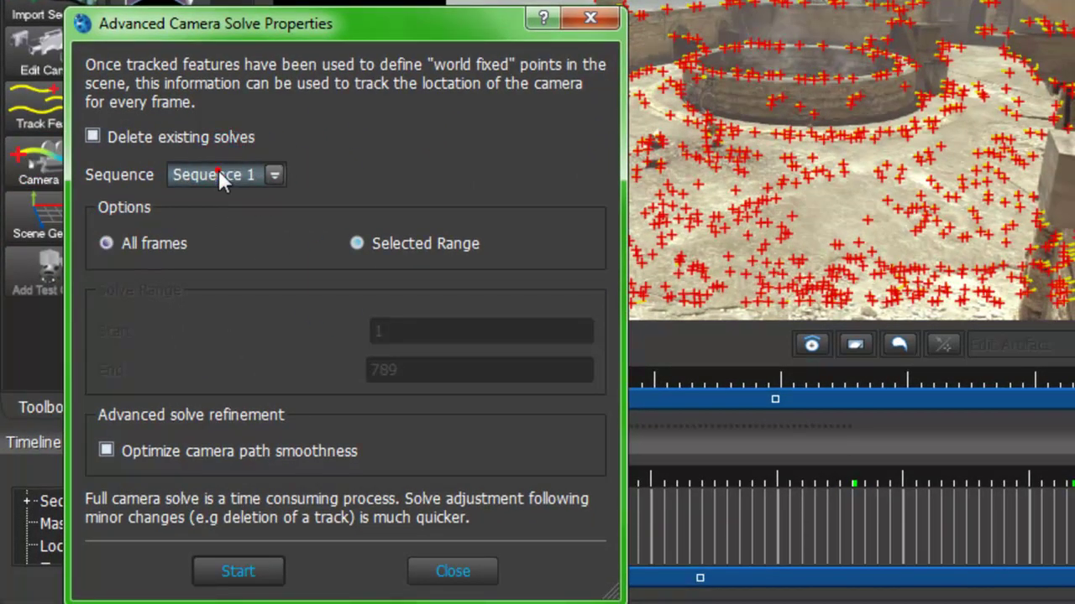
pyautogui.click(106, 451)
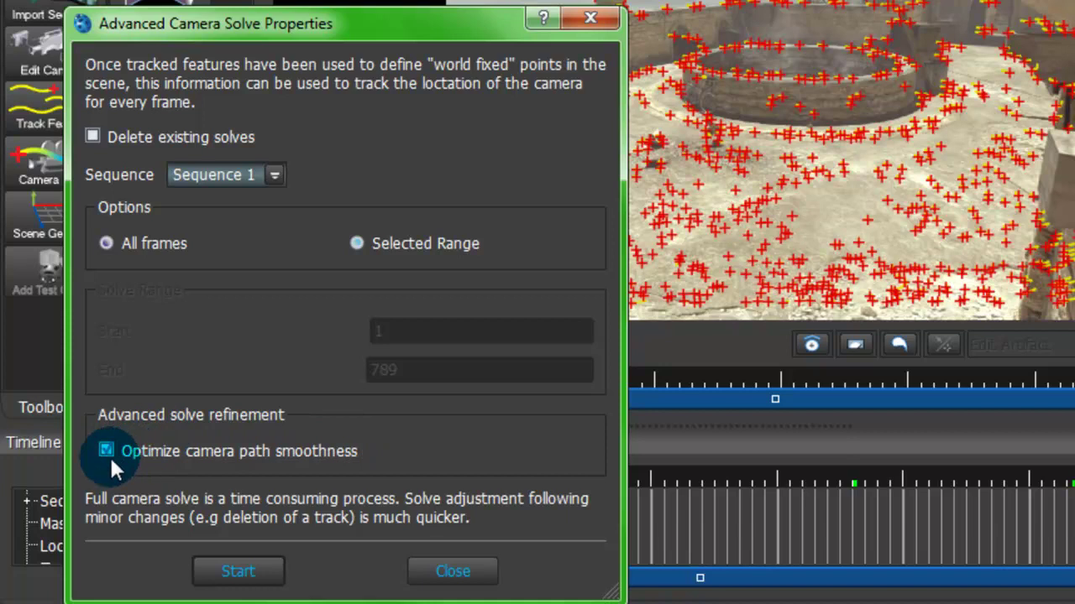
pyautogui.click(231, 568)
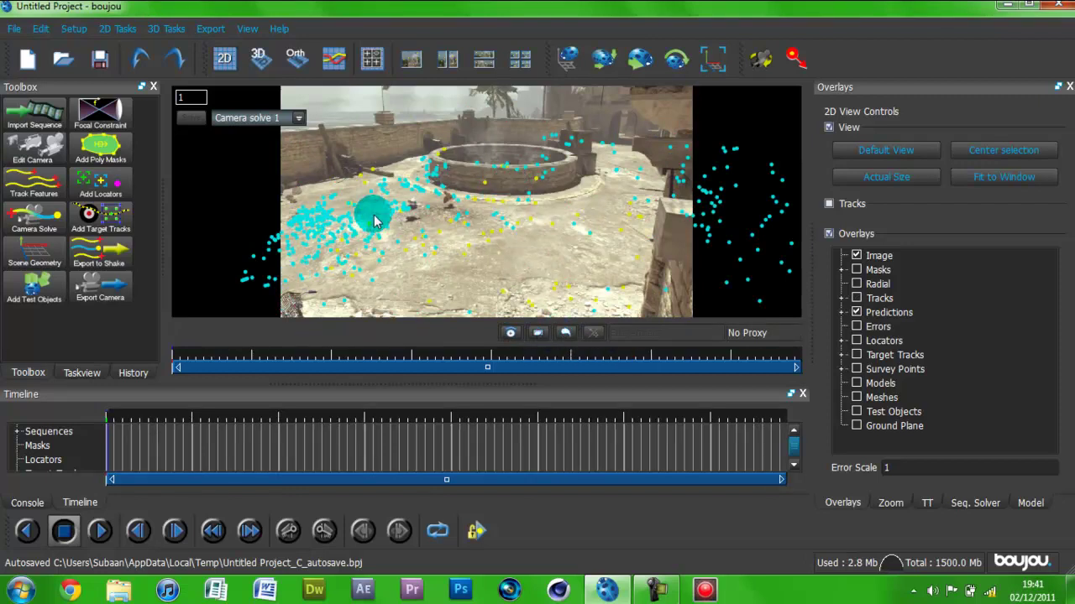
# Scrub through the timeline to examine how the prediction points follow the footage, and check the list of available camera solves.
pyautogui.moveTo(107, 411); pyautogui.dragTo(279, 418)
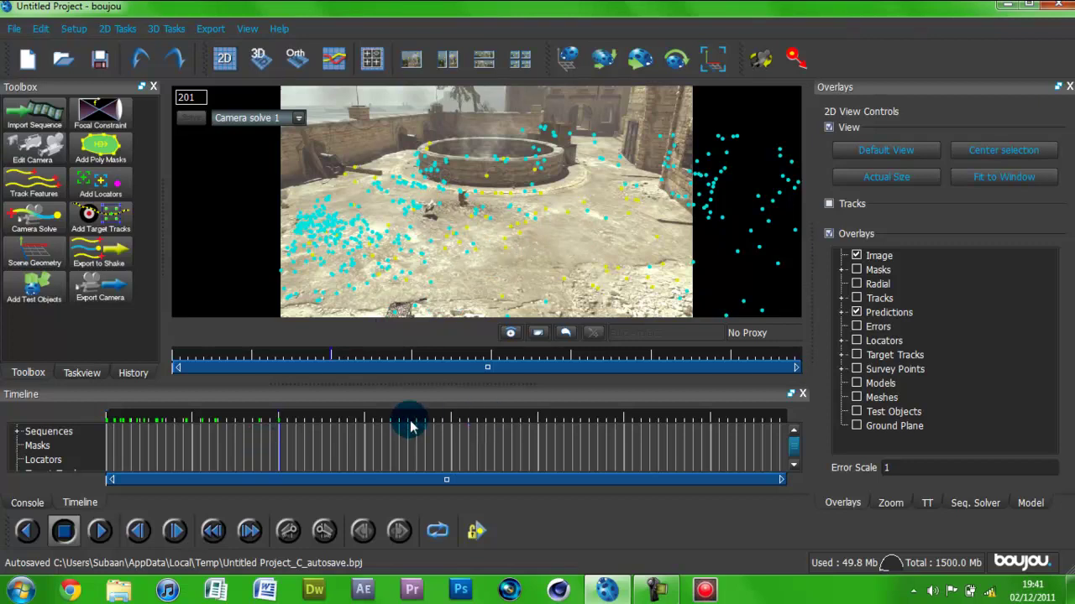
pyautogui.moveTo(280, 417)
pyautogui.mouseDown()
pyautogui.moveTo(479, 415)
pyautogui.moveTo(578, 404)
pyautogui.moveTo(598, 391)
pyautogui.moveTo(332, 384)
pyautogui.moveTo(240, 416)
pyautogui.moveTo(207, 412)
pyautogui.moveTo(267, 417)
pyautogui.mouseUp()
pyautogui.click(236, 123)
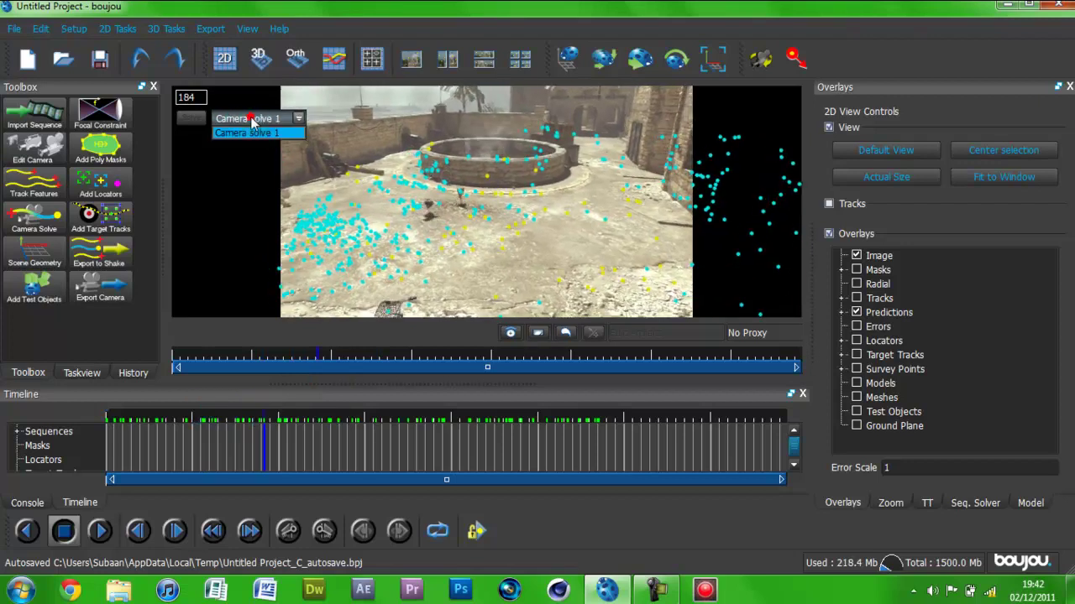
pyautogui.click(250, 134)
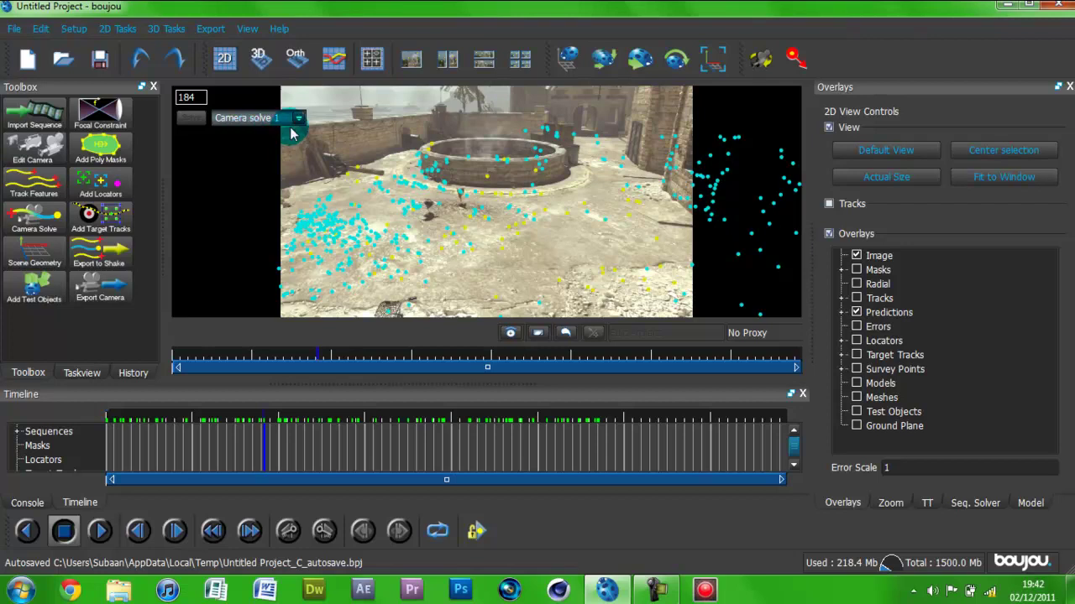
pyautogui.click(375, 219)
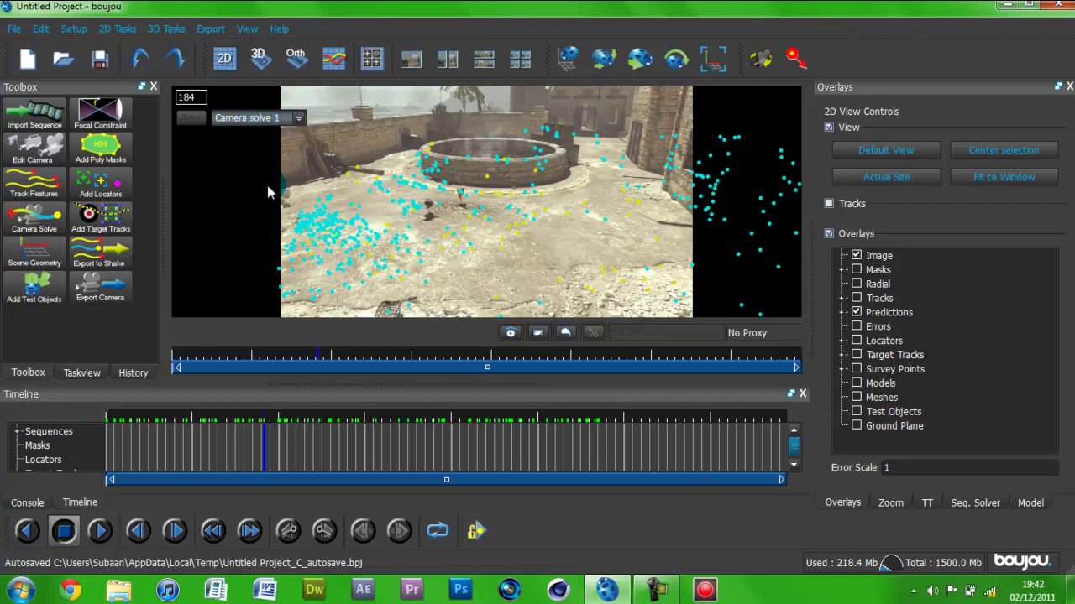
pyautogui.click(280, 119)
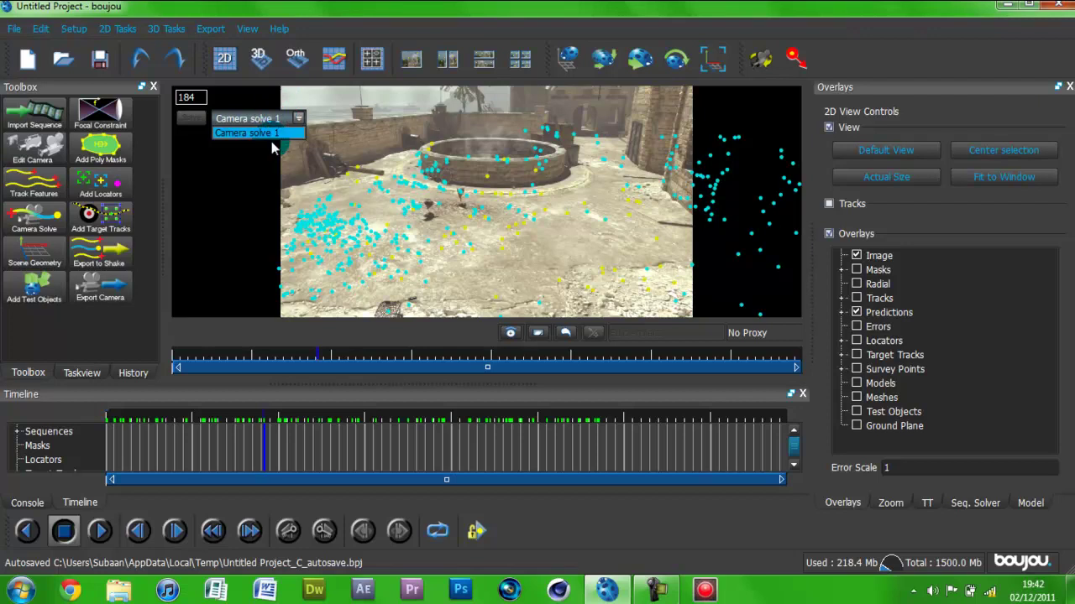
pyautogui.click(264, 123)
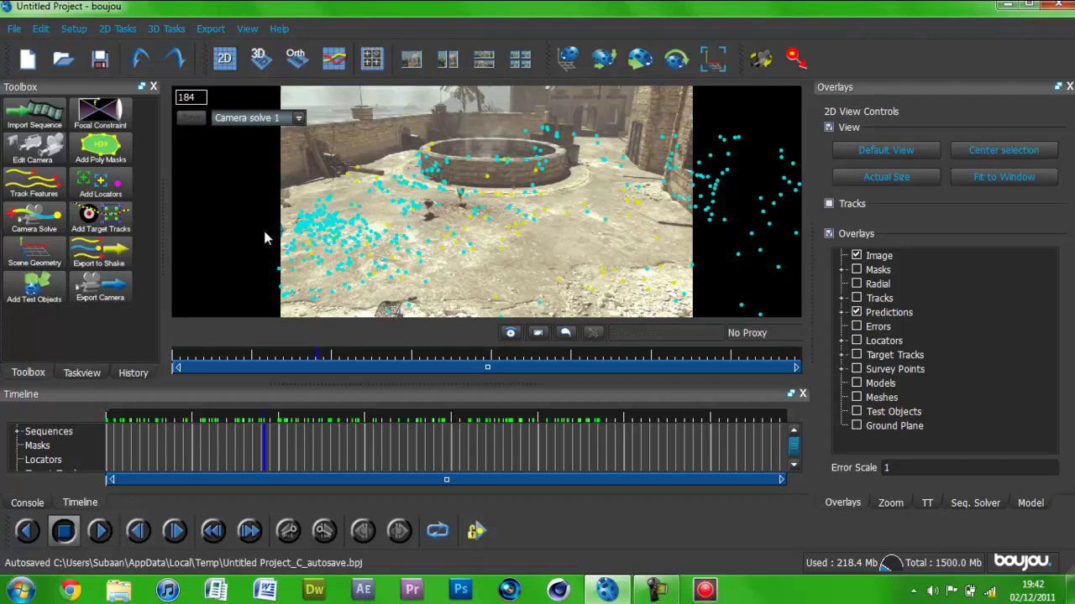
pyautogui.click(370, 200)
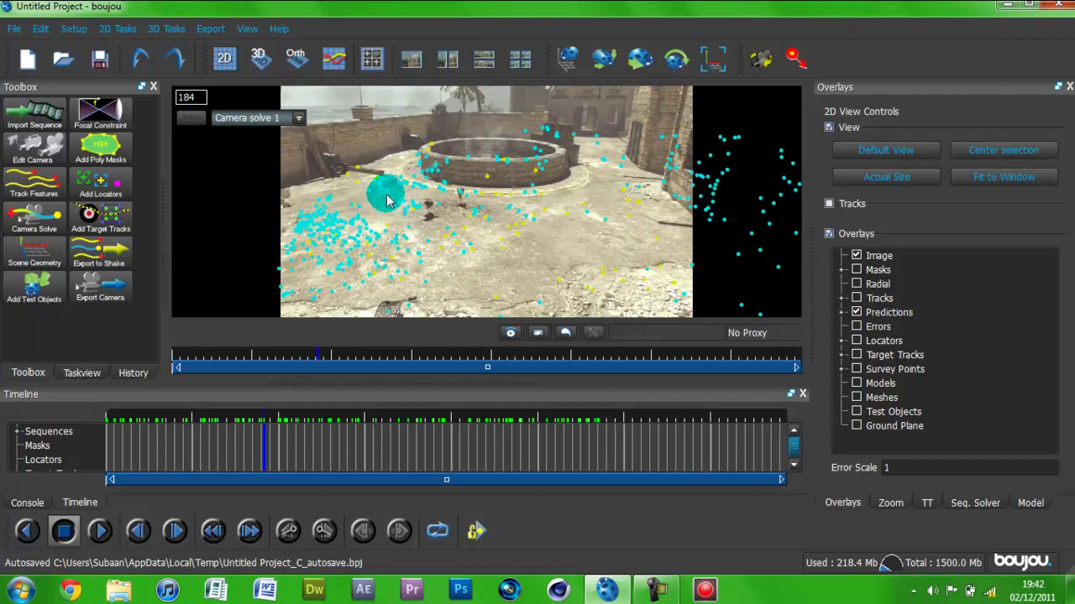
pyautogui.click(624, 194)
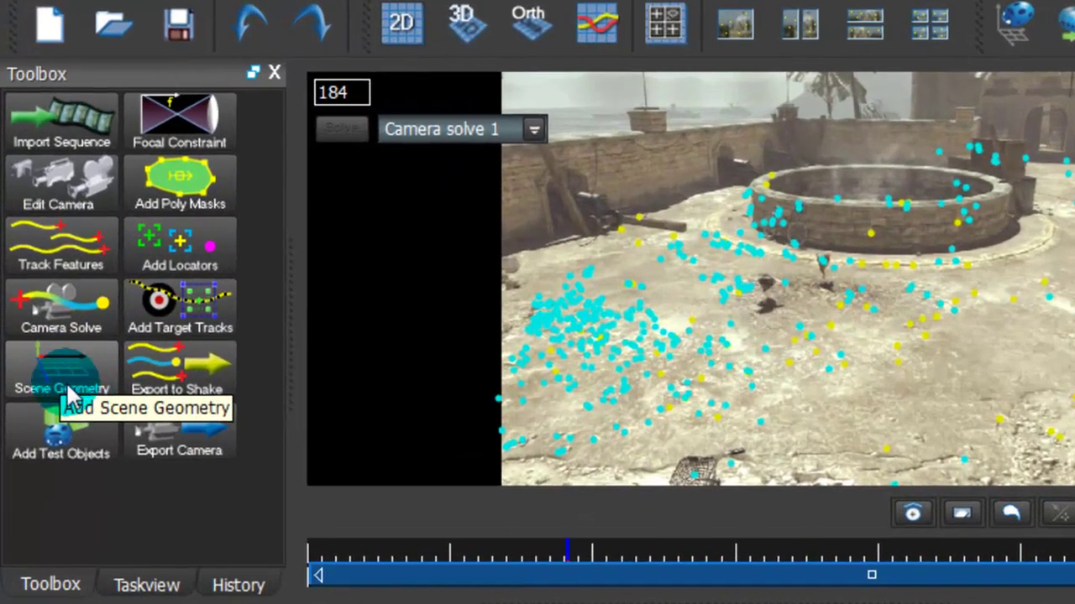
# Open the Scene Geometry settings and move the timeline to frame 375, keeping the footage in view.
pyautogui.click(66, 381)
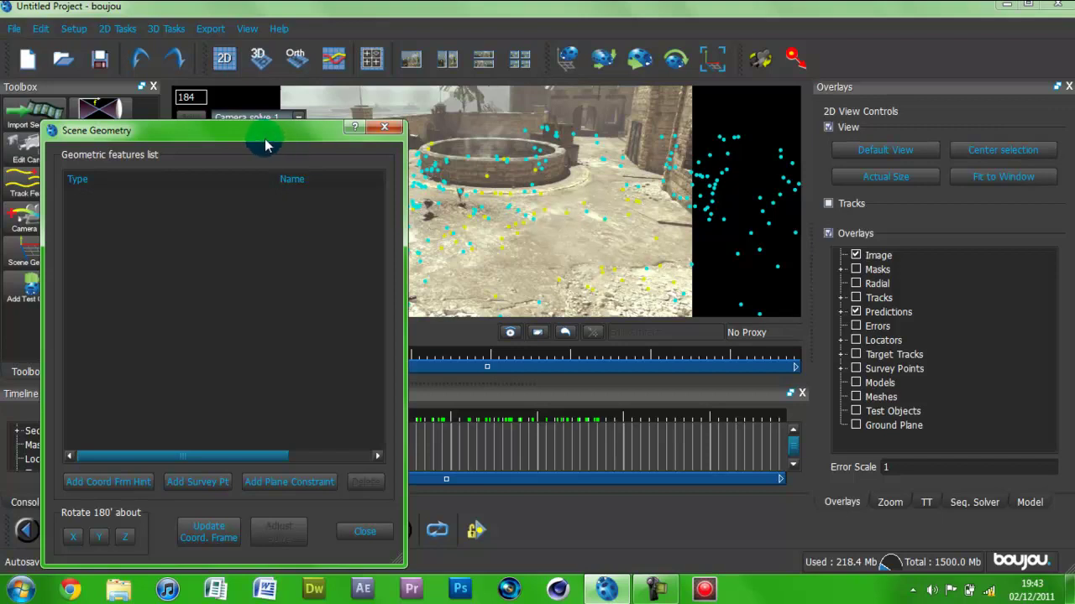
pyautogui.moveTo(265, 136); pyautogui.dragTo(1042, 107)
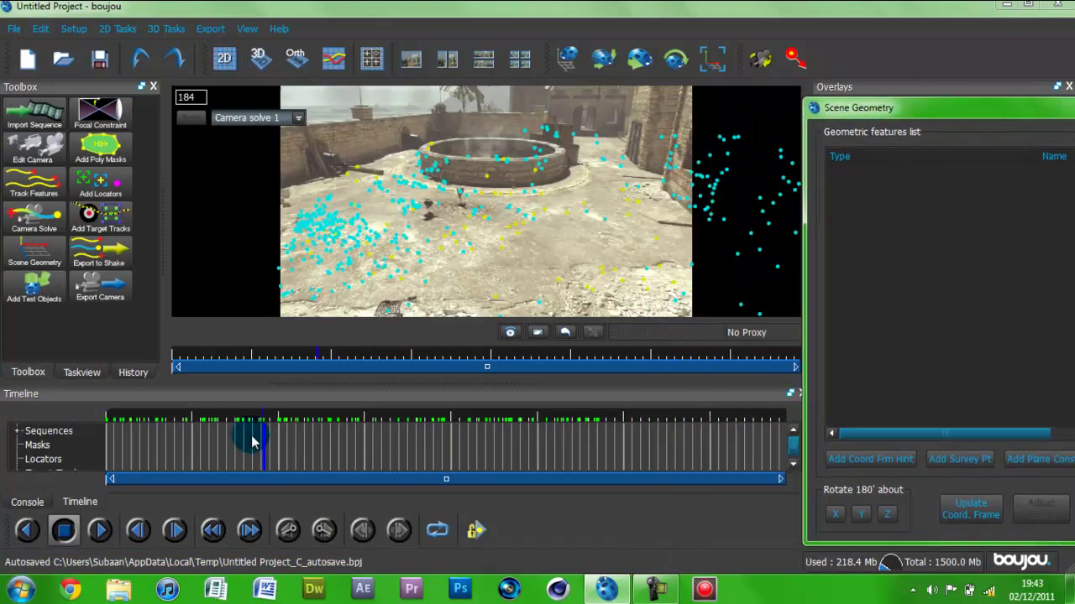
pyautogui.moveTo(266, 420); pyautogui.dragTo(461, 411)
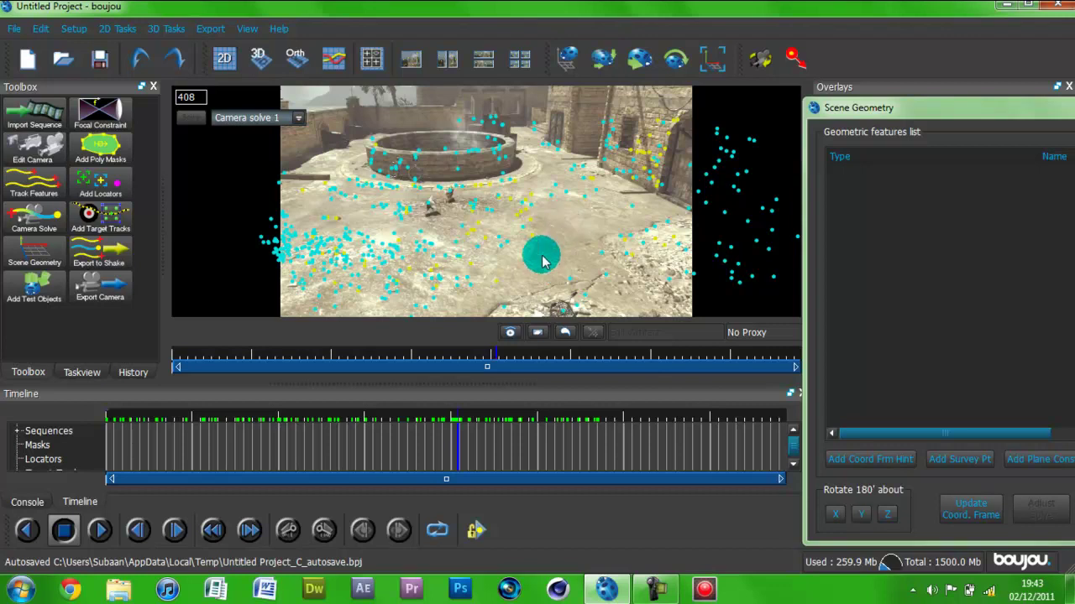
pyautogui.click(463, 418)
pyautogui.moveTo(462, 419); pyautogui.dragTo(429, 412)
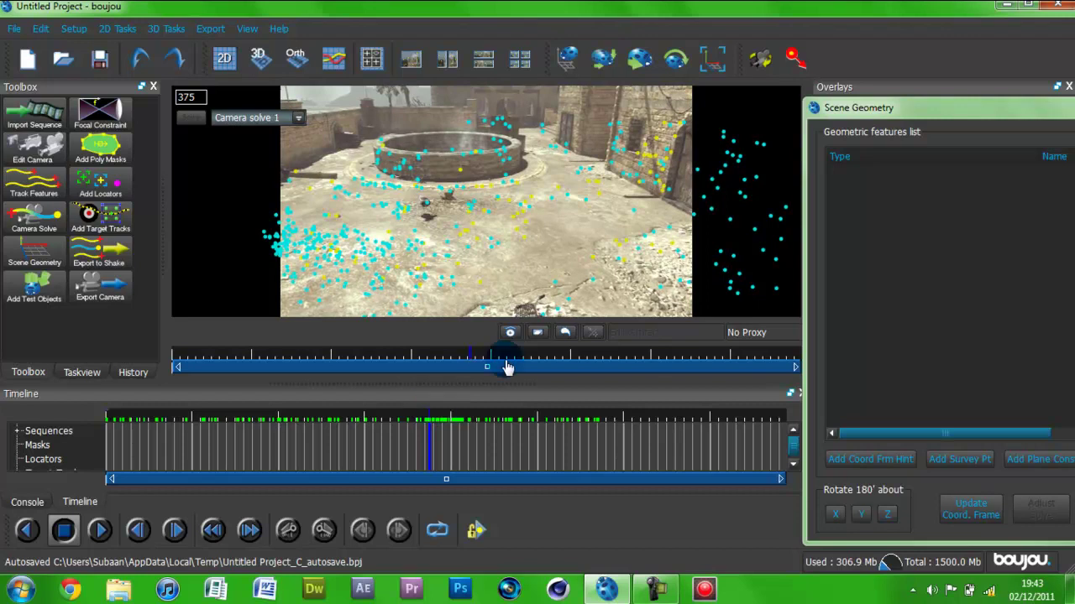
# Add a coordinate frame hint to the geometric features and set its type to z-axis.
pyautogui.moveTo(855, 120); pyautogui.dragTo(739, 80)
pyautogui.click(727, 425)
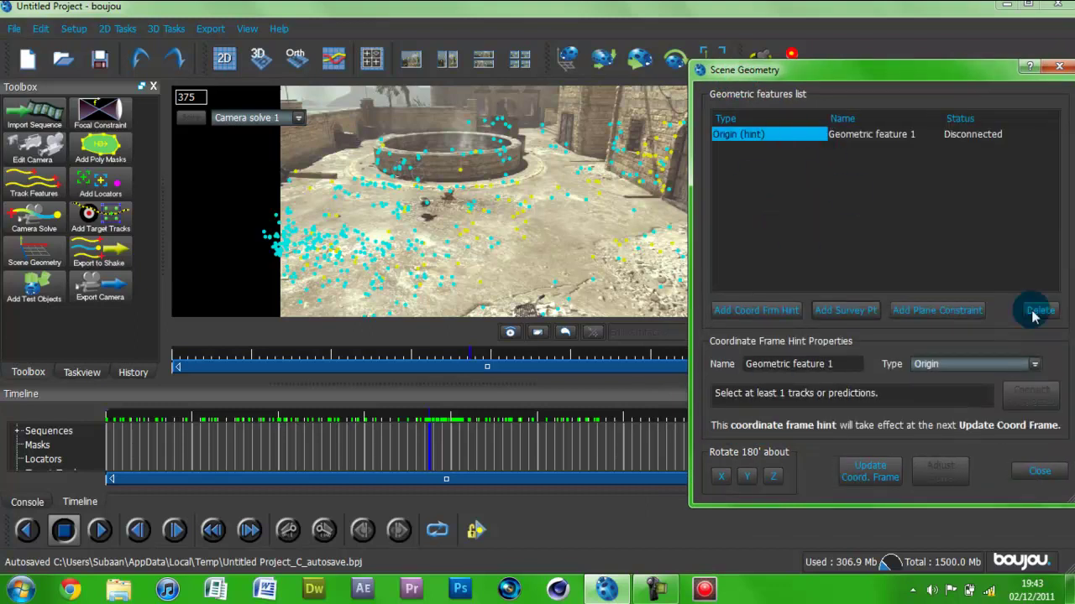
pyautogui.click(921, 364)
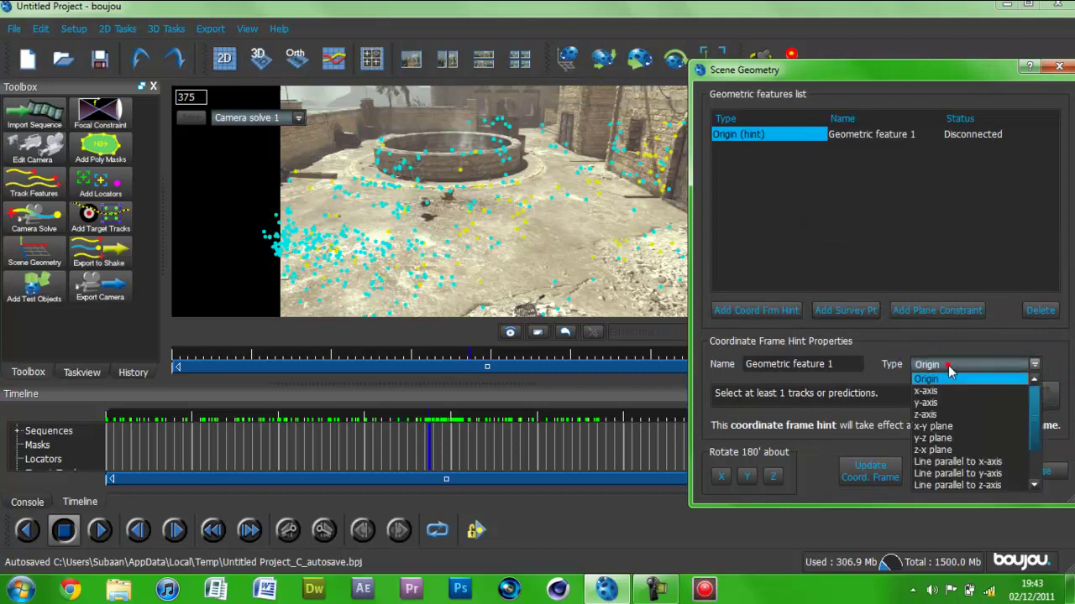
pyautogui.click(925, 414)
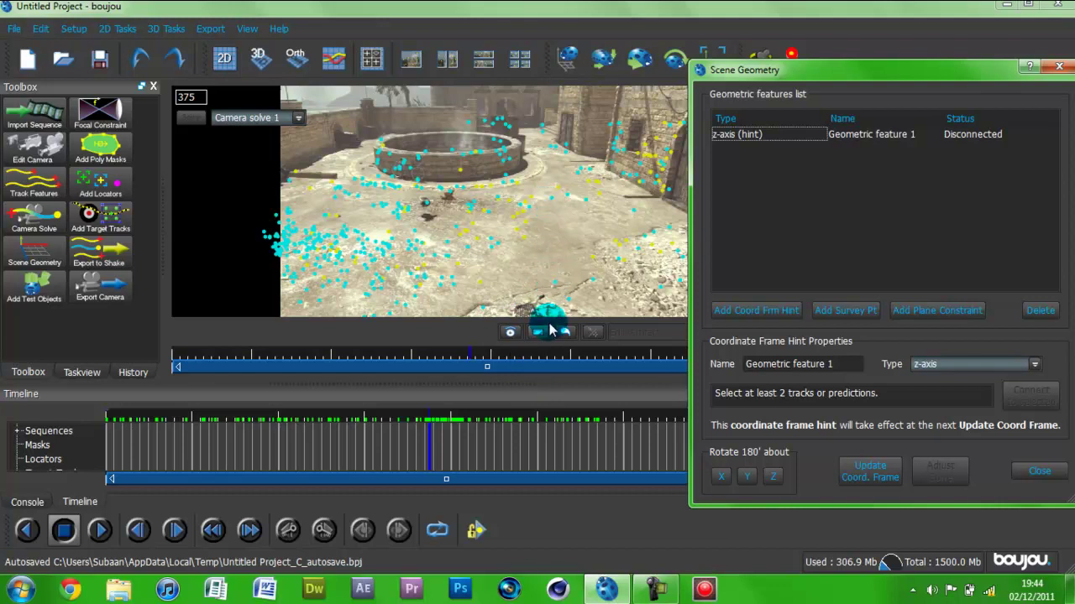
# Connect the z-axis hint to two ground points, one in the foreground and one directly behind it farther back in the courtyard.
pyautogui.click(555, 288)
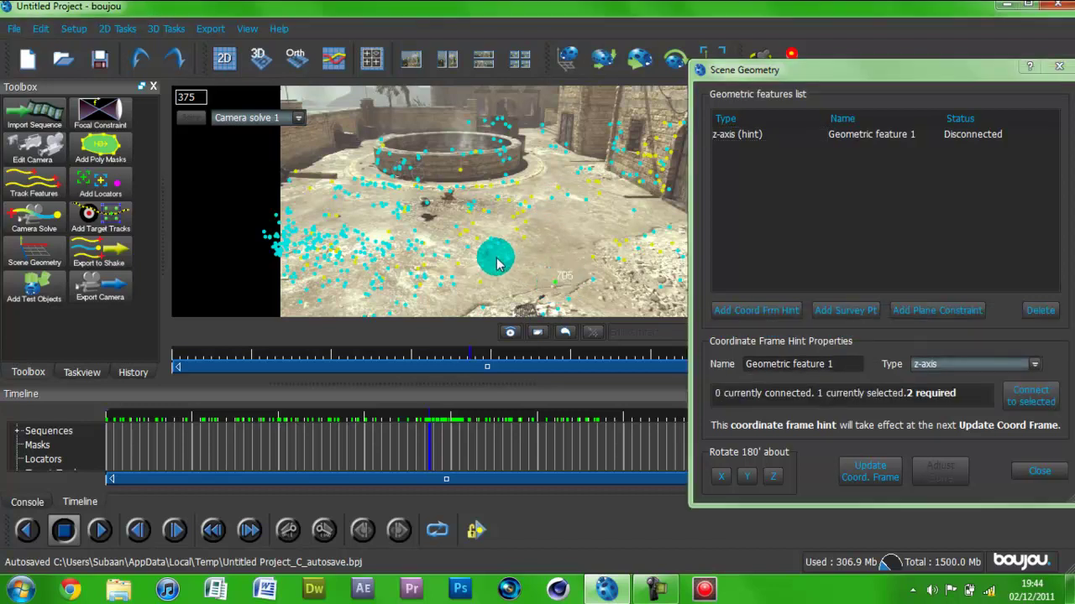
pyautogui.keyDown('ctrl'); pyautogui.click(522, 236); pyautogui.keyUp('ctrl')
pyautogui.keyDown('ctrl'); pyautogui.click(551, 201); pyautogui.keyUp('ctrl')
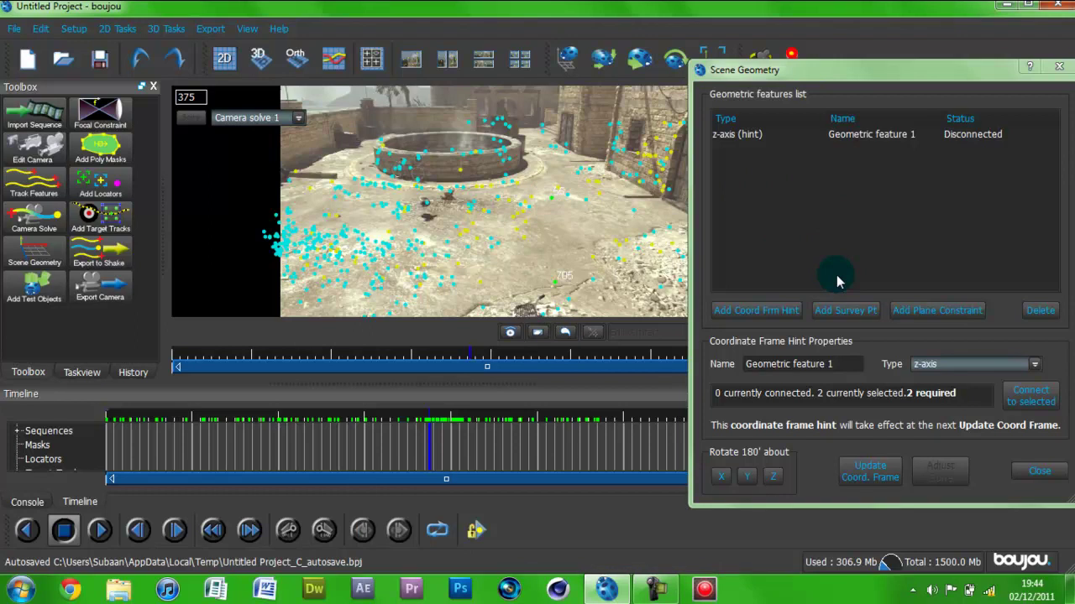
pyautogui.click(1021, 404)
pyautogui.click(1022, 404)
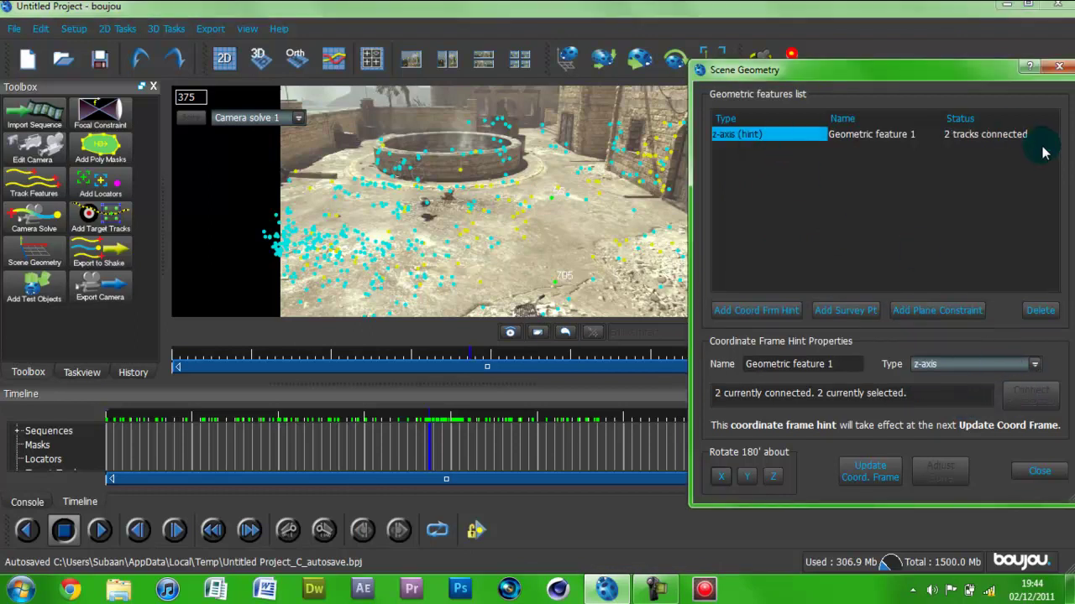
pyautogui.click(846, 143)
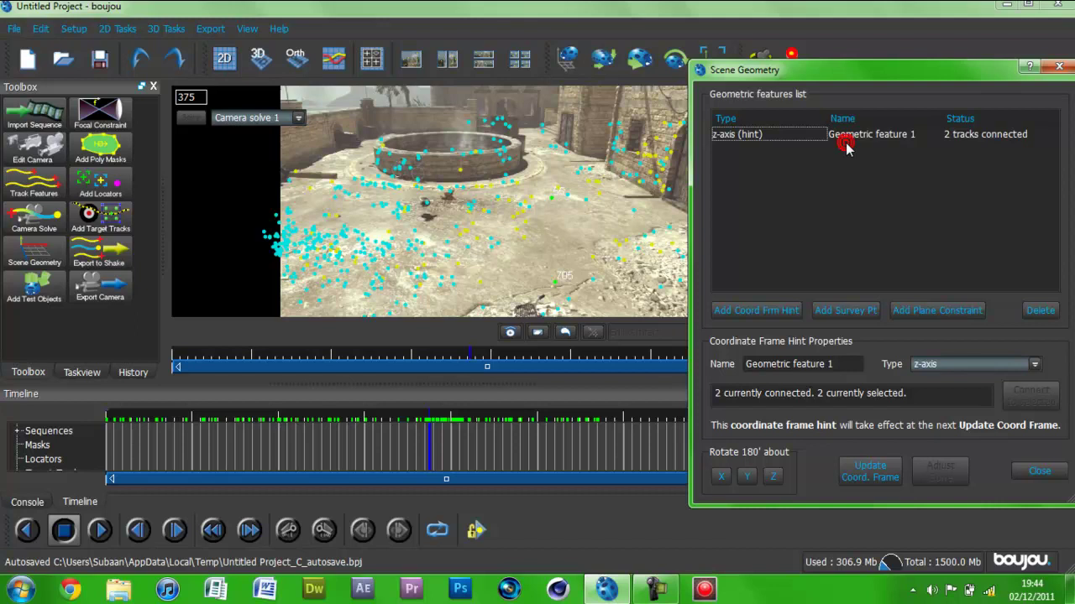
# Add a second coordinate frame hint and set its type to x-axis.
pyautogui.click(721, 319)
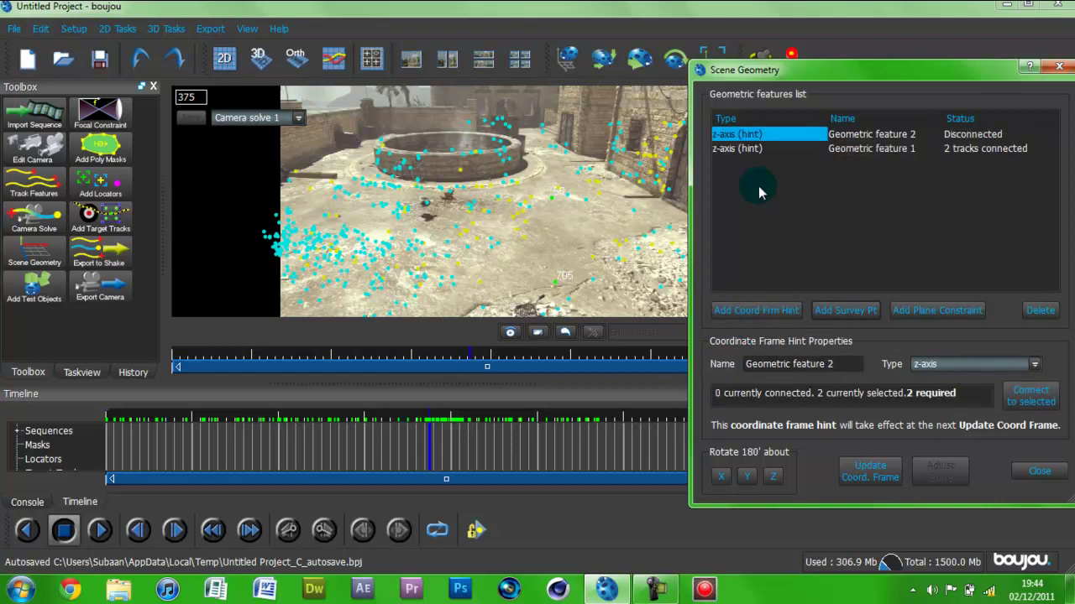
pyautogui.click(933, 365)
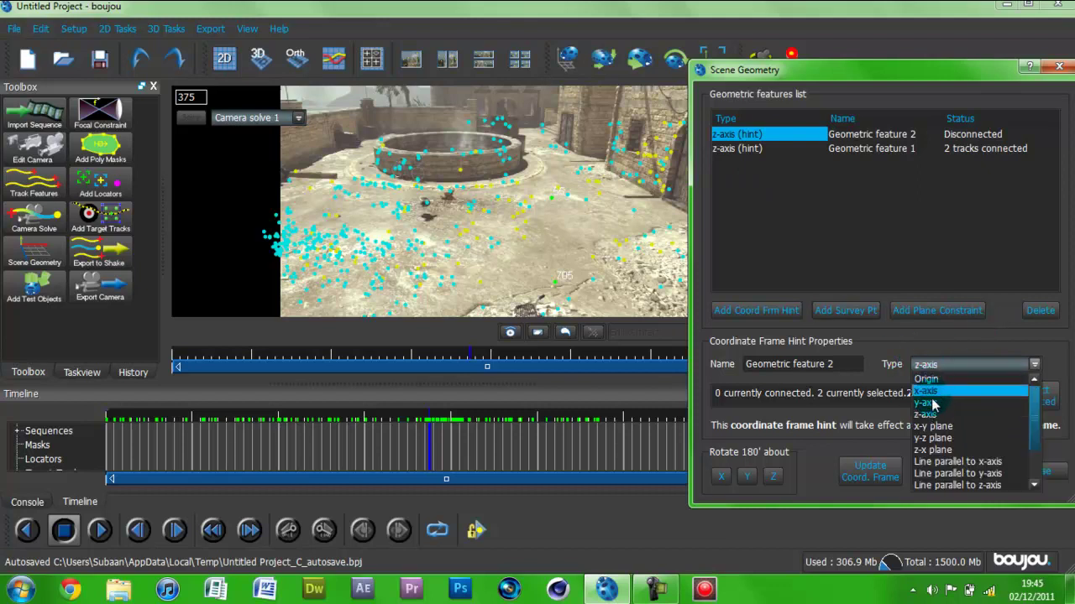
pyautogui.click(932, 392)
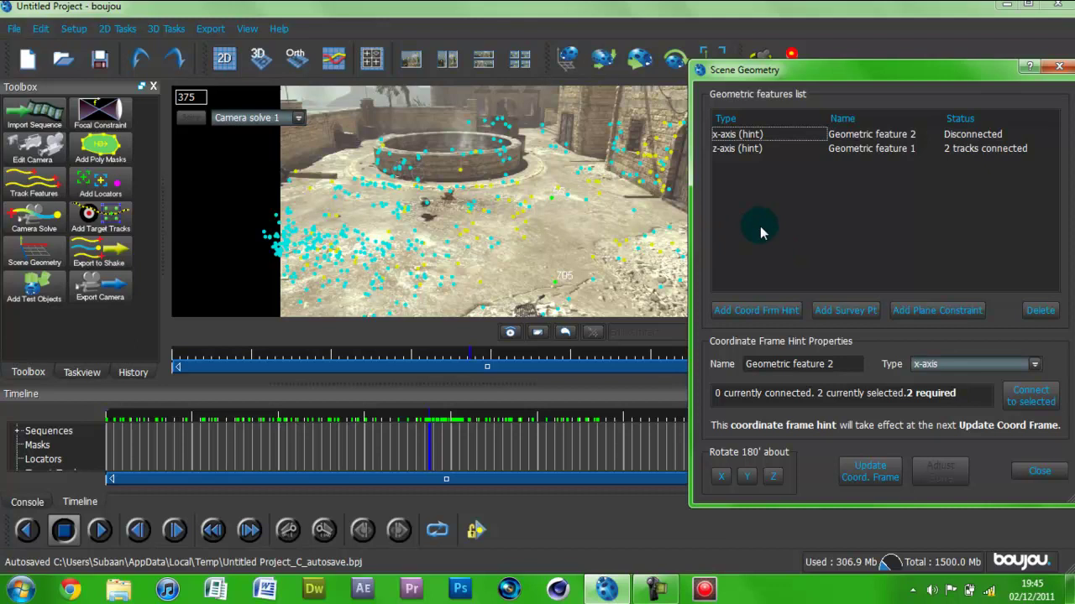
# Connect the x-axis hint to two ground points lying side by side across the courtyard, from point 142 to the rubble.
pyautogui.click(520, 230)
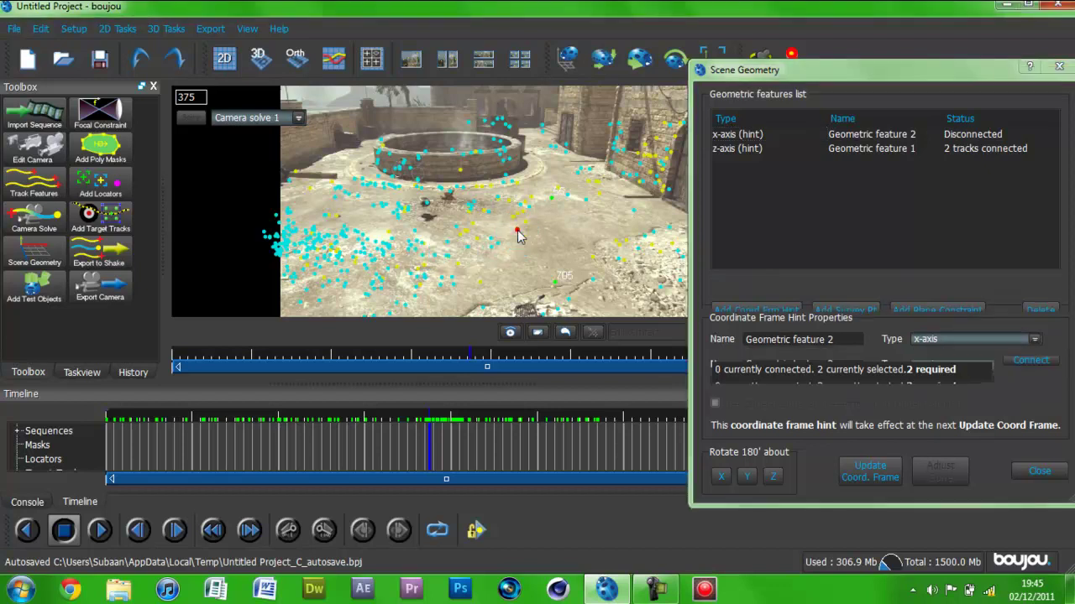
pyautogui.keyDown('shift'); pyautogui.click(630, 244); pyautogui.keyUp('shift')
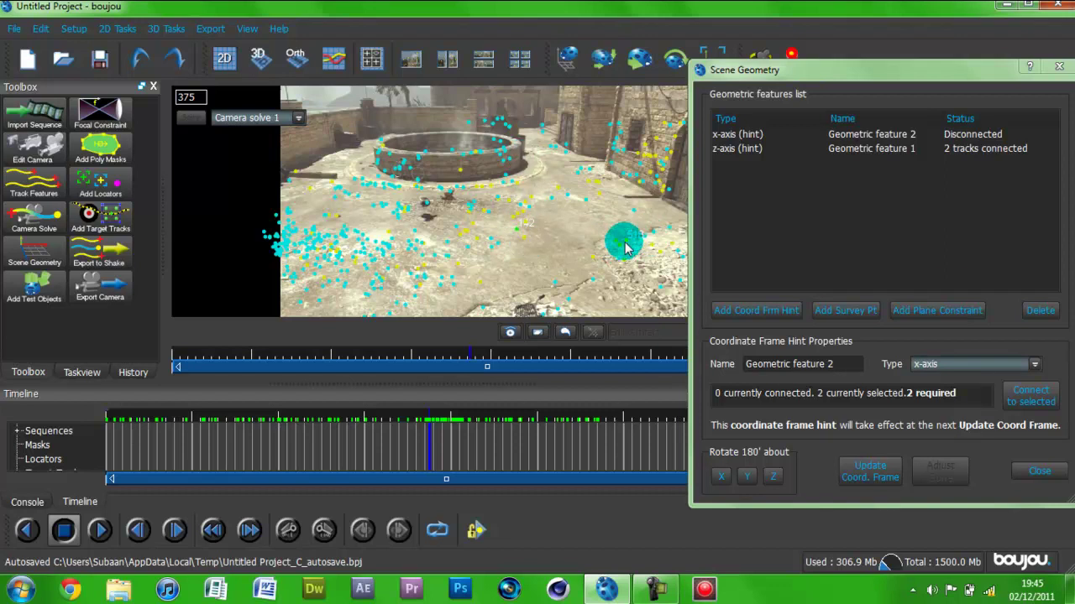
pyautogui.click(626, 245)
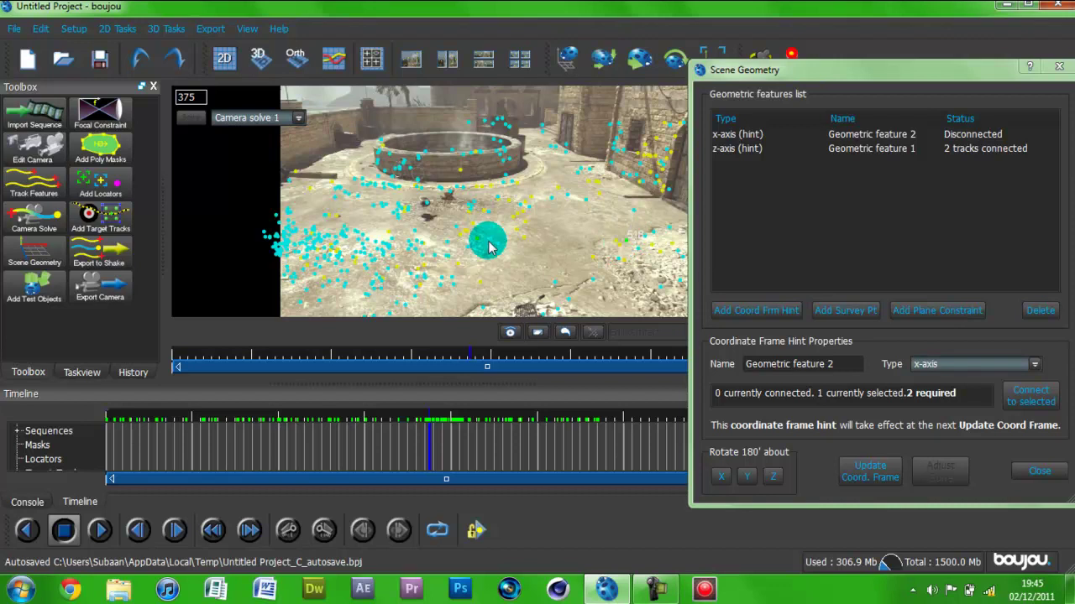
pyautogui.click(514, 228)
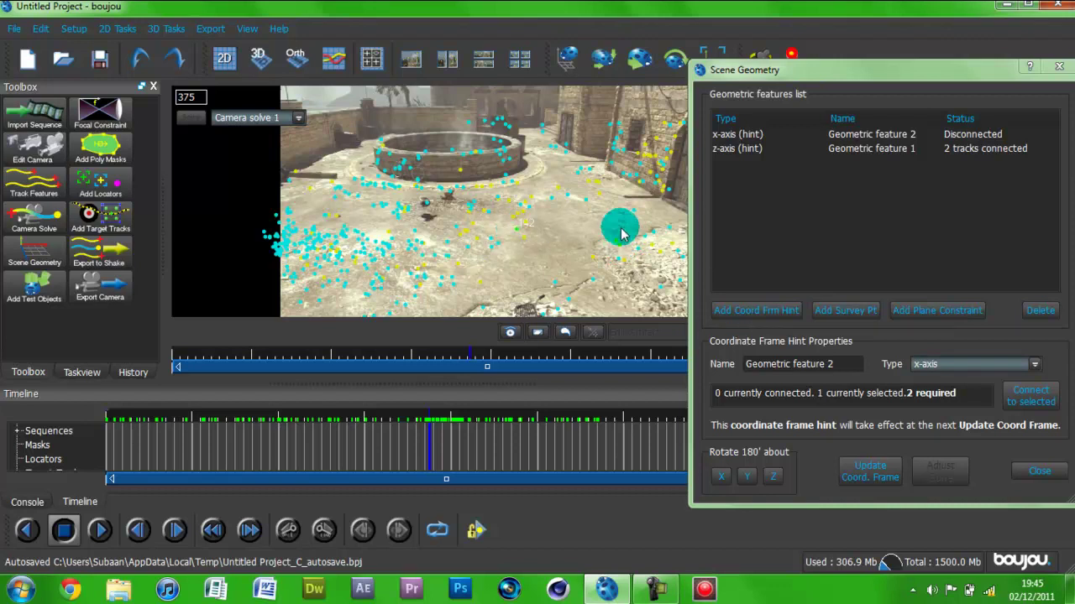
pyautogui.click(654, 236)
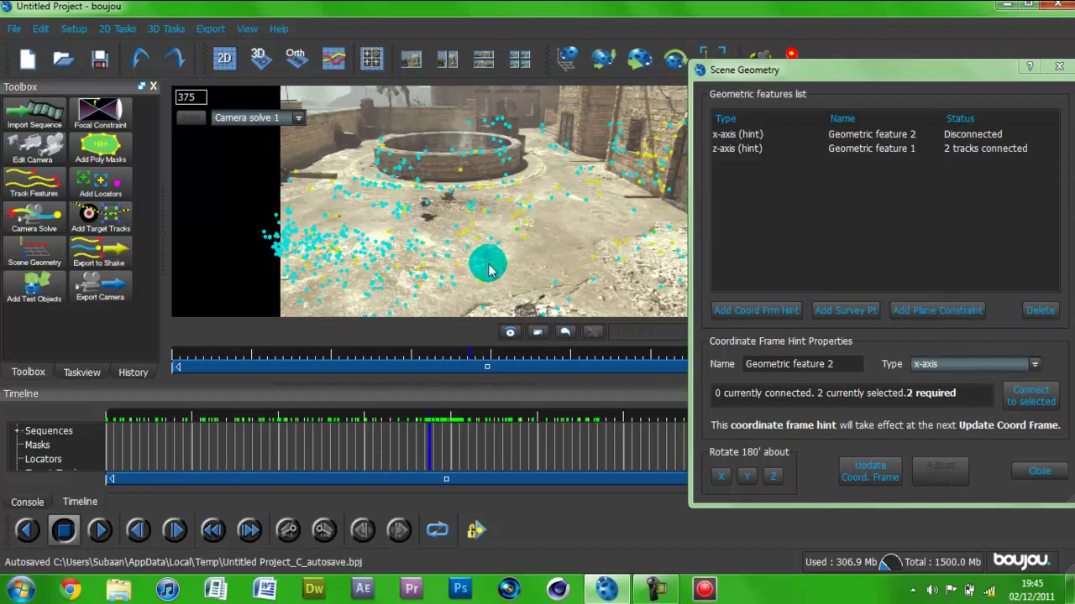
pyautogui.click(1028, 395)
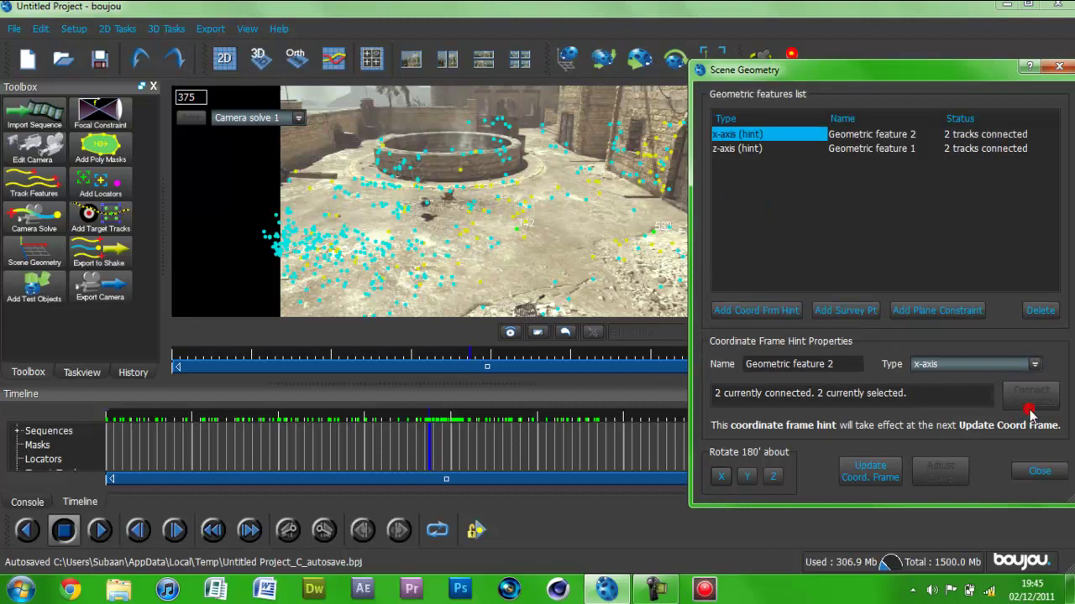
# Add a third coordinate frame hint of type Origin and connect it to a single ground point beside the rubble.
pyautogui.click(719, 311)
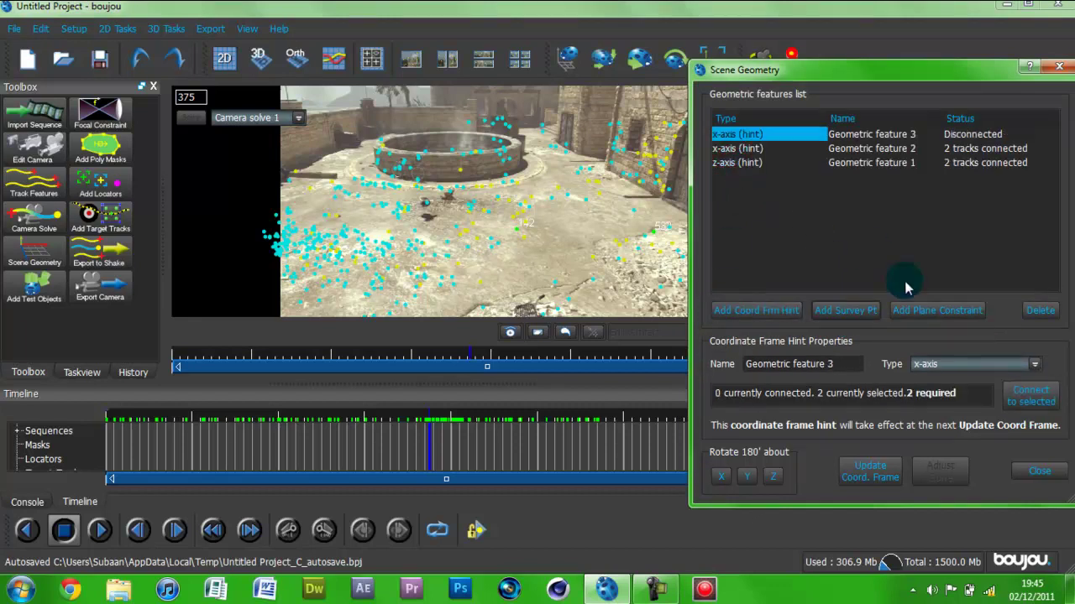
pyautogui.click(947, 364)
pyautogui.click(926, 379)
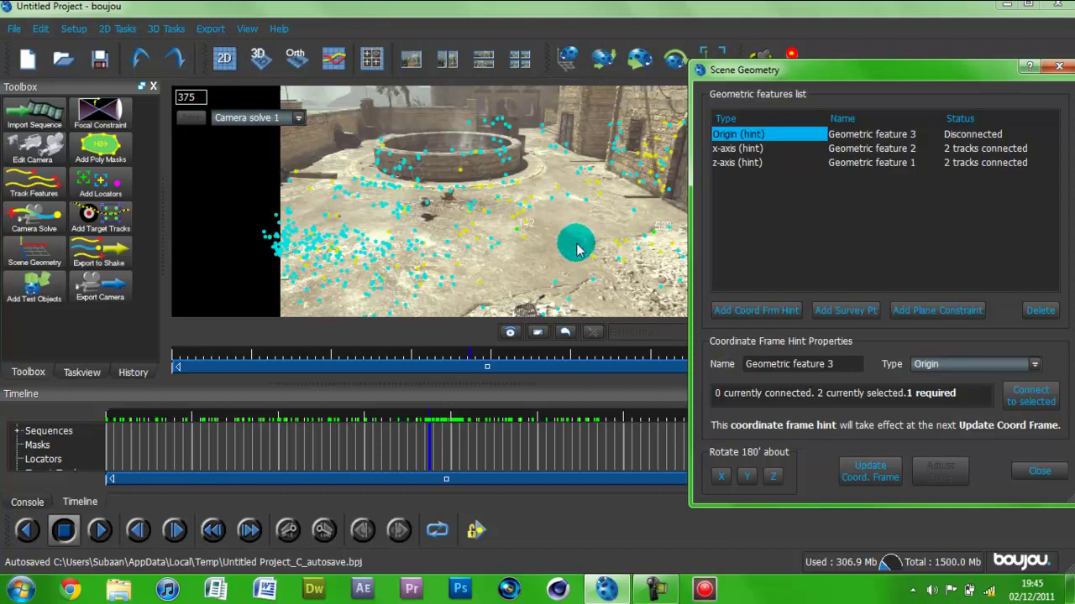
pyautogui.click(595, 264)
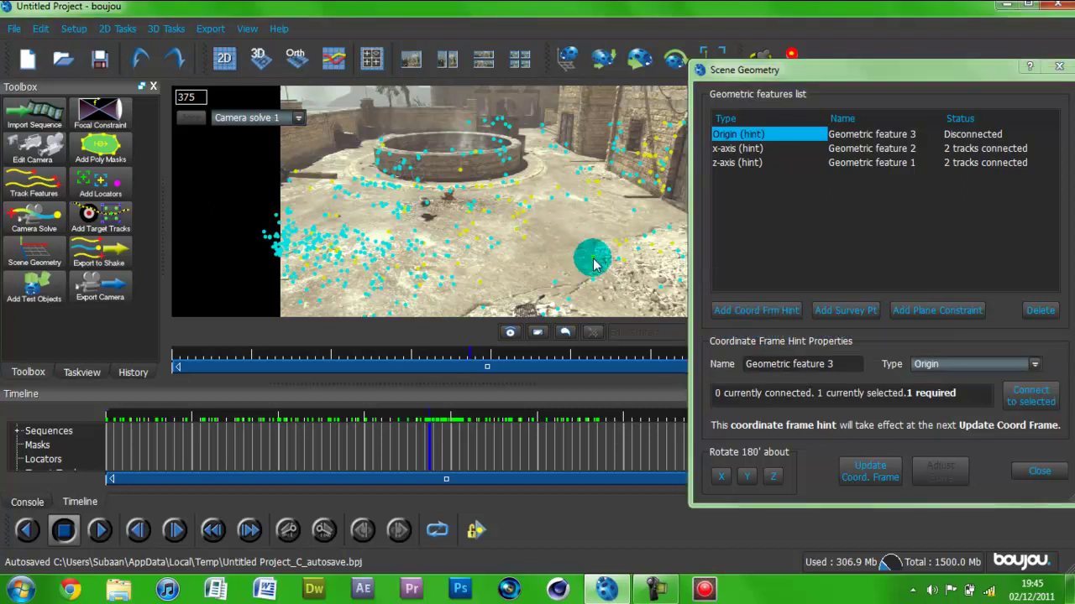
pyautogui.click(1035, 398)
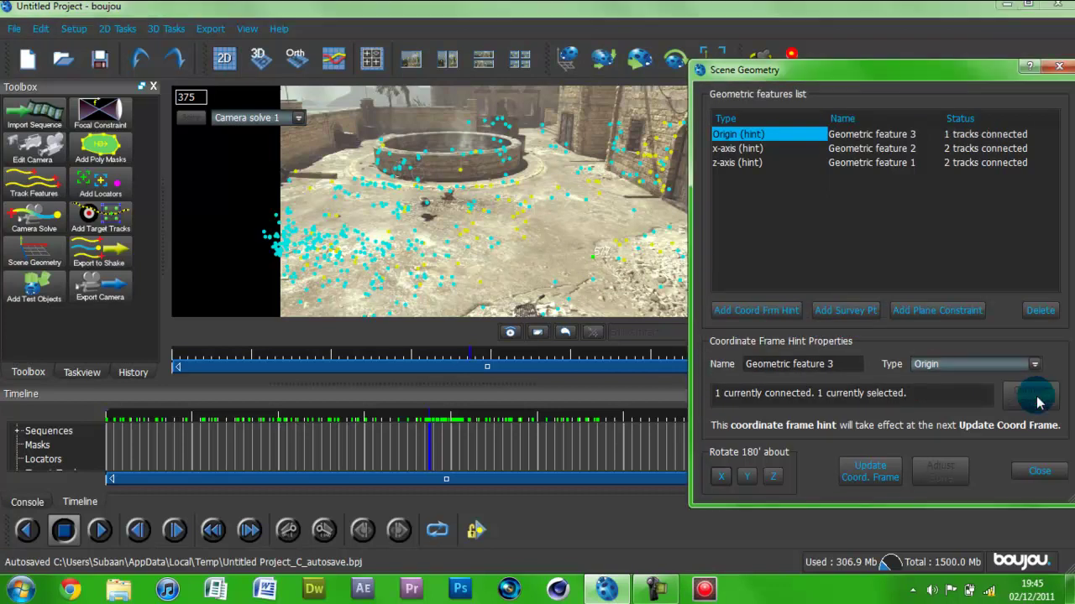
# Update the coordinate frame with the origin, x-axis and z-axis hints, and close Scene Geometry.
pyautogui.click(855, 482)
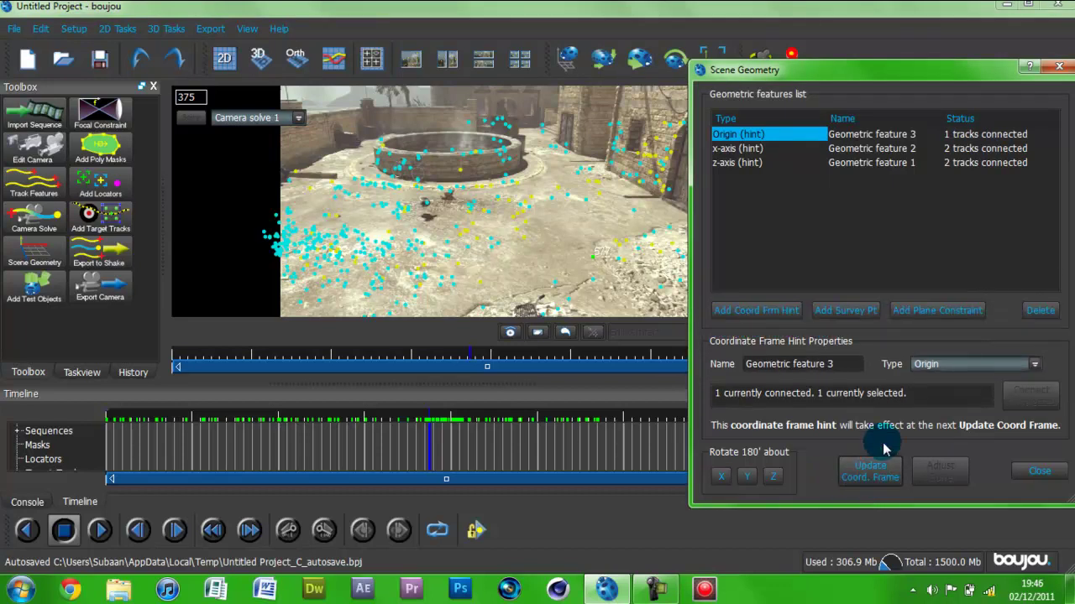
pyautogui.click(865, 481)
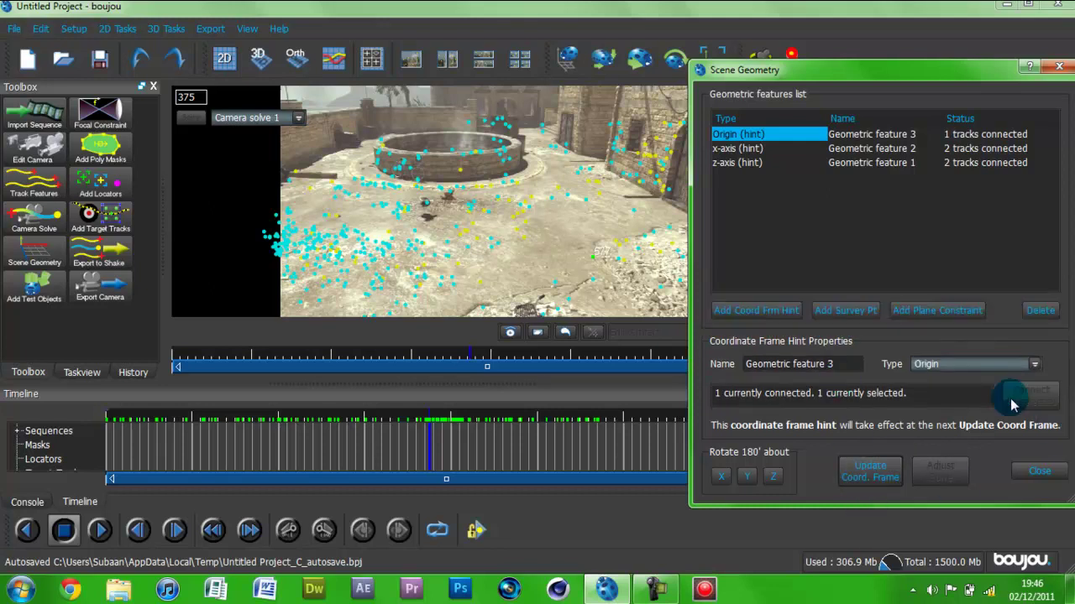
pyautogui.moveTo(851, 71); pyautogui.dragTo(653, 51)
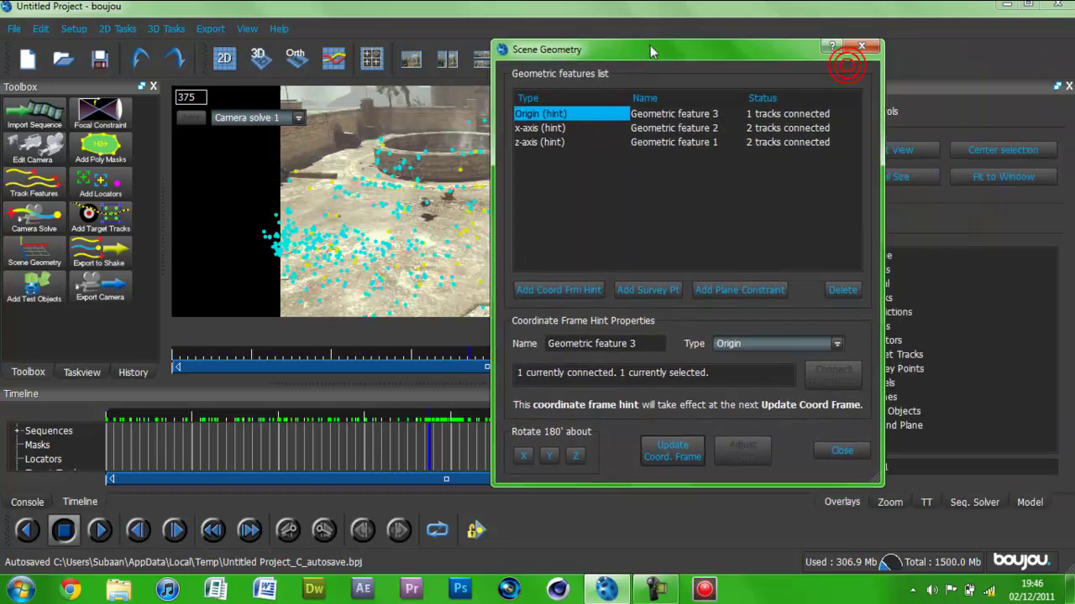
pyautogui.click(864, 50)
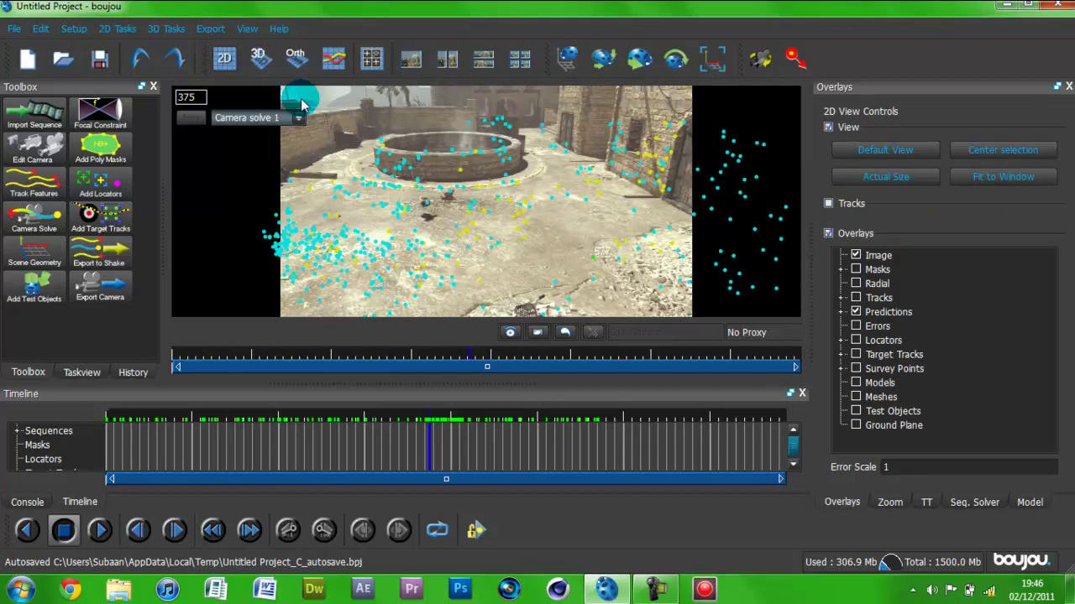
# Show the solve in the 3D view and examine the point cloud and camera path against the ground plane from several angles.
pyautogui.click(223, 62)
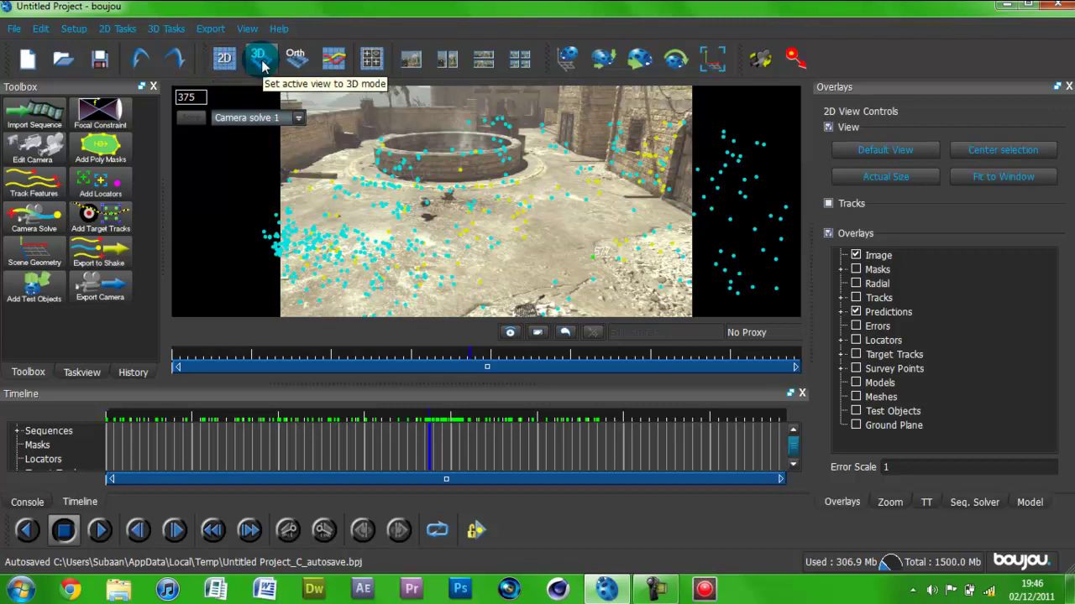
pyautogui.click(260, 61)
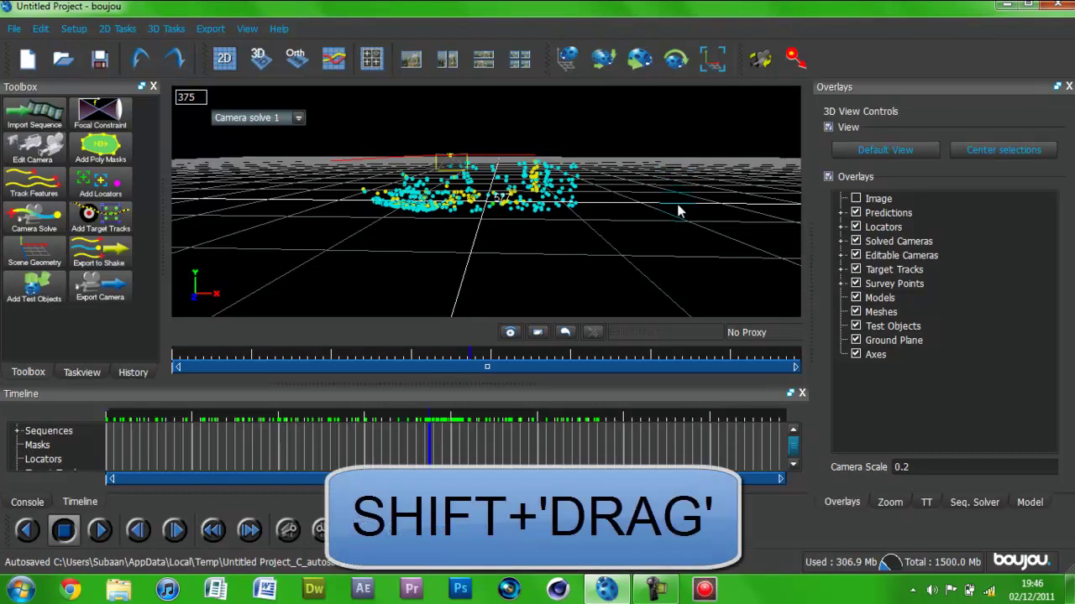
pyautogui.keyDown('shift'); pyautogui.moveTo(652, 208); pyautogui.dragTo(732, 236); pyautogui.keyUp('shift')
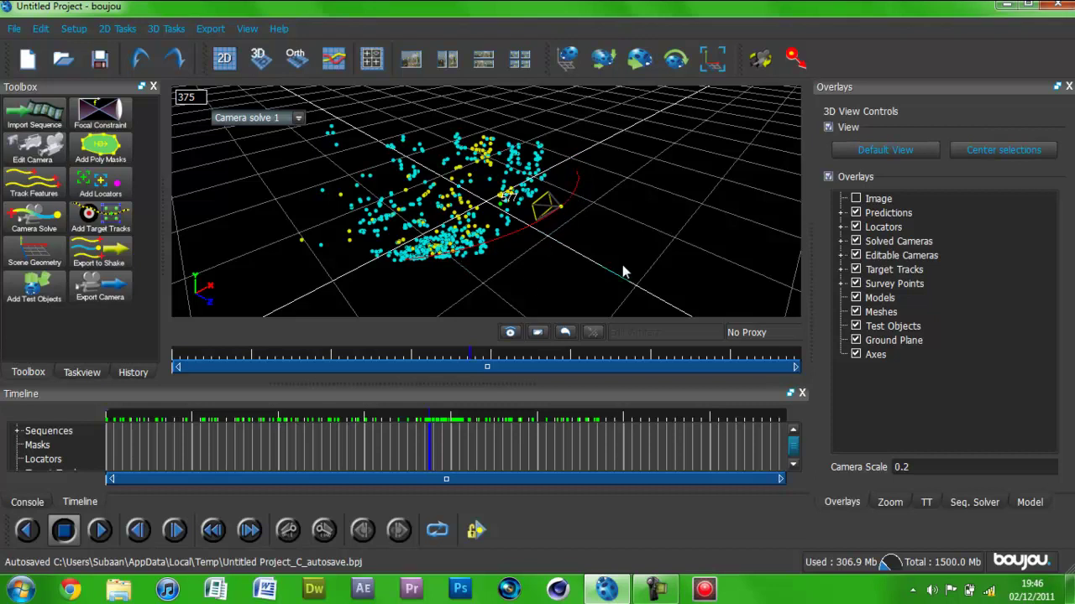
pyautogui.keyDown('shift'); pyautogui.moveTo(644, 239); pyautogui.dragTo(730, 264); pyautogui.keyUp('shift')
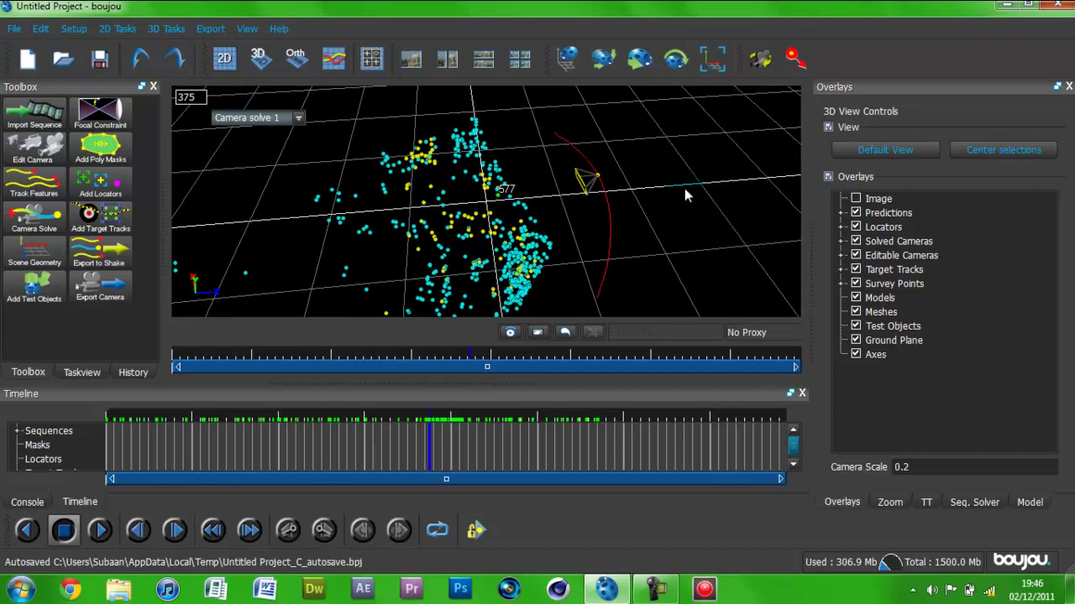
pyautogui.keyDown('shift'); pyautogui.moveTo(683, 180); pyautogui.dragTo(684, 171); pyautogui.keyUp('shift')
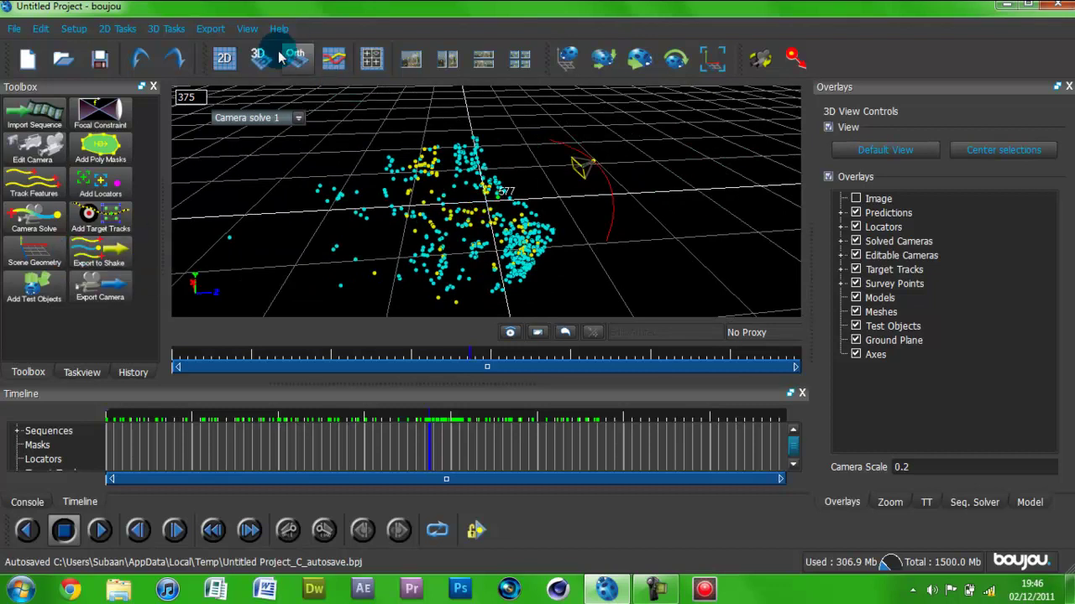
# Insert a Ladybird test object in the 2D view and scrub back to frame 259 to check how it sticks to the ground.
pyautogui.click(224, 59)
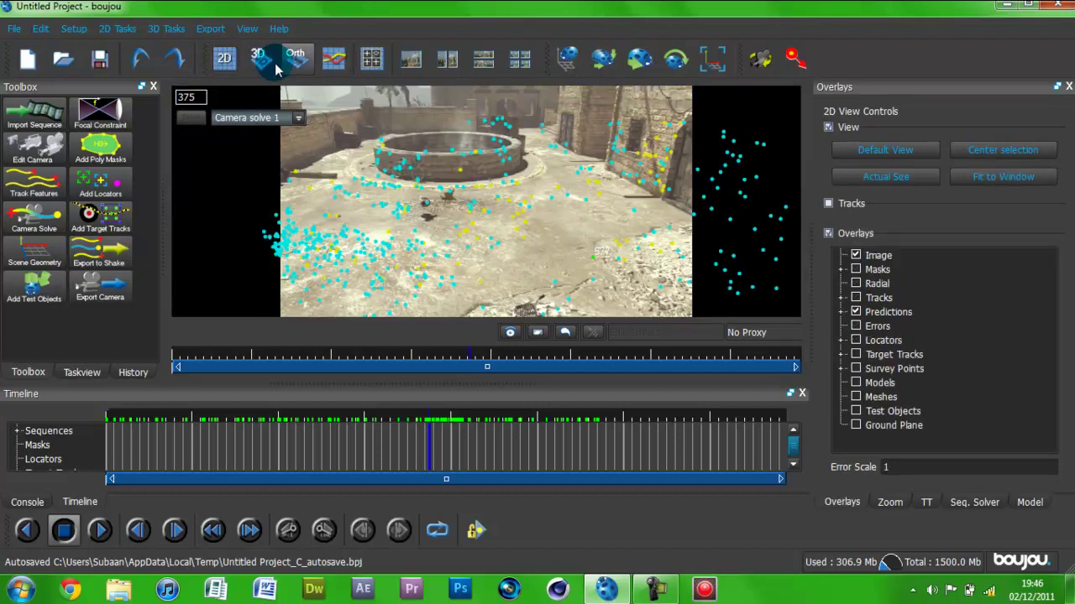
pyautogui.click(27, 302)
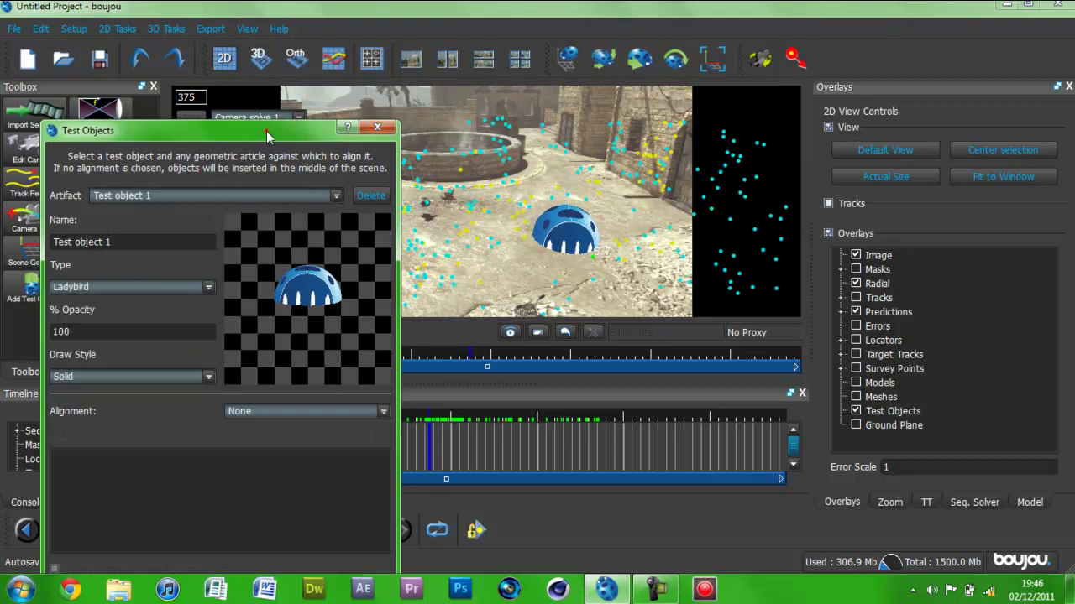
pyautogui.moveTo(267, 130); pyautogui.dragTo(260, 79)
pyautogui.click(173, 238)
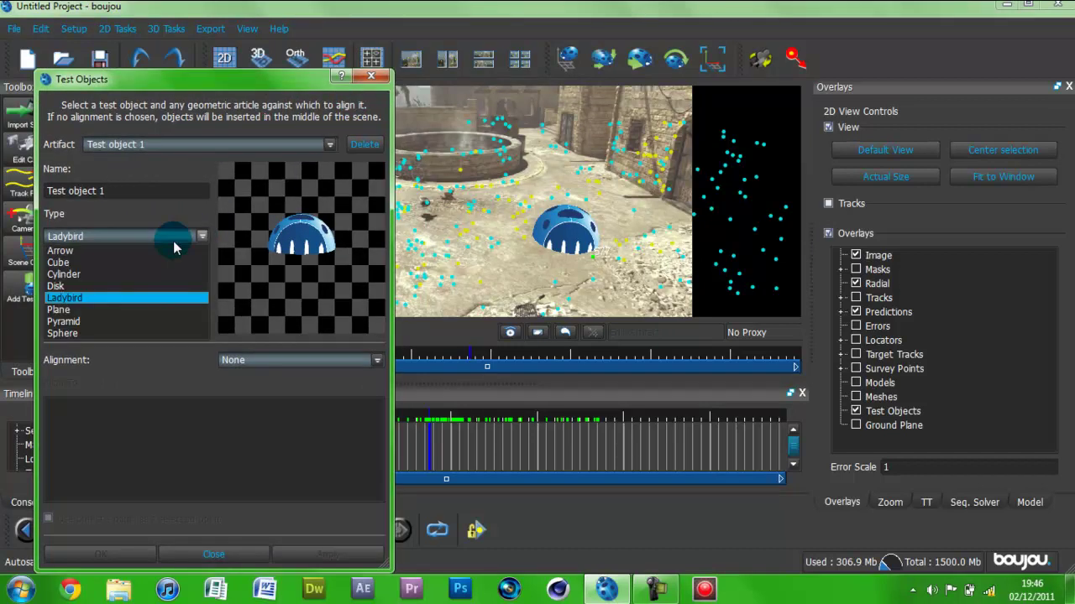
pyautogui.click(126, 251)
pyautogui.click(144, 238)
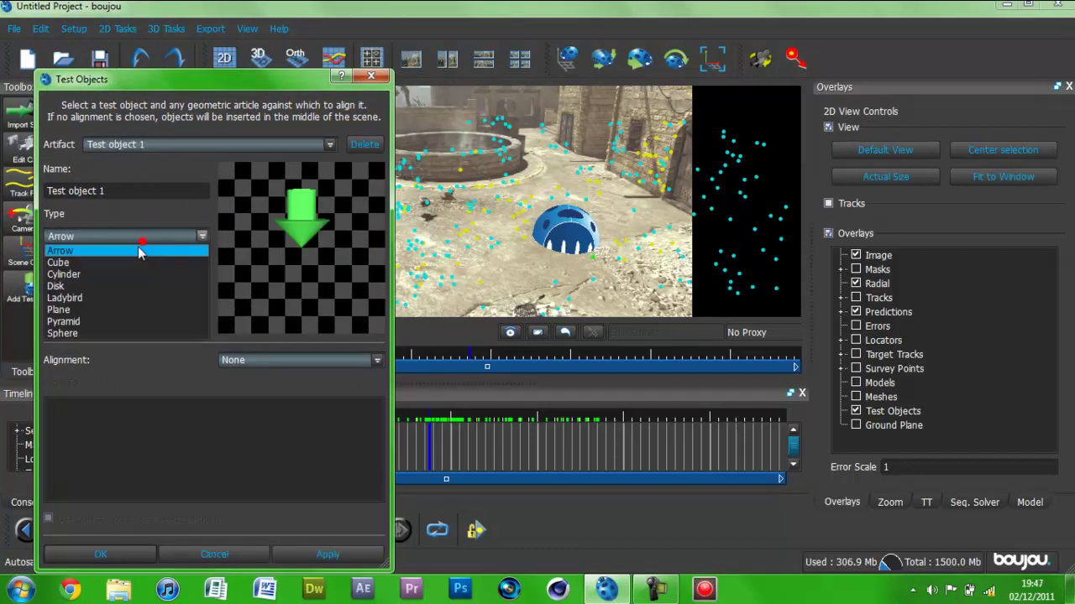
pyautogui.click(105, 298)
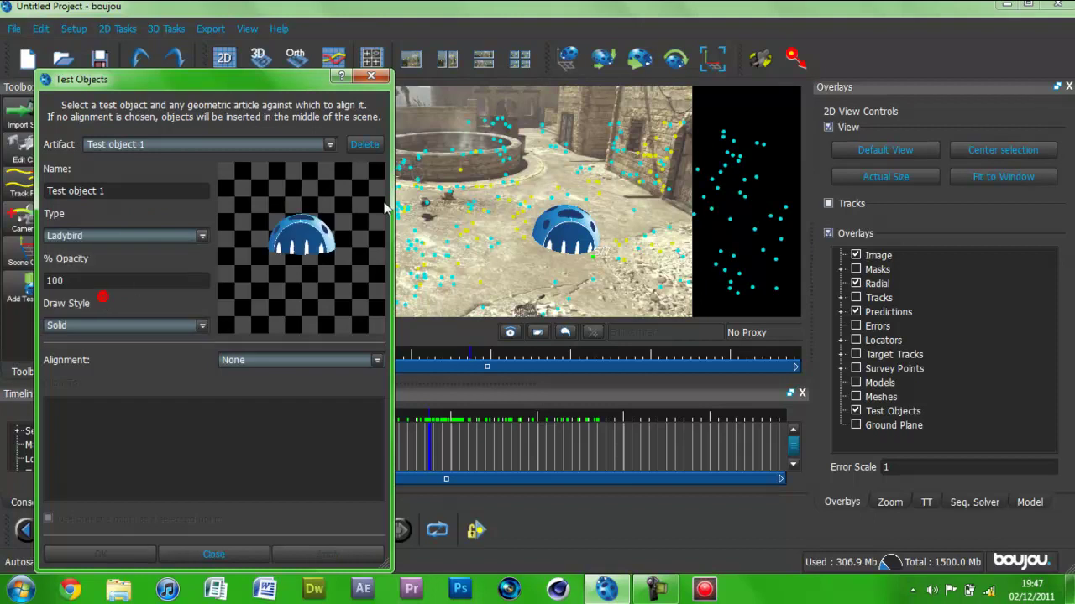
pyautogui.click(371, 77)
pyautogui.moveTo(430, 418); pyautogui.dragTo(328, 417)
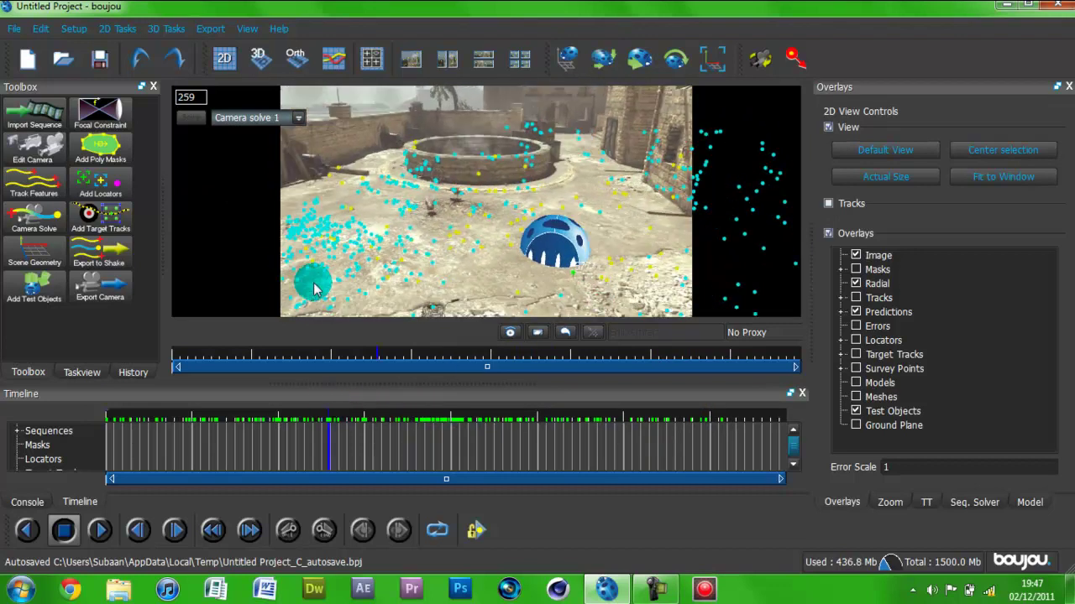
# Delete the ladybird test object from the scene and close Test Objects.
pyautogui.click(34, 285)
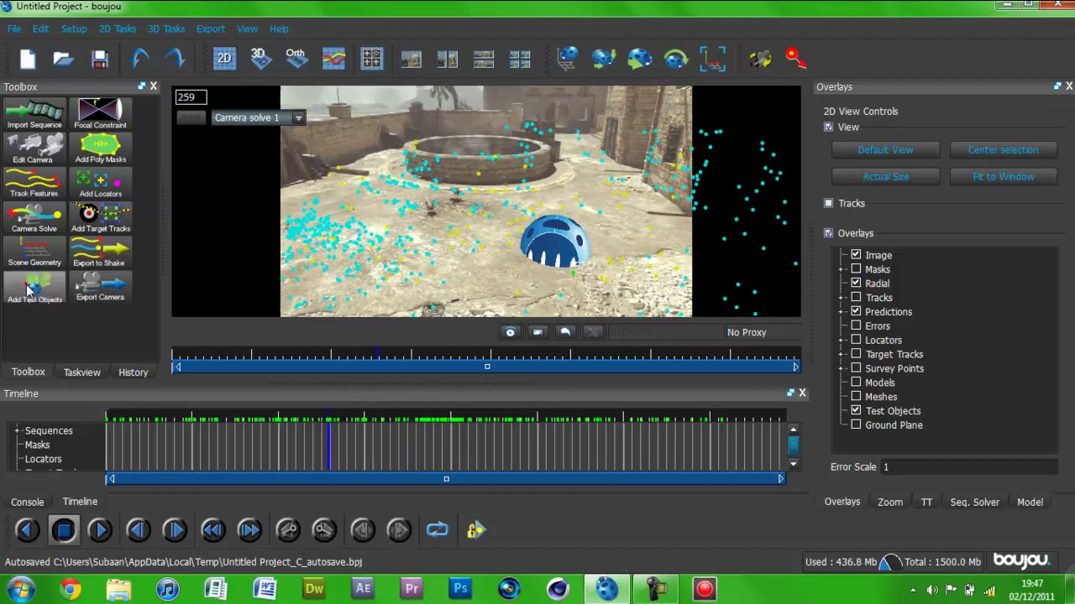
pyautogui.click(360, 144)
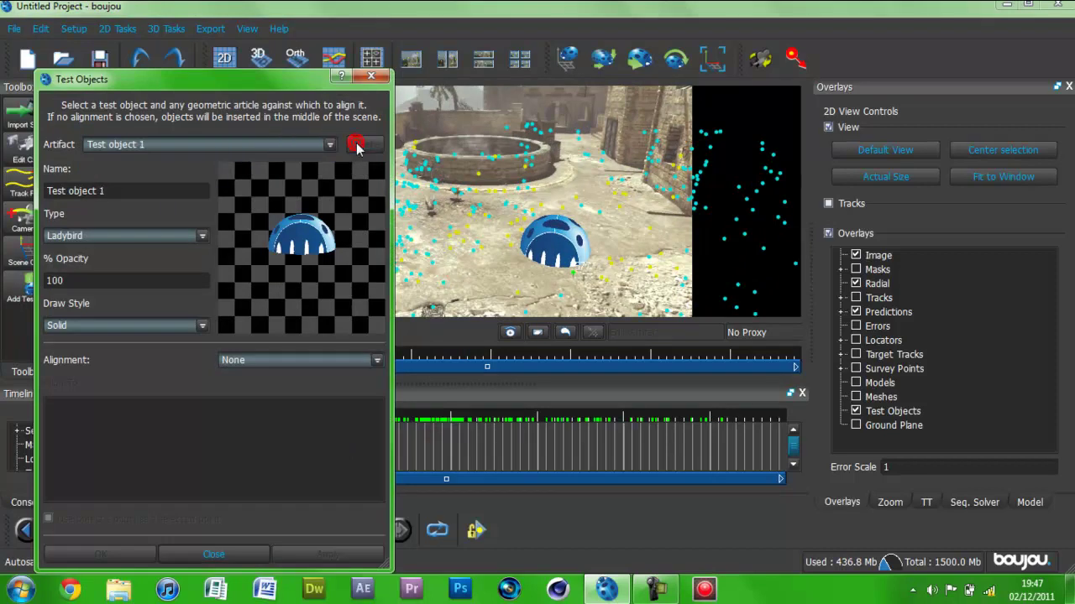
pyautogui.click(328, 145)
pyautogui.click(256, 171)
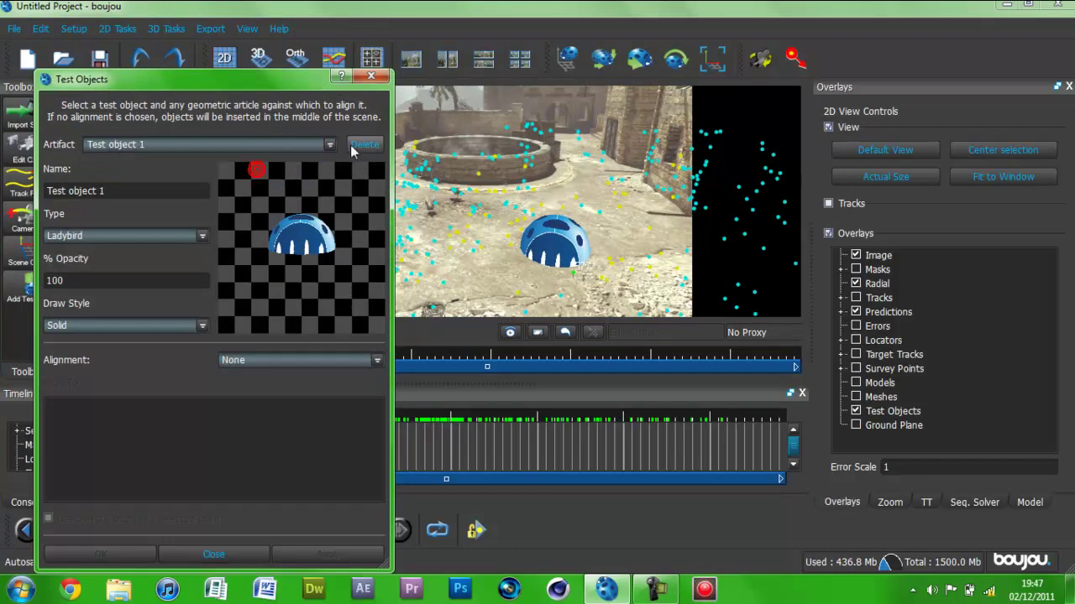
pyautogui.click(360, 144)
pyautogui.click(371, 77)
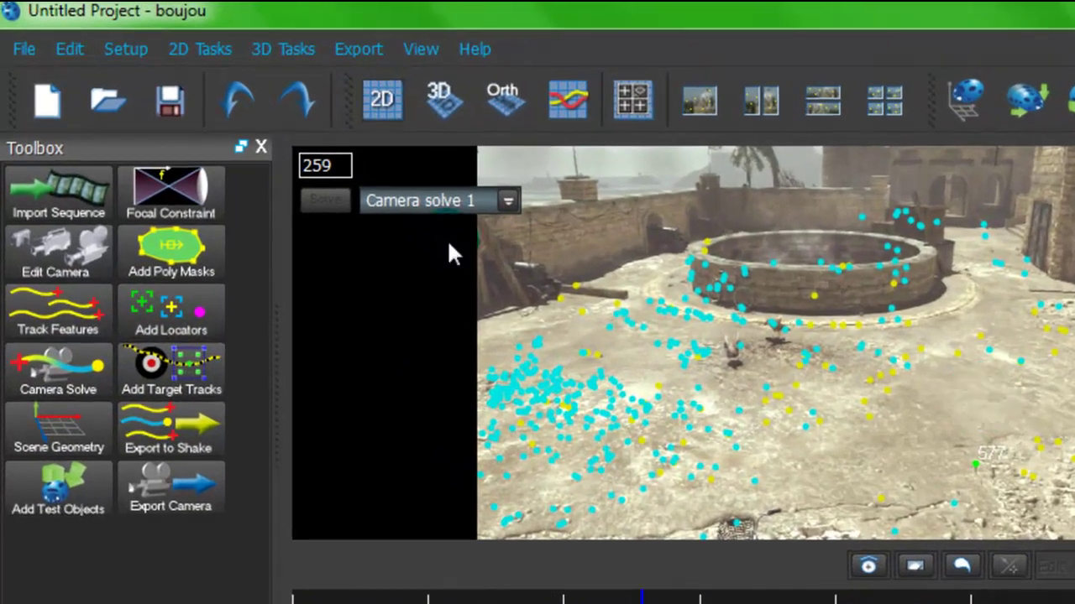
# Set up a camera solve export of type Cinema 4D (*.c4d) with the scene scaled by 100.
pyautogui.click(356, 52)
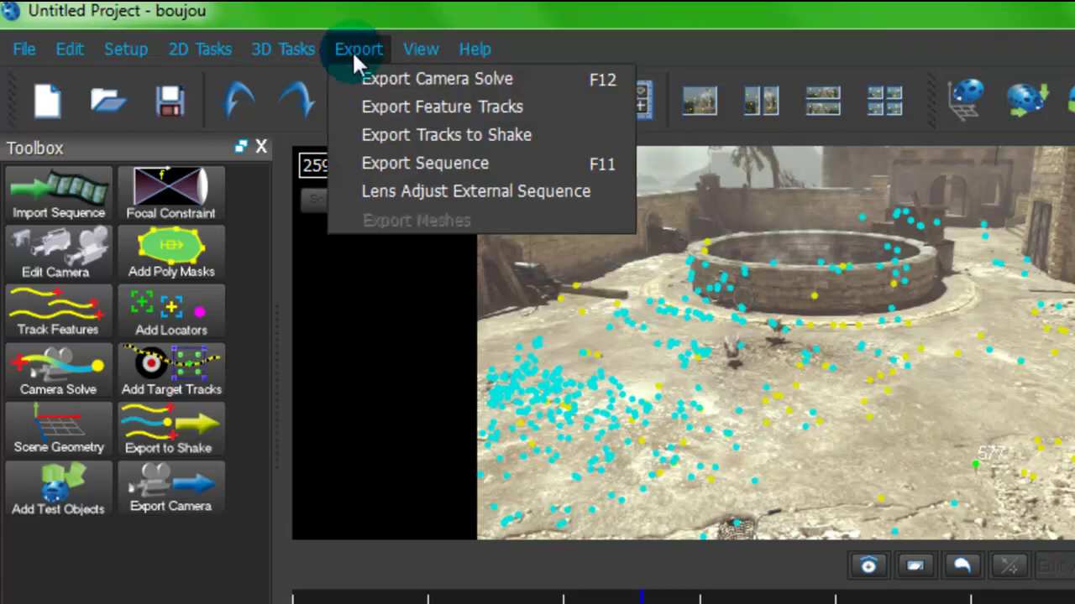
pyautogui.click(381, 75)
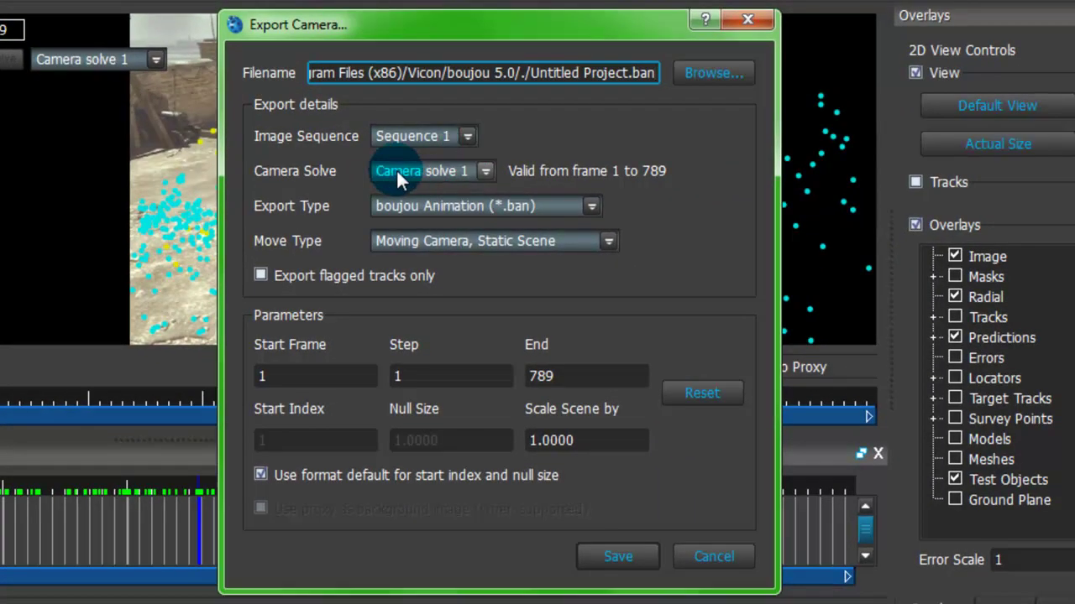
pyautogui.click(429, 206)
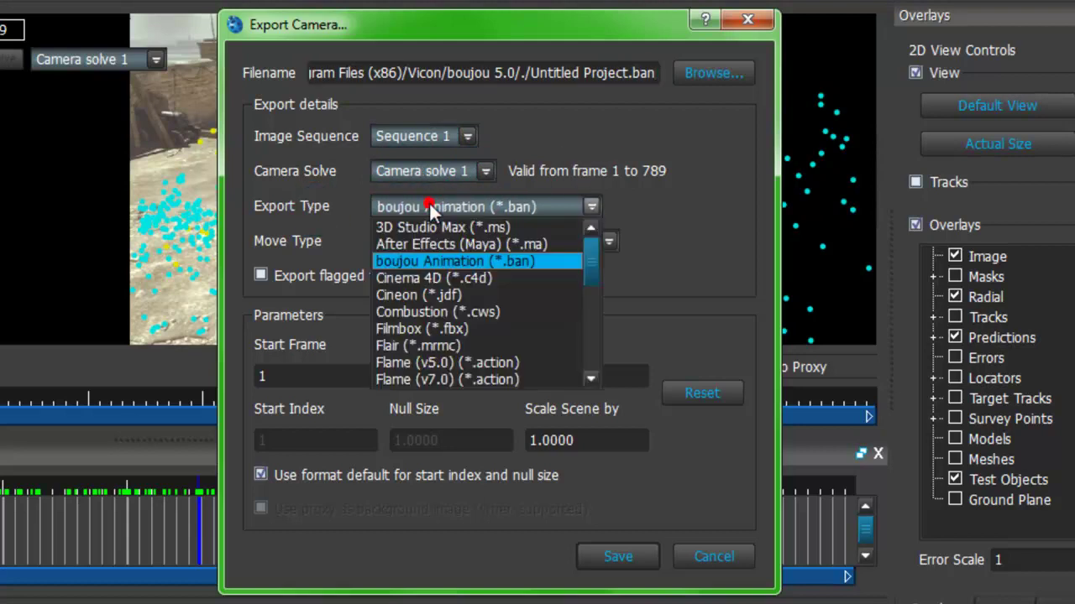
pyautogui.click(515, 274)
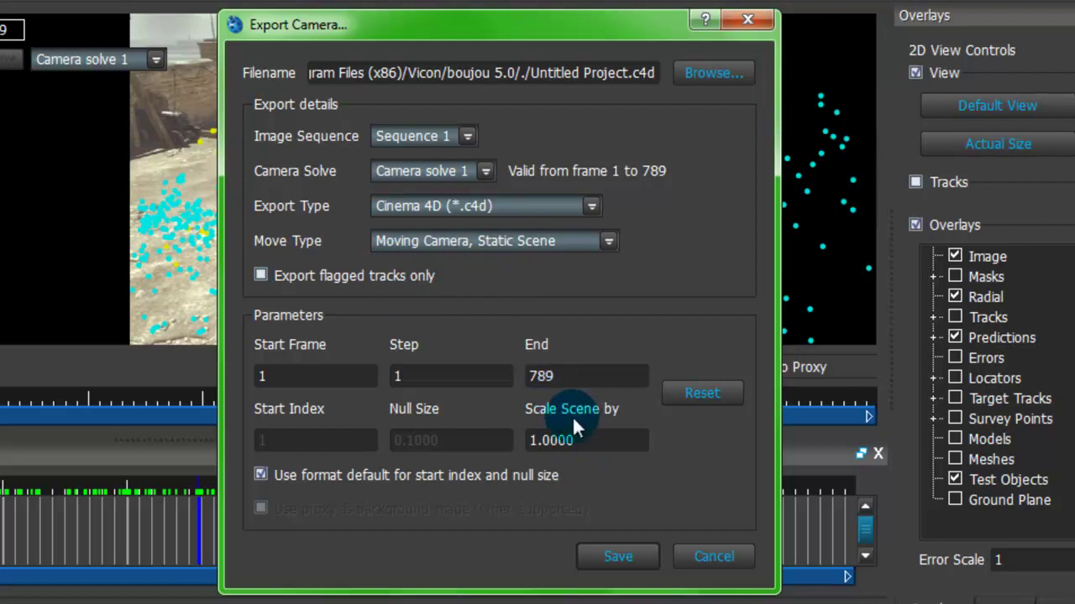
pyautogui.doubleClick(600, 438)
pyautogui.write('10')
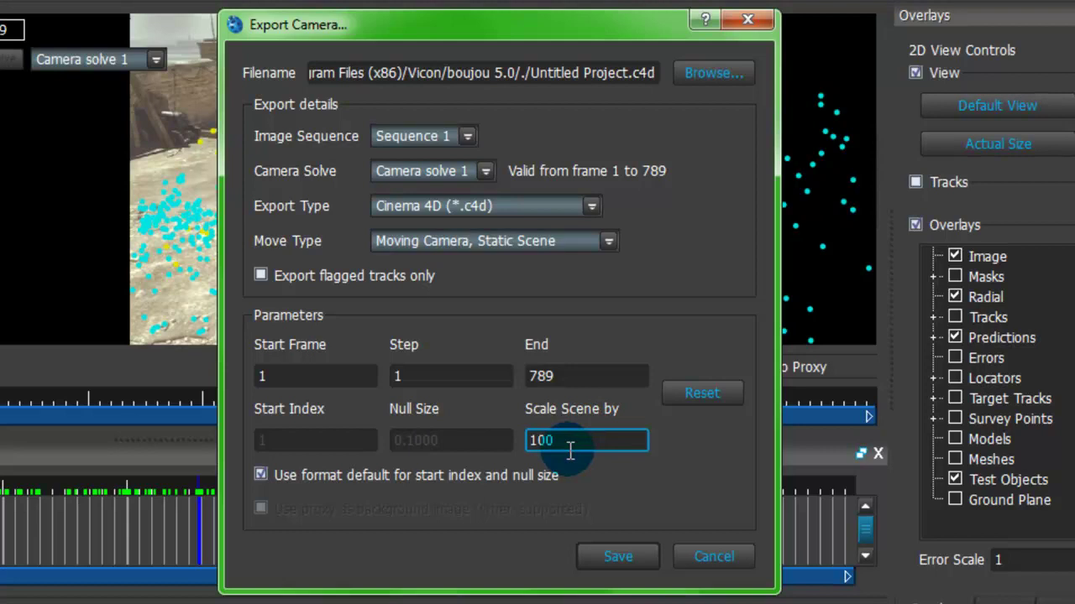
pyautogui.click(575, 465)
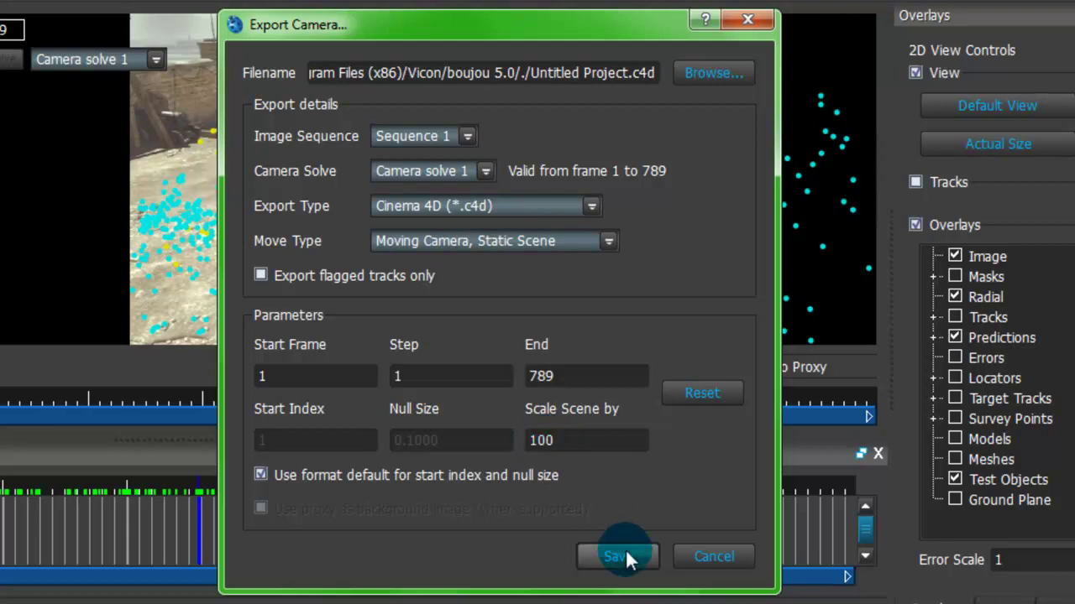
# Save the camera solve export to the Desktop as tut.
pyautogui.click(713, 72)
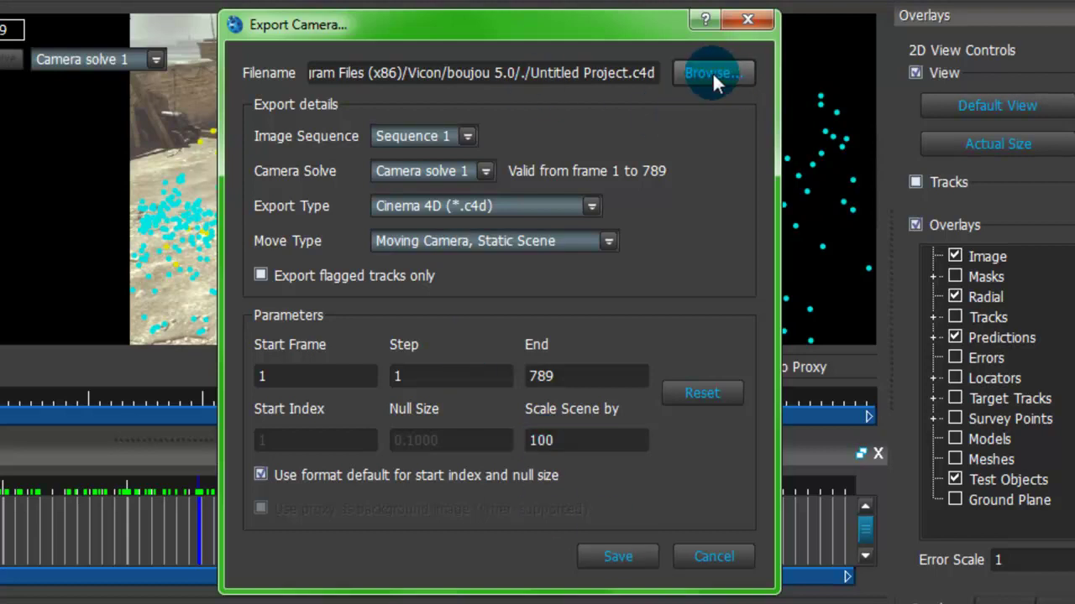
pyautogui.click(351, 197)
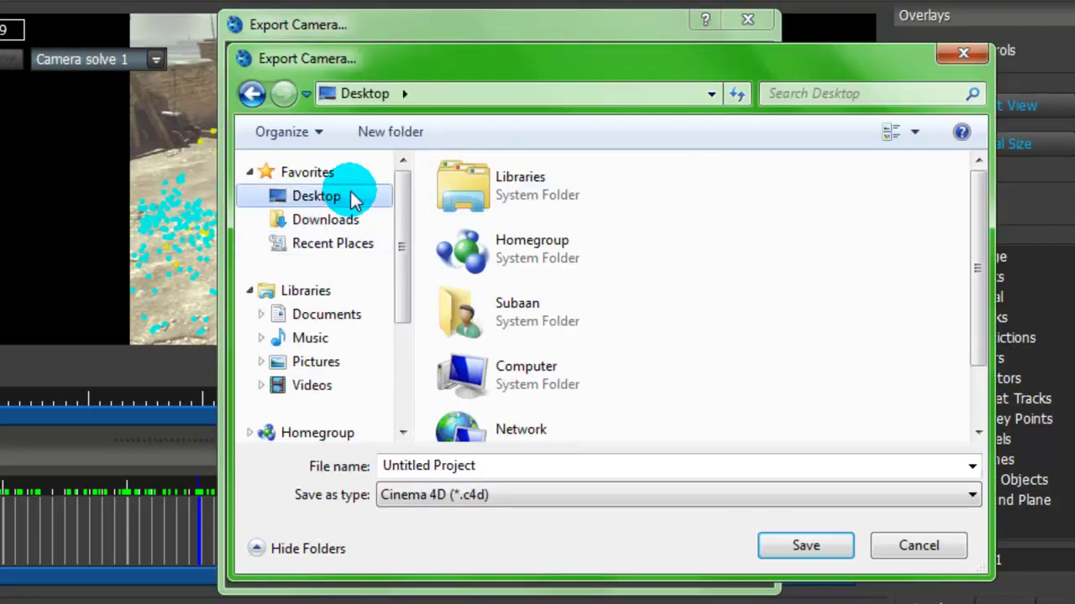
pyautogui.click(511, 464)
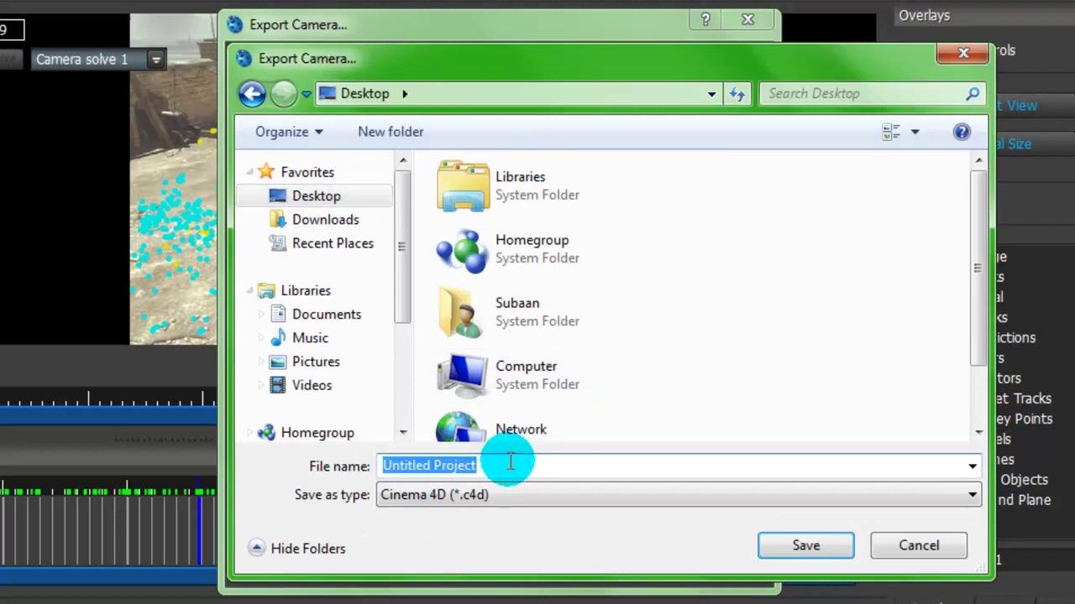
pyautogui.write('tut')
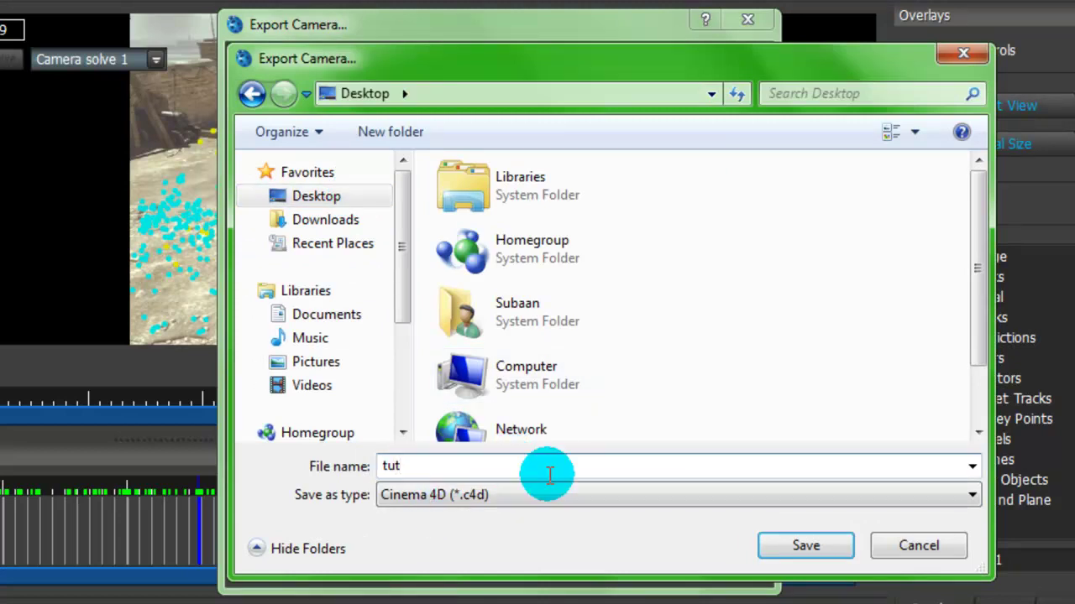
pyautogui.click(805, 546)
pyautogui.click(599, 554)
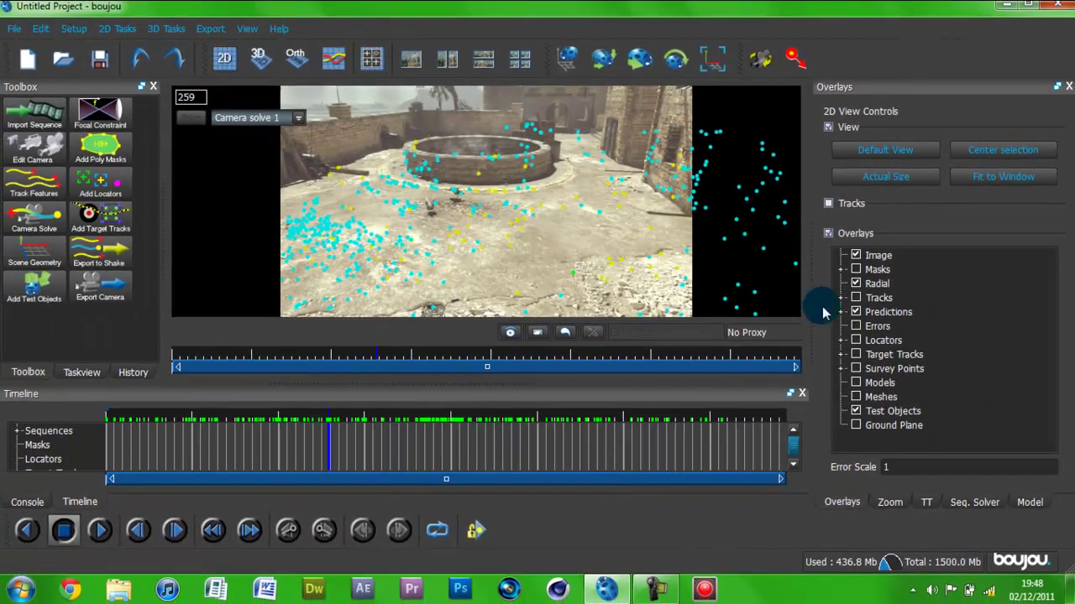
# Quit boujou without saving the project and launch Cinema 4D from the exported tut file on the desktop.
pyautogui.click(1057, 5)
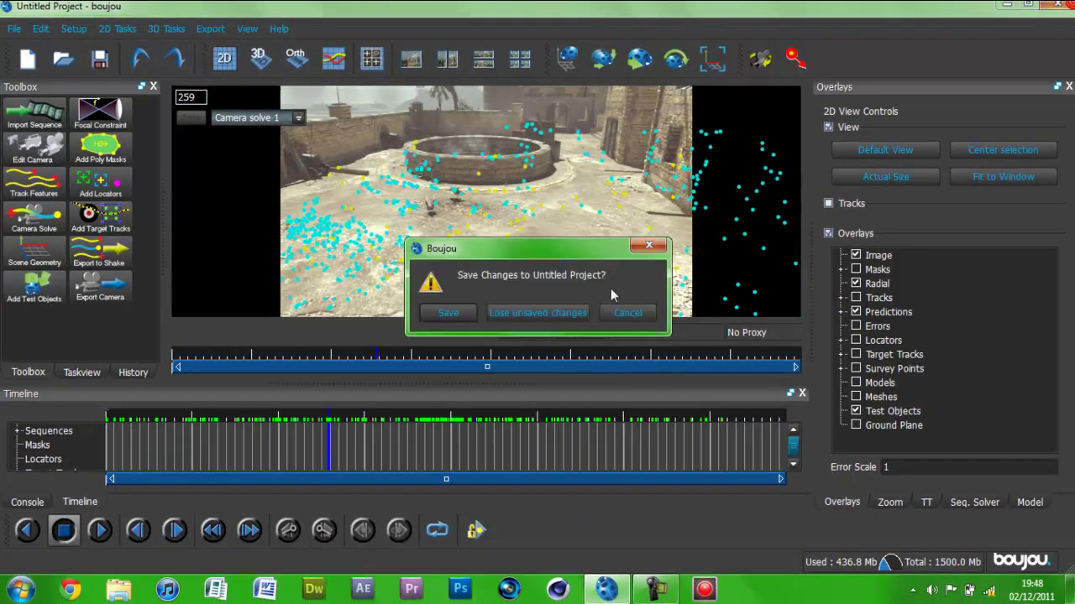
pyautogui.click(547, 312)
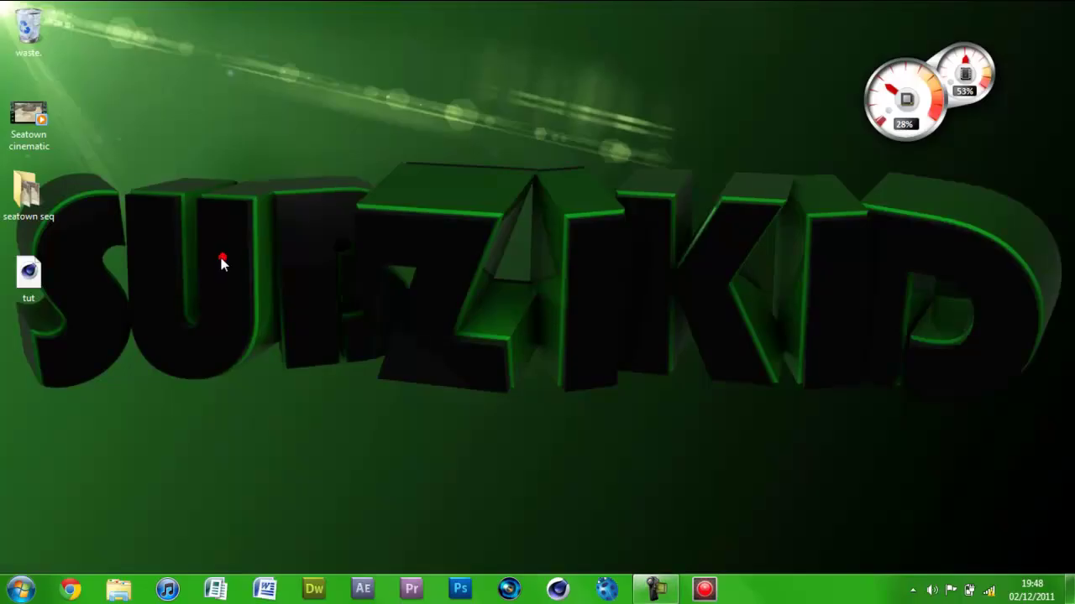
pyautogui.doubleClick(44, 285)
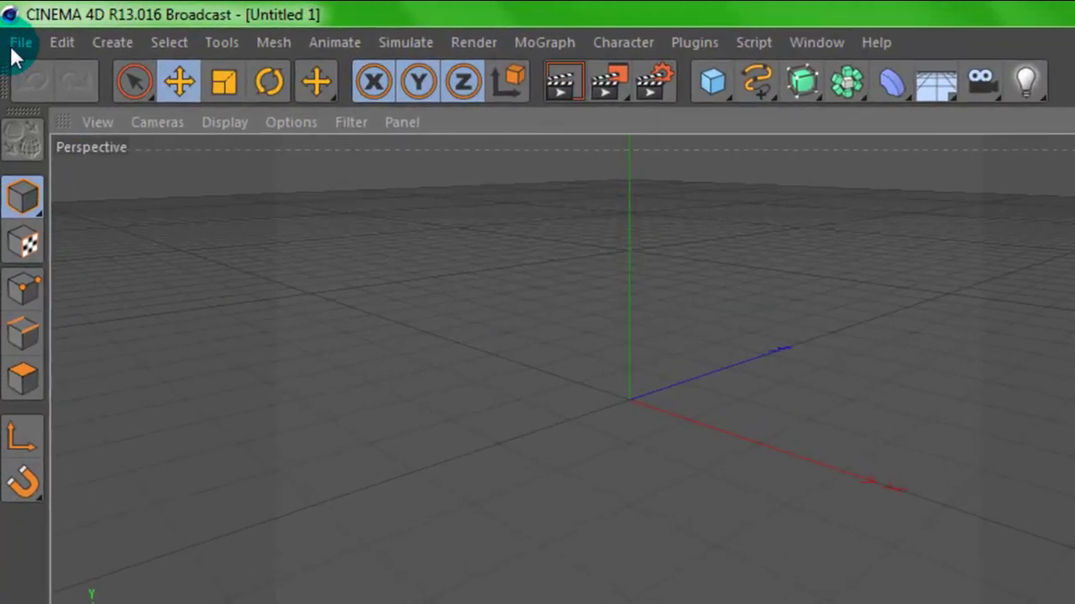
# Open the exported tut C4D file from the Desktop in Cinema 4D.
pyautogui.click(21, 42)
pyautogui.click(55, 104)
pyautogui.click(610, 331)
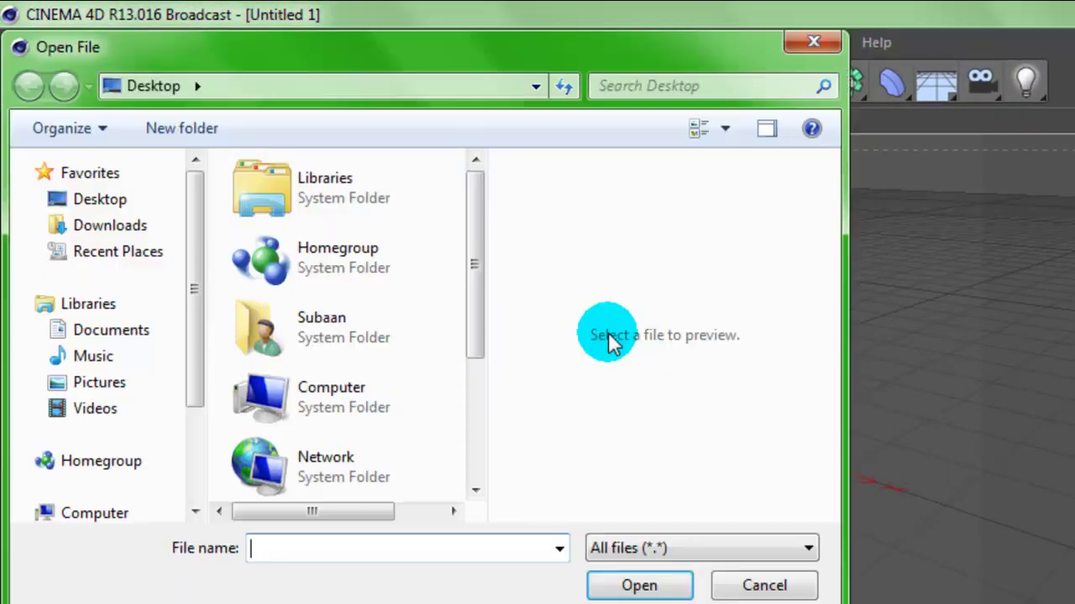
pyautogui.moveTo(473, 272); pyautogui.dragTo(454, 415)
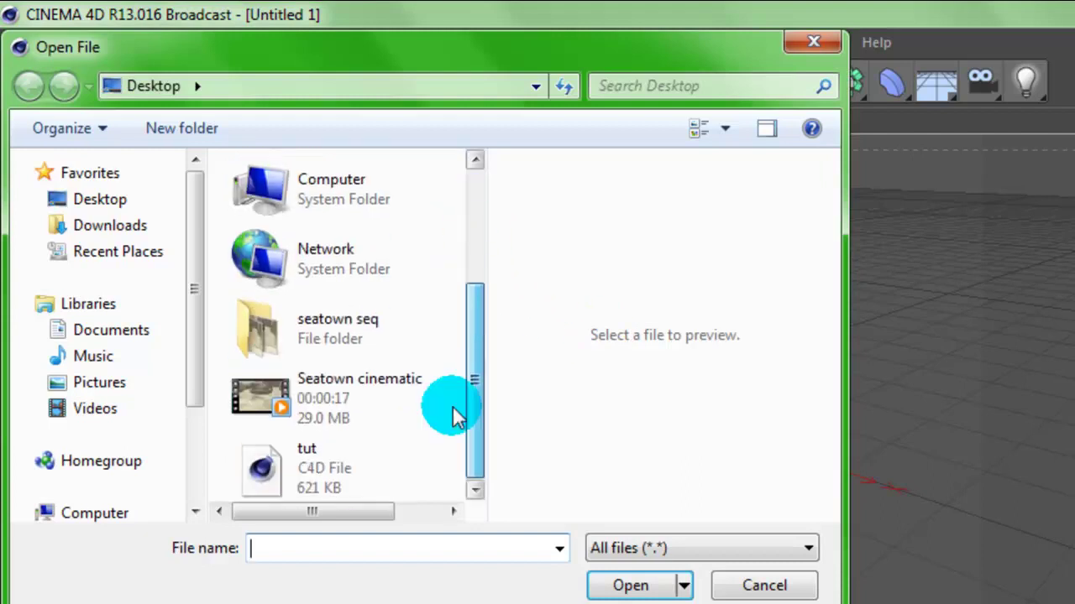
pyautogui.click(309, 463)
pyautogui.doubleClick(302, 466)
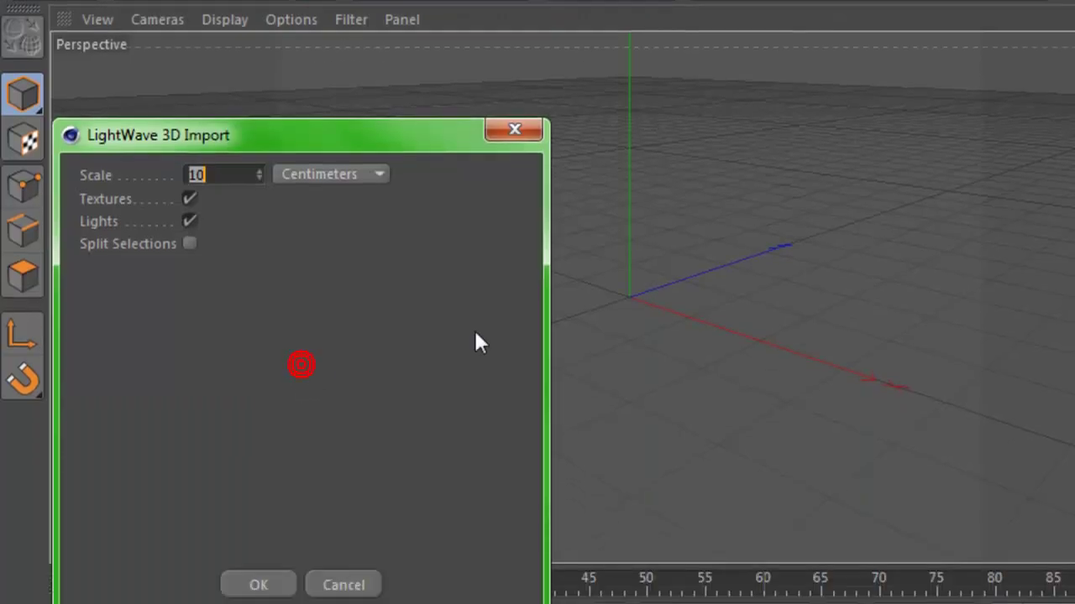
# Import the scene at a scale of 10 centimeters with textures and lights included.
pyautogui.doubleClick(196, 114)
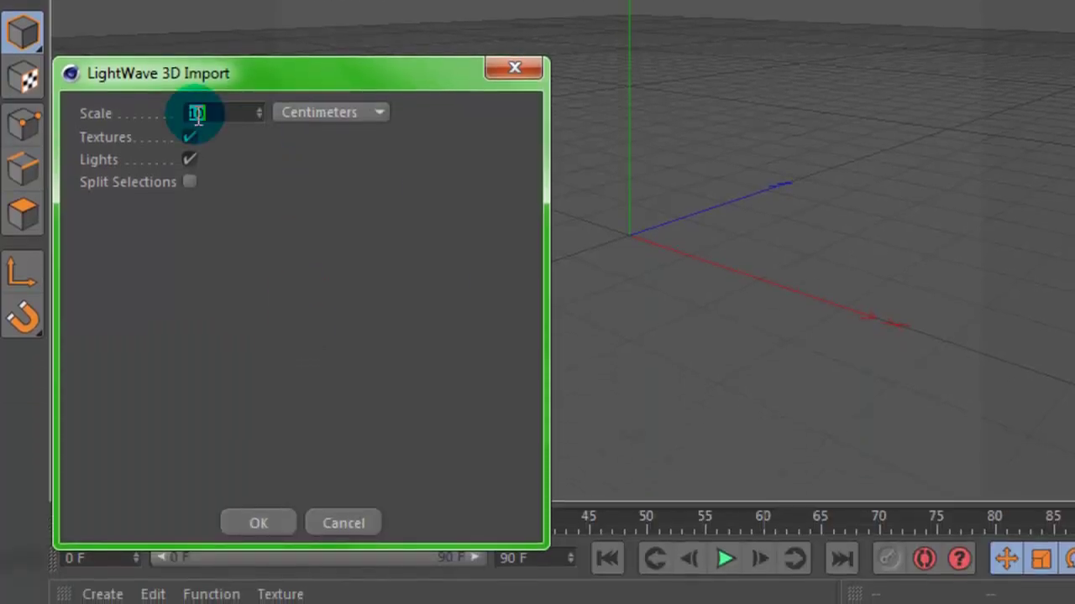
pyautogui.click(211, 118)
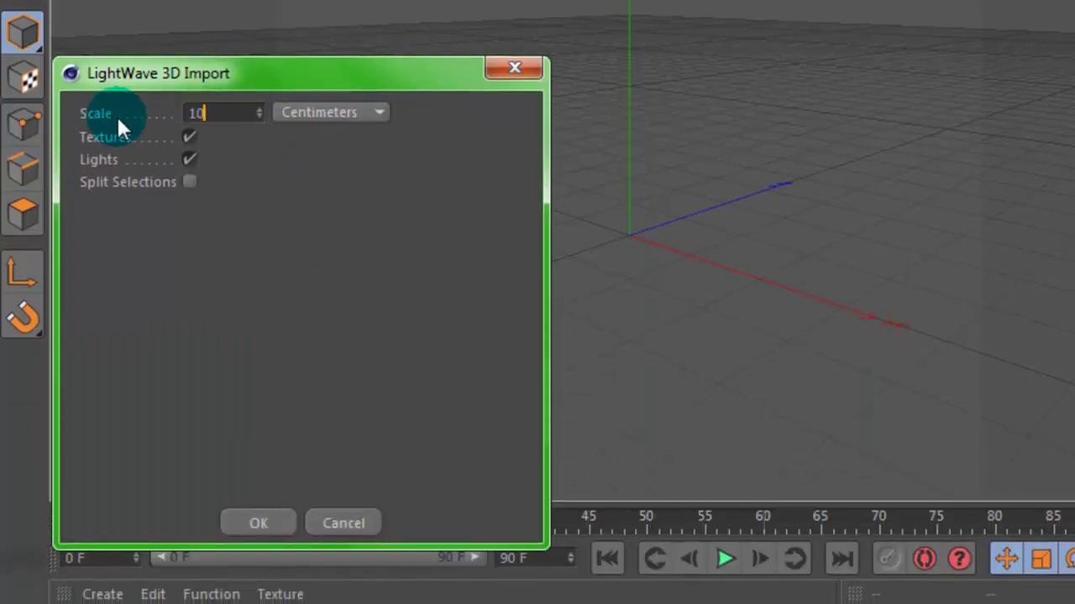
pyautogui.moveTo(182, 81); pyautogui.dragTo(283, 0)
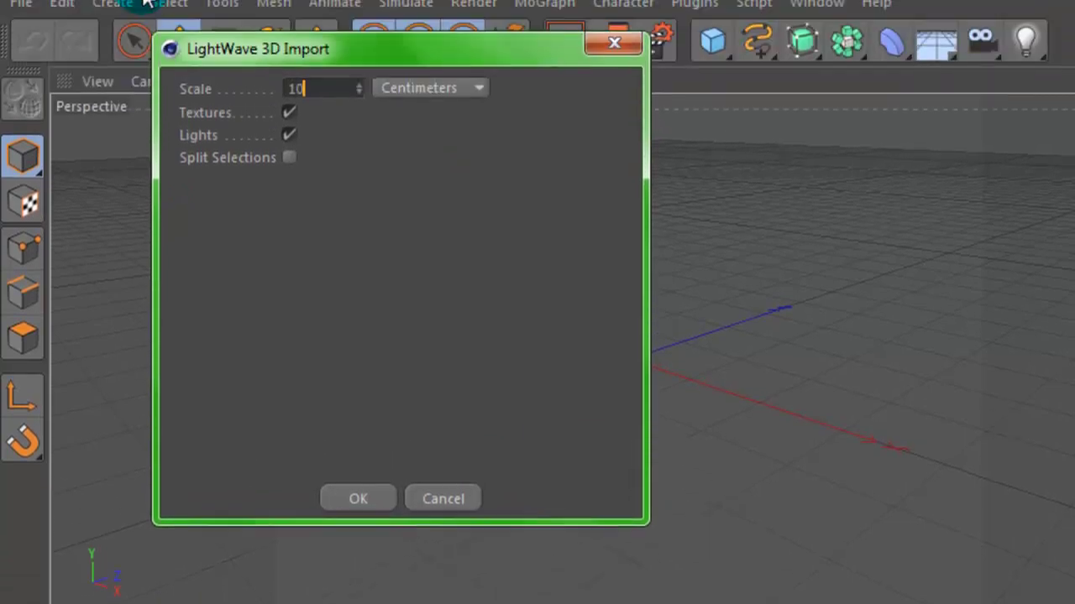
pyautogui.click(406, 79)
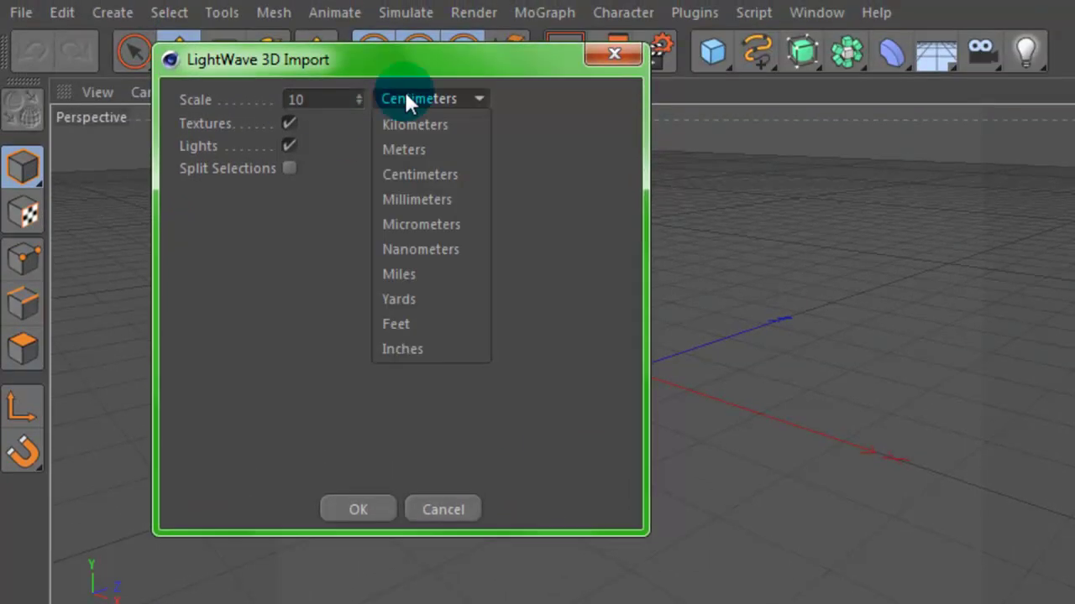
pyautogui.click(406, 99)
pyautogui.click(406, 204)
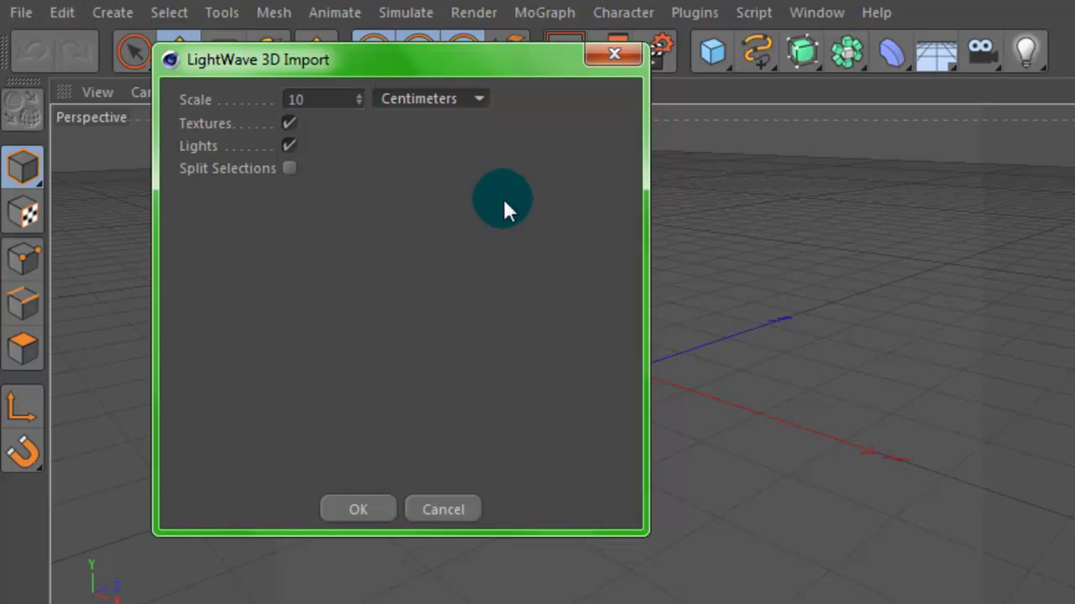
pyautogui.click(457, 100)
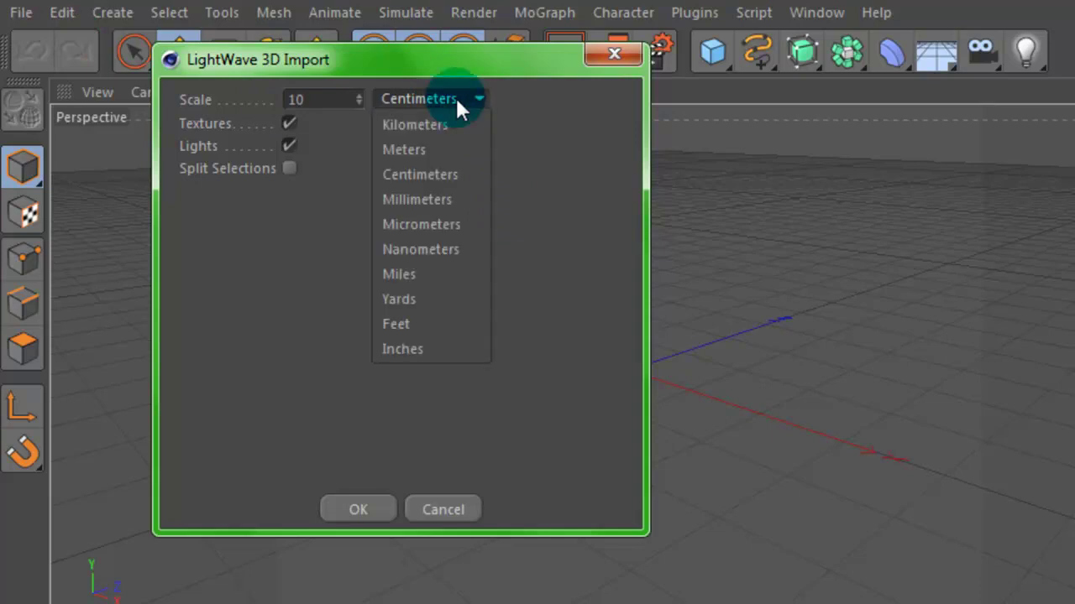
pyautogui.click(455, 95)
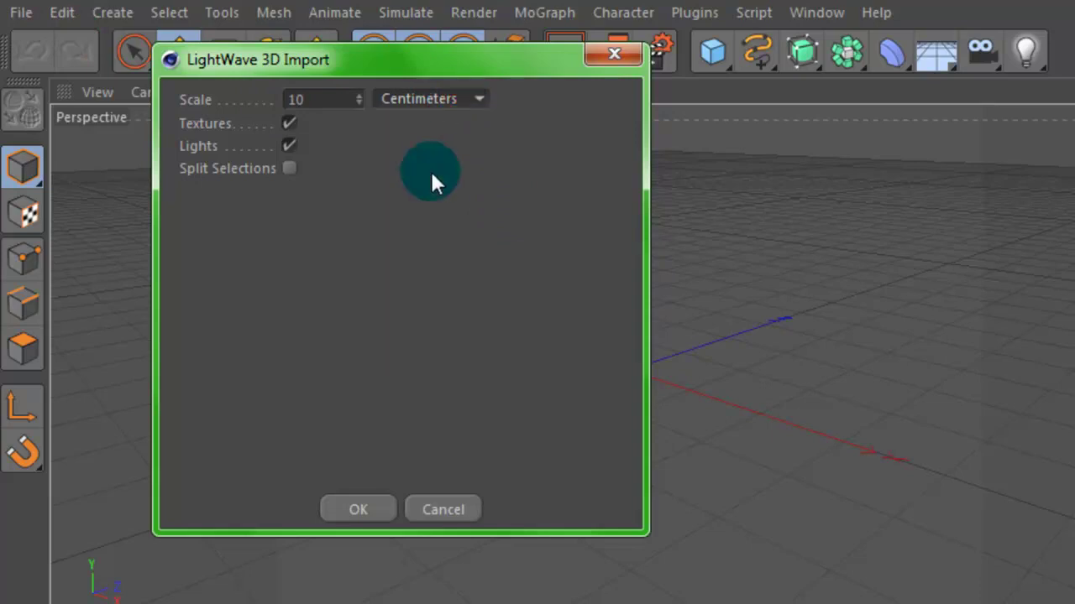
pyautogui.click(344, 514)
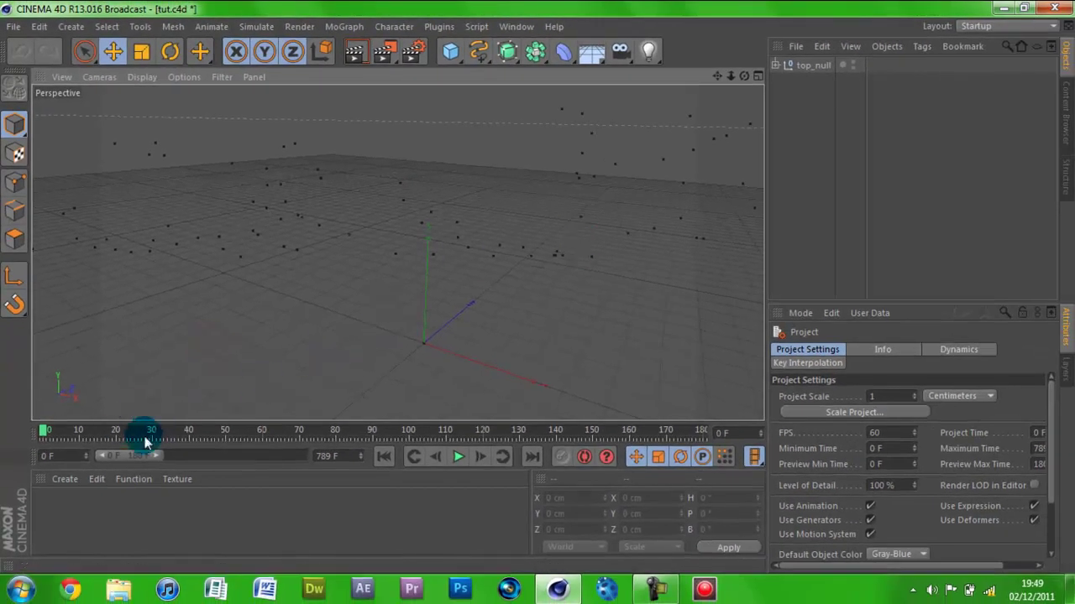
# Scrub the timeline from the first frame onward to examine the imported camera motion, and return to frame 0.
pyautogui.click(44, 433)
pyautogui.moveTo(44, 433); pyautogui.dragTo(350, 433)
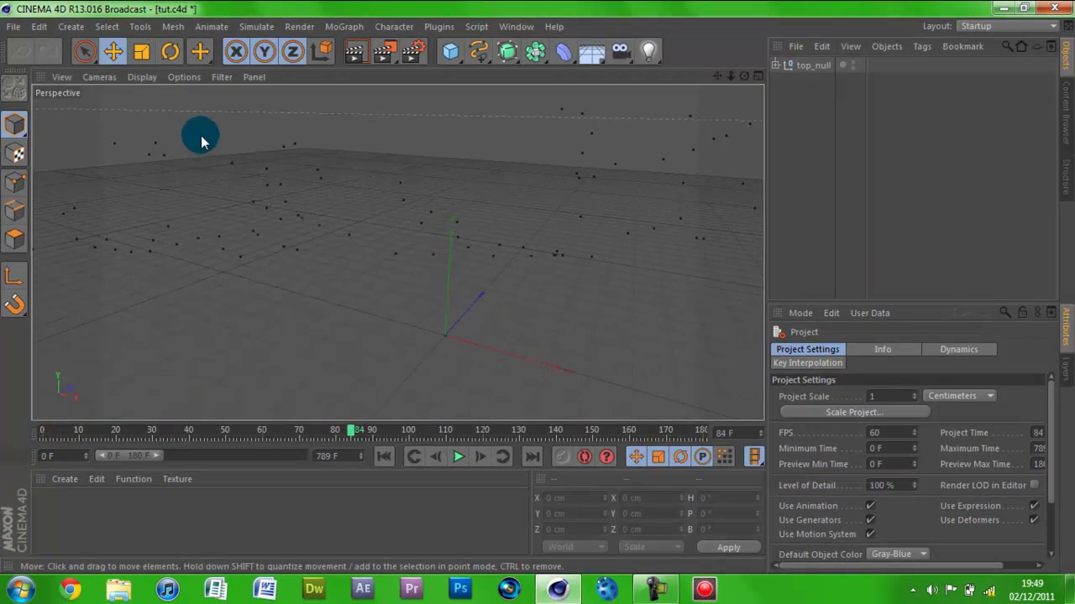
pyautogui.moveTo(352, 433); pyautogui.dragTo(737, 420)
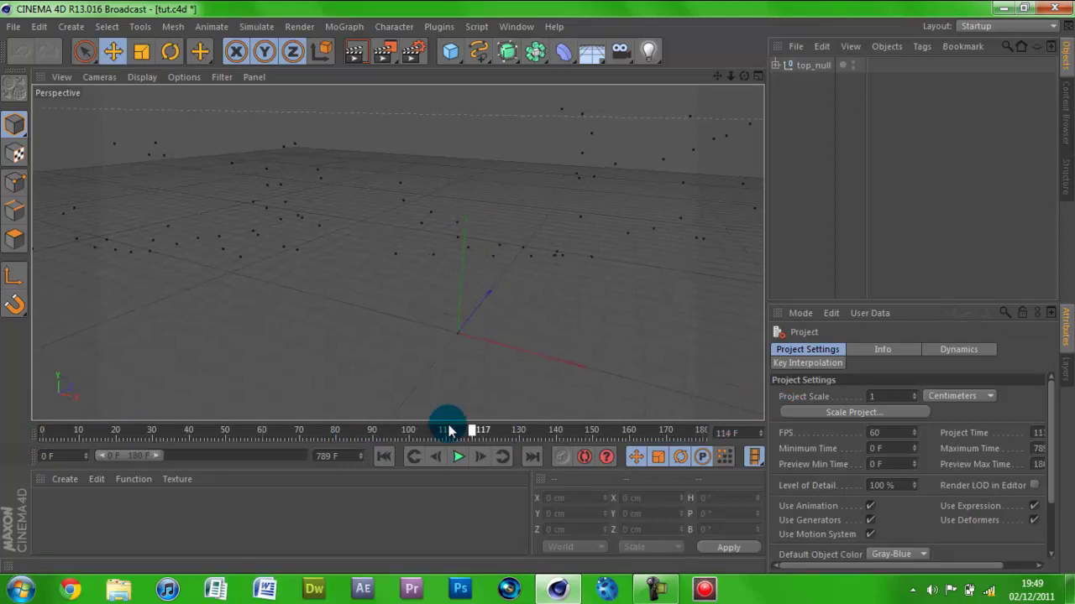
pyautogui.click(70, 426)
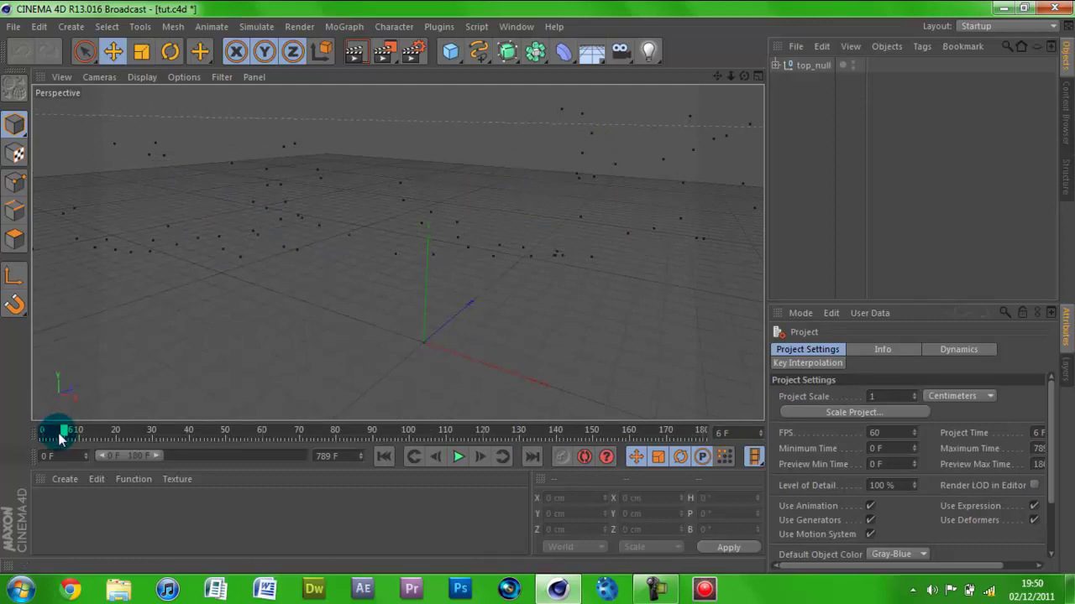
pyautogui.moveTo(52, 432); pyautogui.dragTo(29, 413)
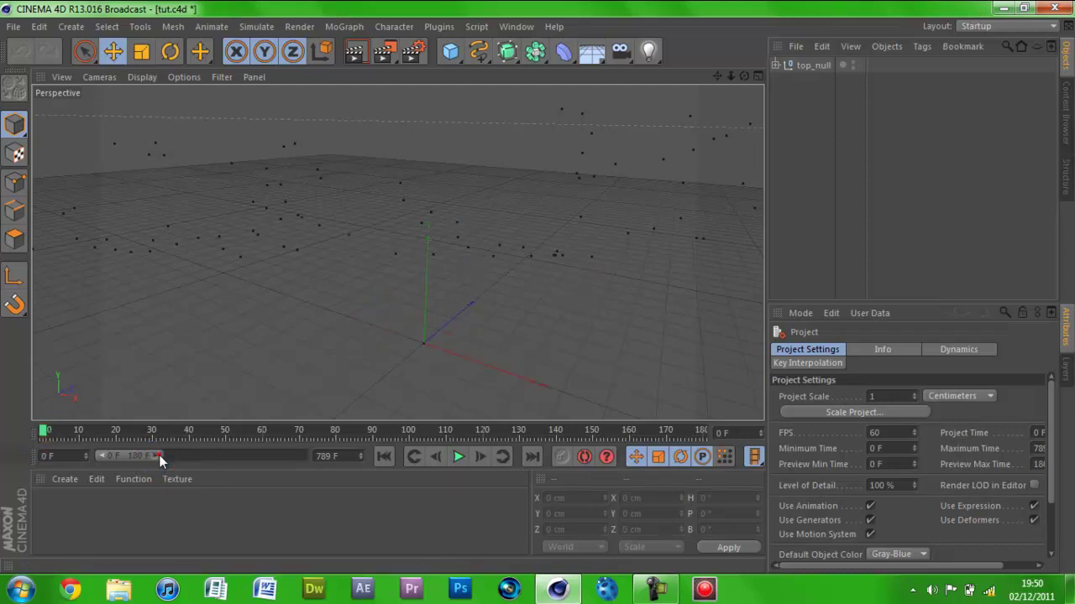
# Extend the visible timeline range to frame 789 and scrub through the whole shot back to frame 0.
pyautogui.moveTo(158, 456); pyautogui.dragTo(379, 439)
pyautogui.click(74, 430)
pyautogui.moveTo(169, 431); pyautogui.dragTo(674, 431)
pyautogui.click(485, 460)
pyautogui.moveTo(488, 459); pyautogui.dragTo(3, 434)
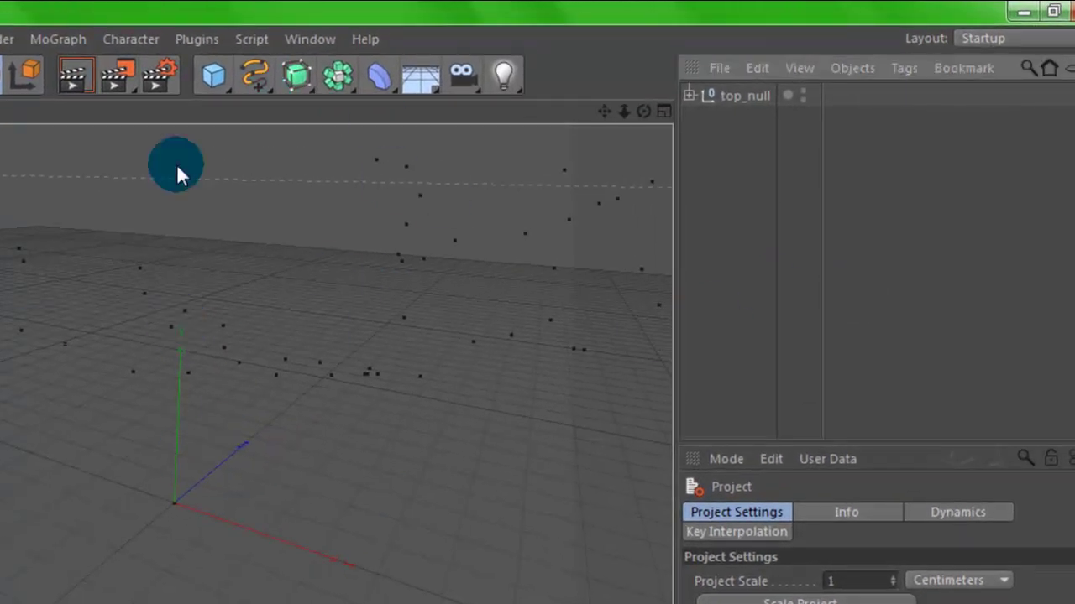
# Add a Background object to the scene and create a new material.
pyautogui.click(423, 74)
pyautogui.click(467, 176)
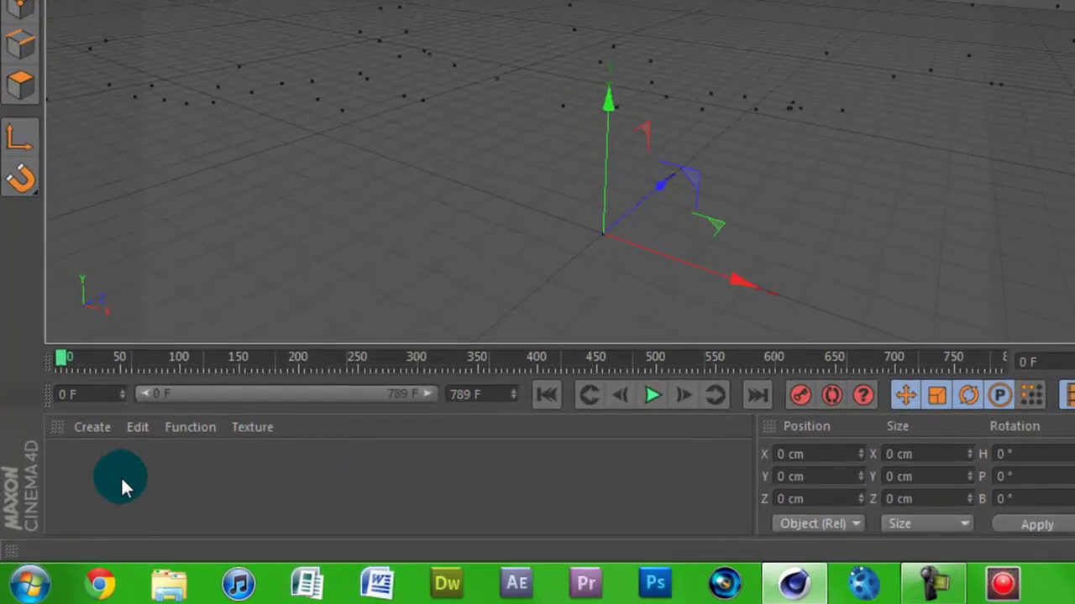
pyautogui.click(89, 435)
pyautogui.click(100, 250)
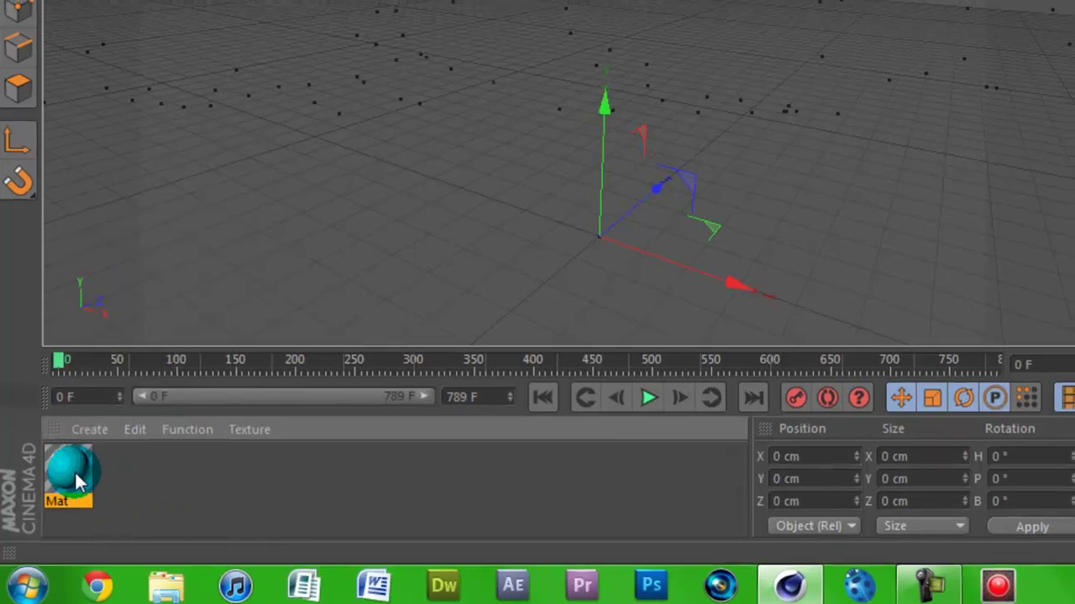
# Load Seatown - 3D Trackable_00070 from the seatown seq folder as the new material's color texture, without copying it to the project location.
pyautogui.doubleClick(79, 470)
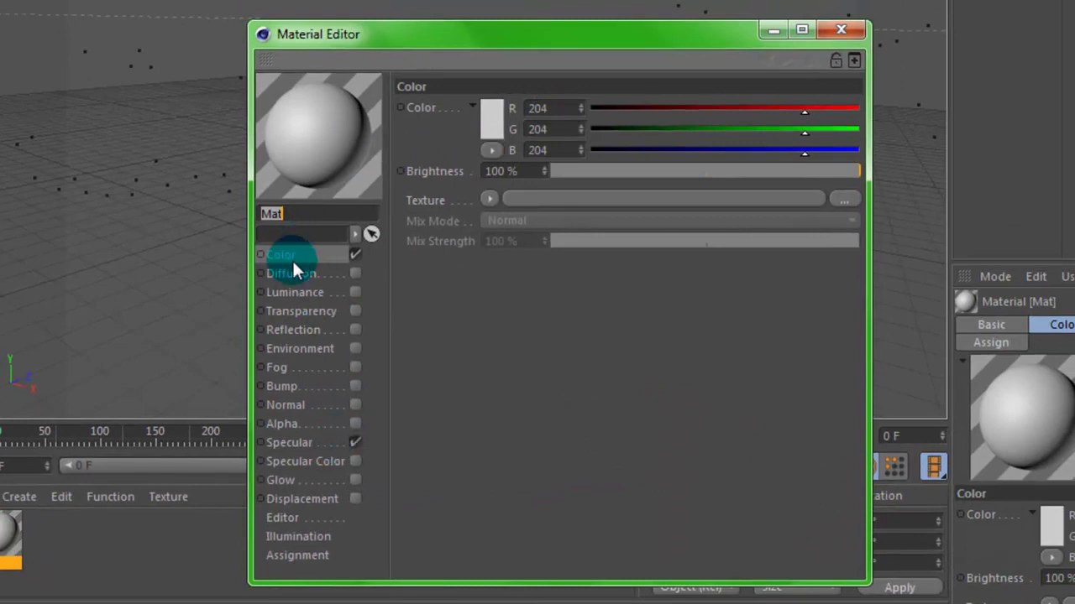
pyautogui.click(488, 200)
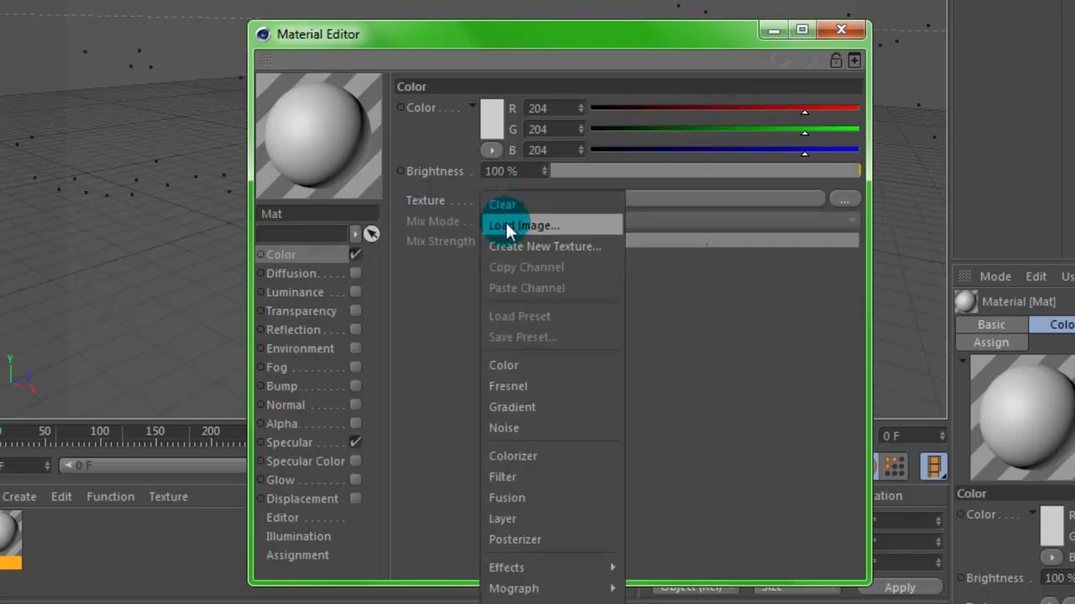
pyautogui.click(507, 227)
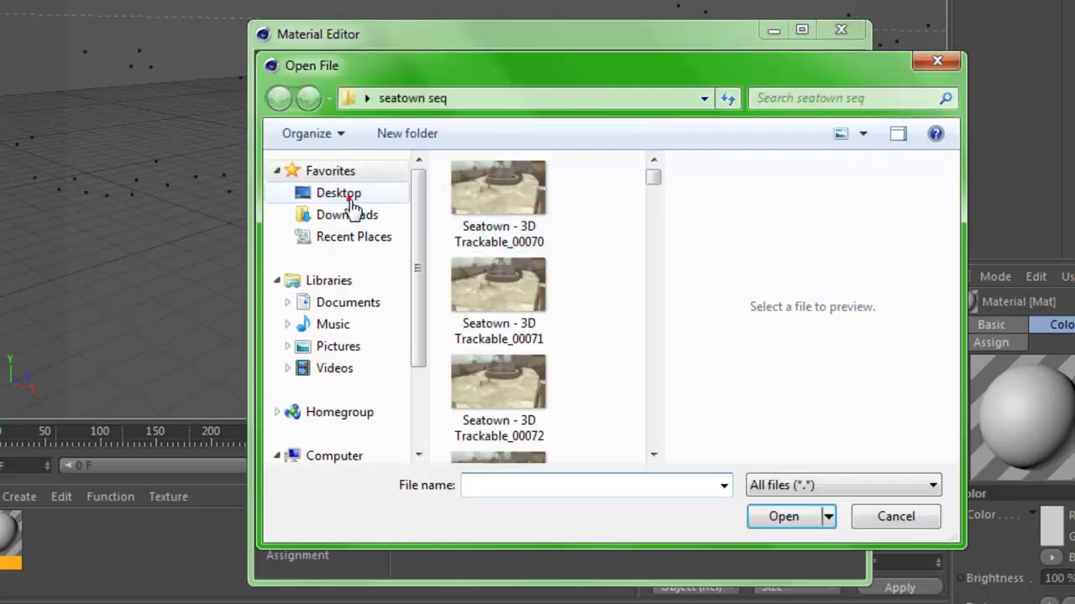
pyautogui.click(351, 206)
pyautogui.moveTo(643, 282); pyautogui.dragTo(647, 348)
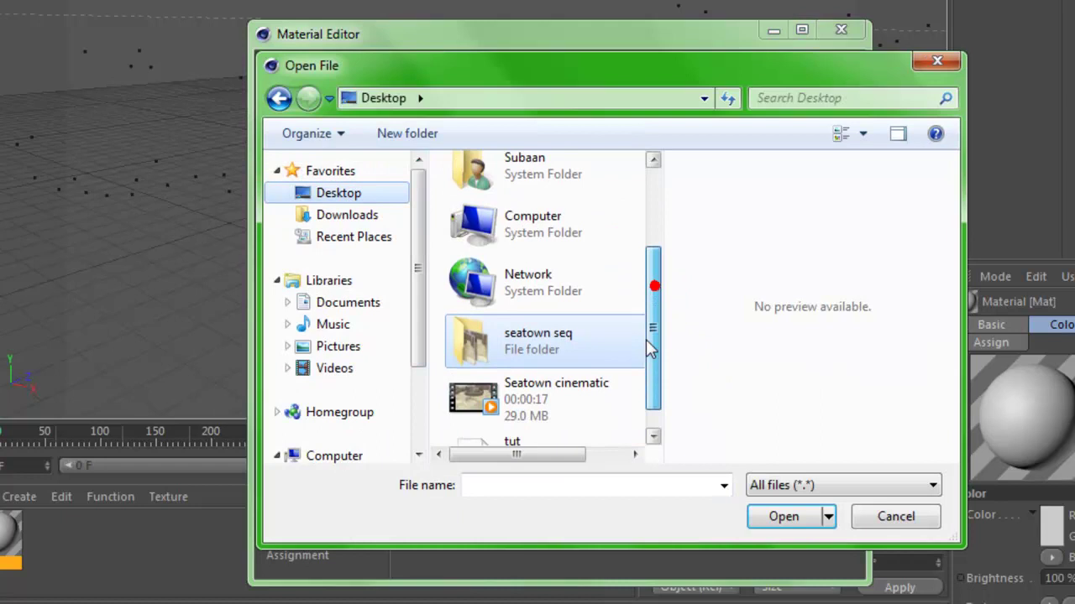
pyautogui.doubleClick(518, 325)
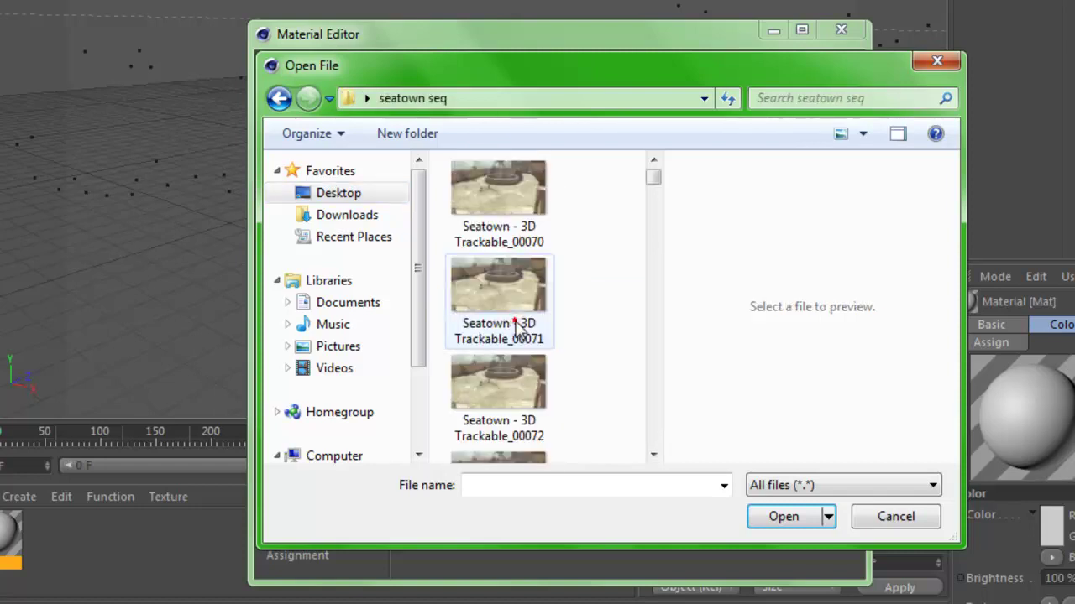
pyautogui.click(532, 181)
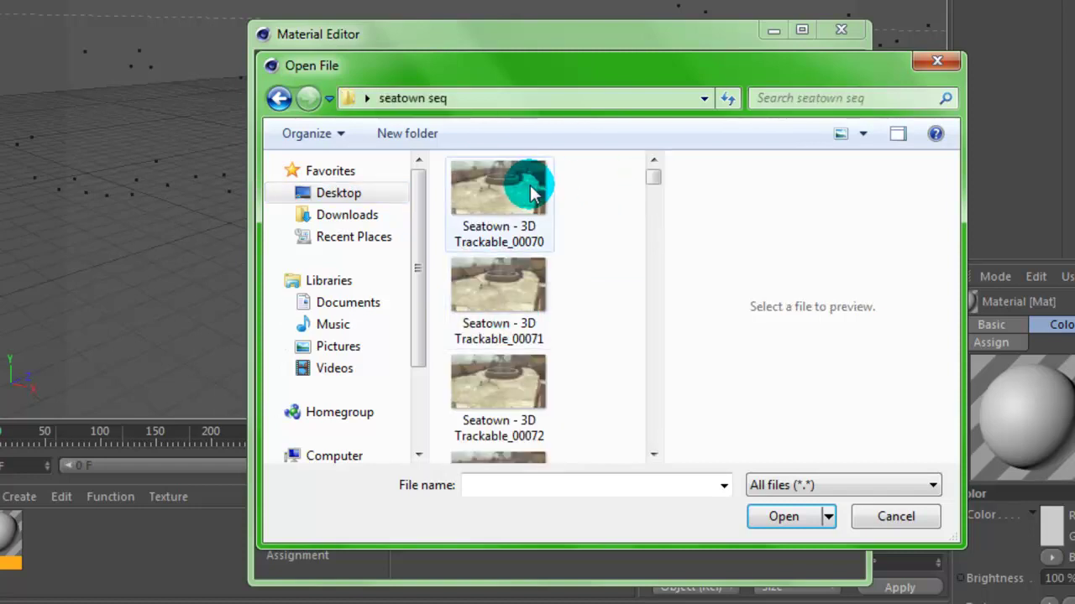
pyautogui.click(769, 517)
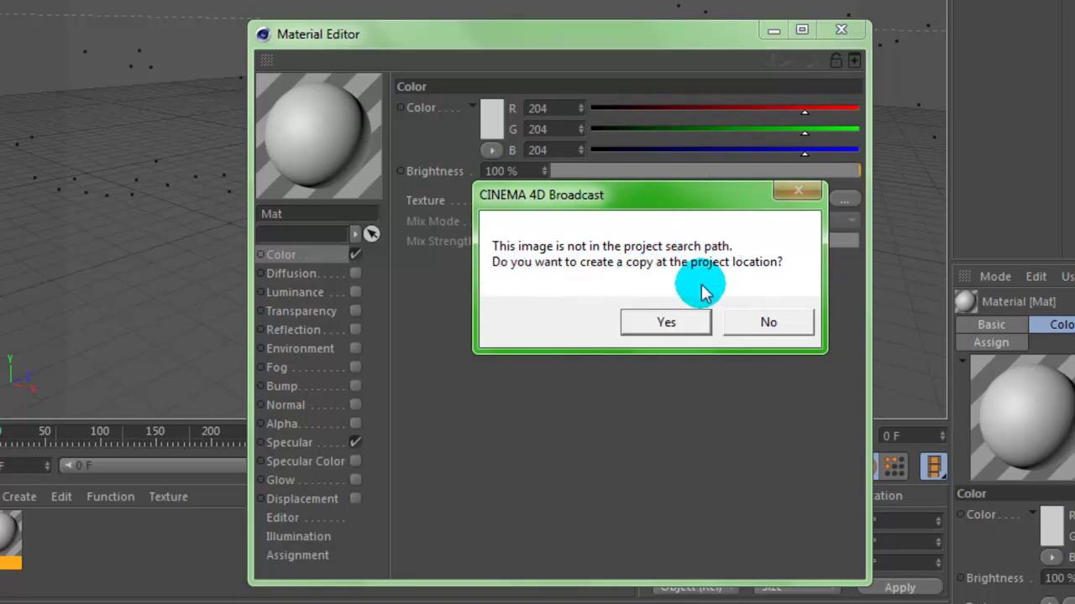
pyautogui.click(754, 319)
pyautogui.click(535, 379)
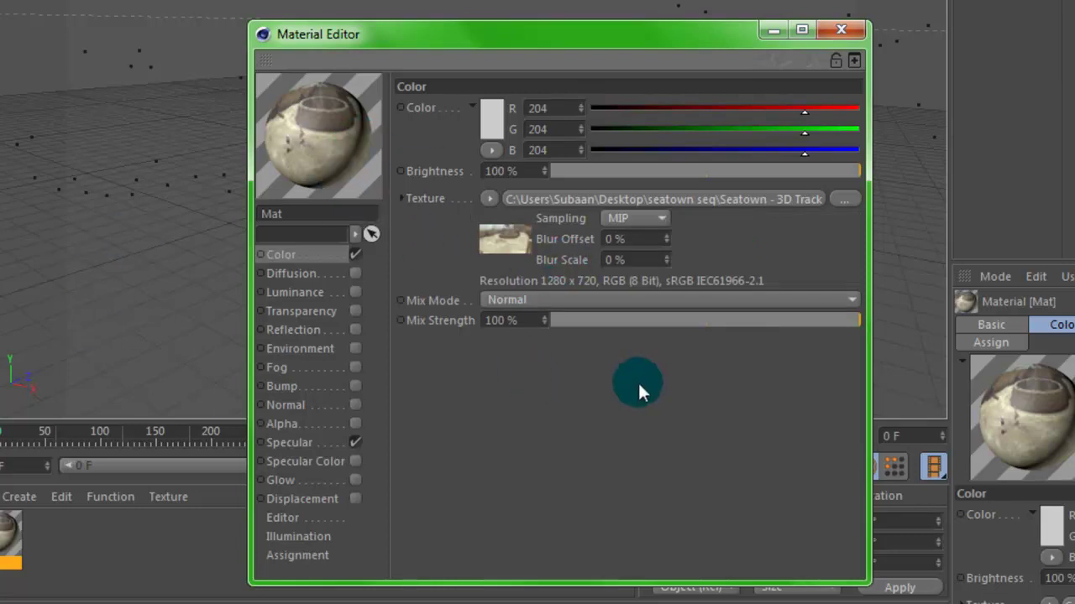
# Calculate the color texture's animation frame range with a movie frame rate of 60 and close the material's settings.
pyautogui.click(492, 244)
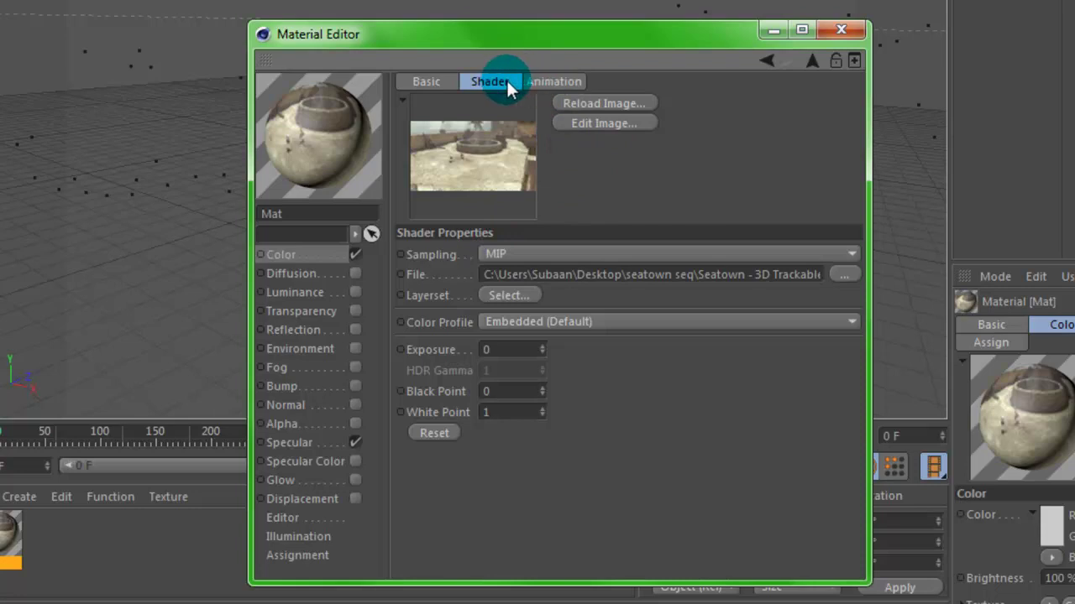
pyautogui.click(549, 81)
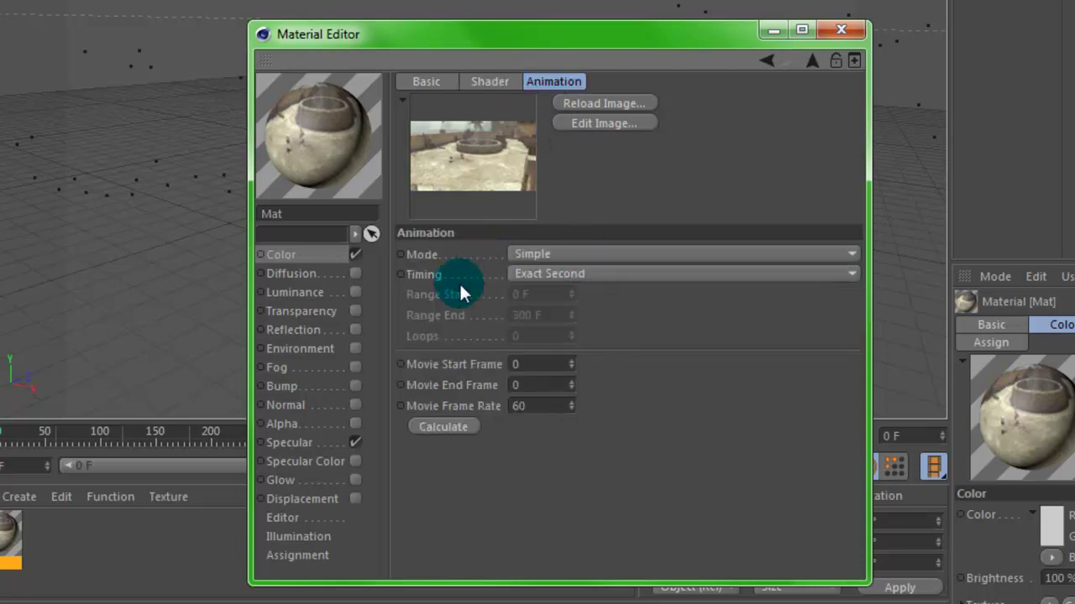
pyautogui.doubleClick(529, 405)
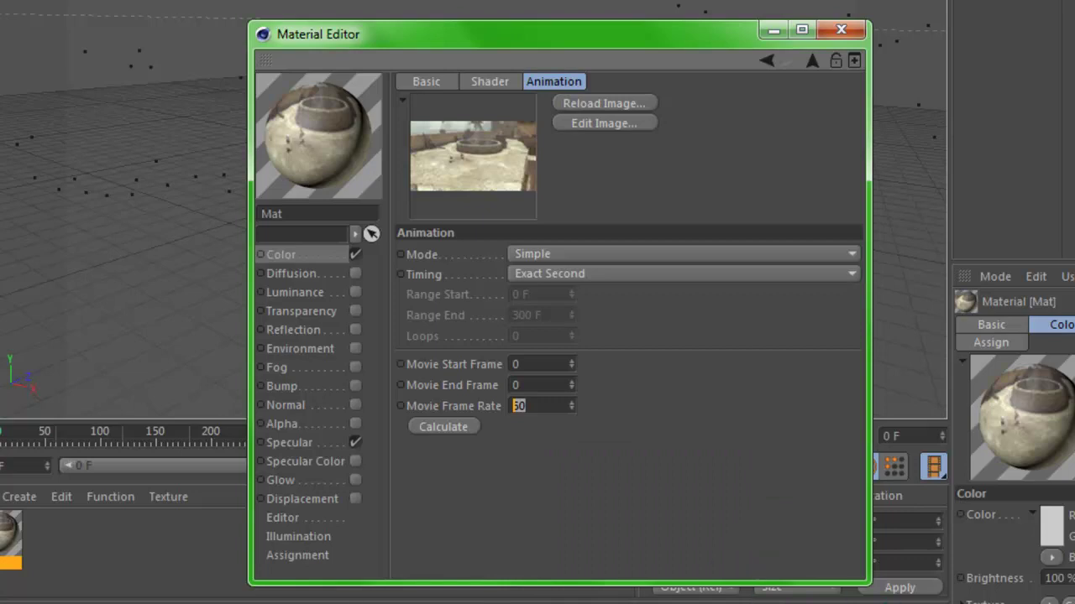
pyautogui.click(533, 407)
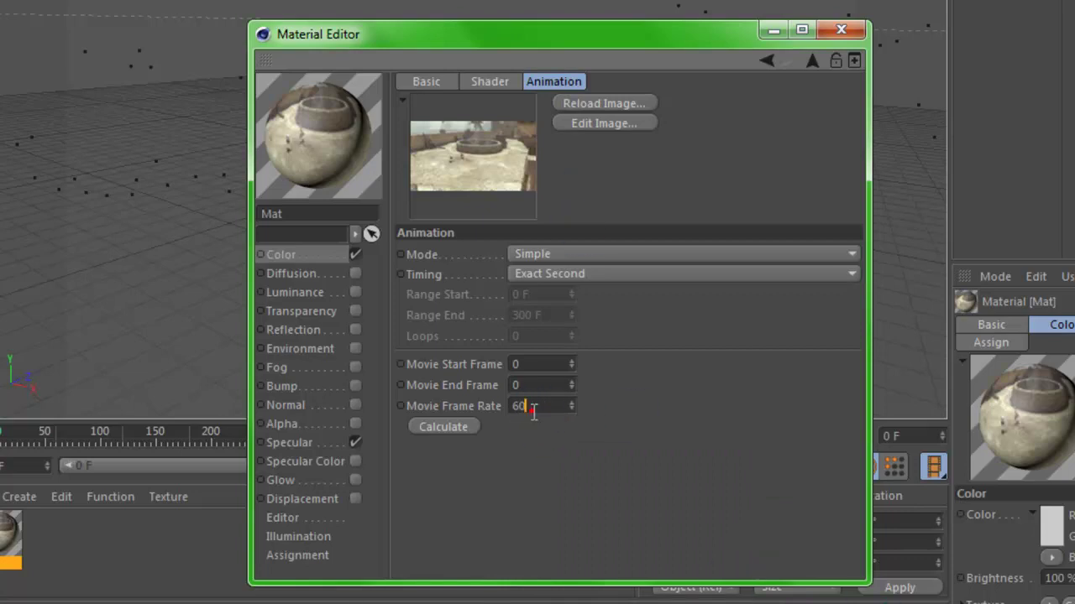
pyautogui.click(443, 427)
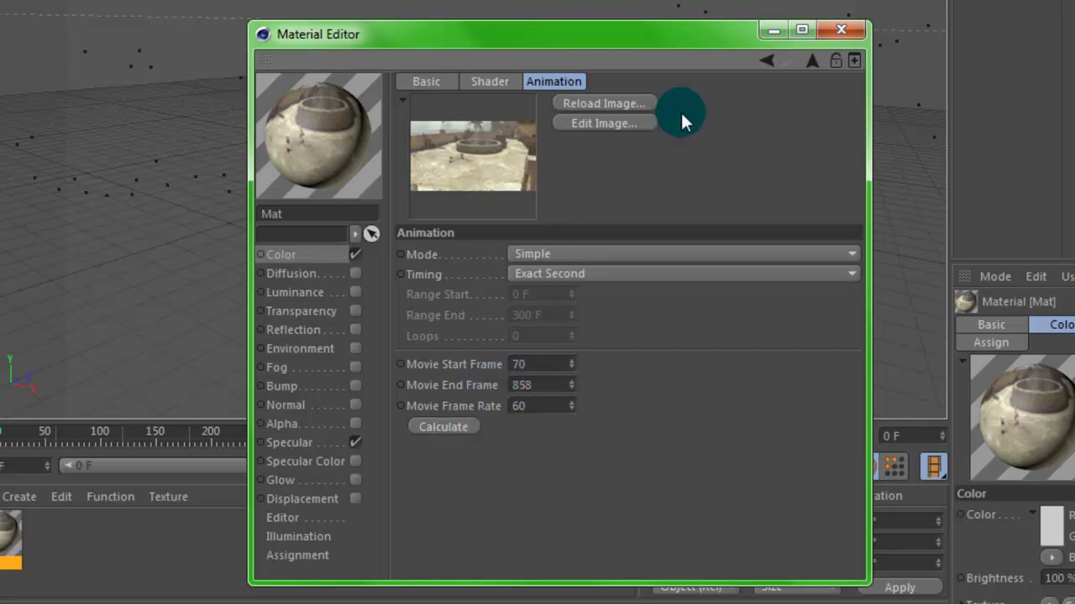
pyautogui.click(826, 30)
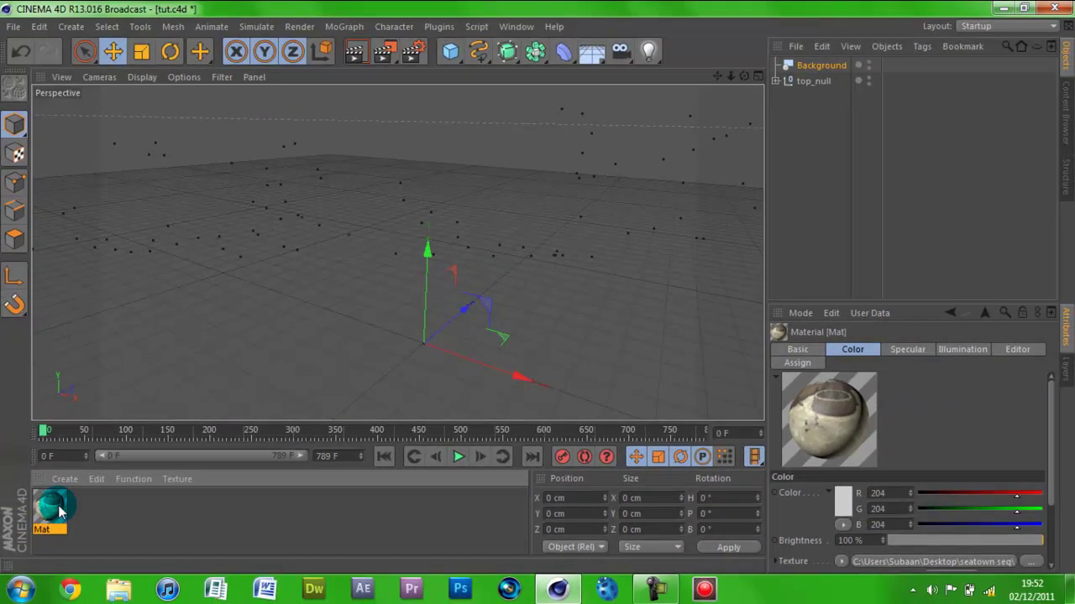
# Apply the Mat material to the Background object and scrub the timeline to check the footage against the camera motion.
pyautogui.moveTo(61, 512); pyautogui.dragTo(814, 66)
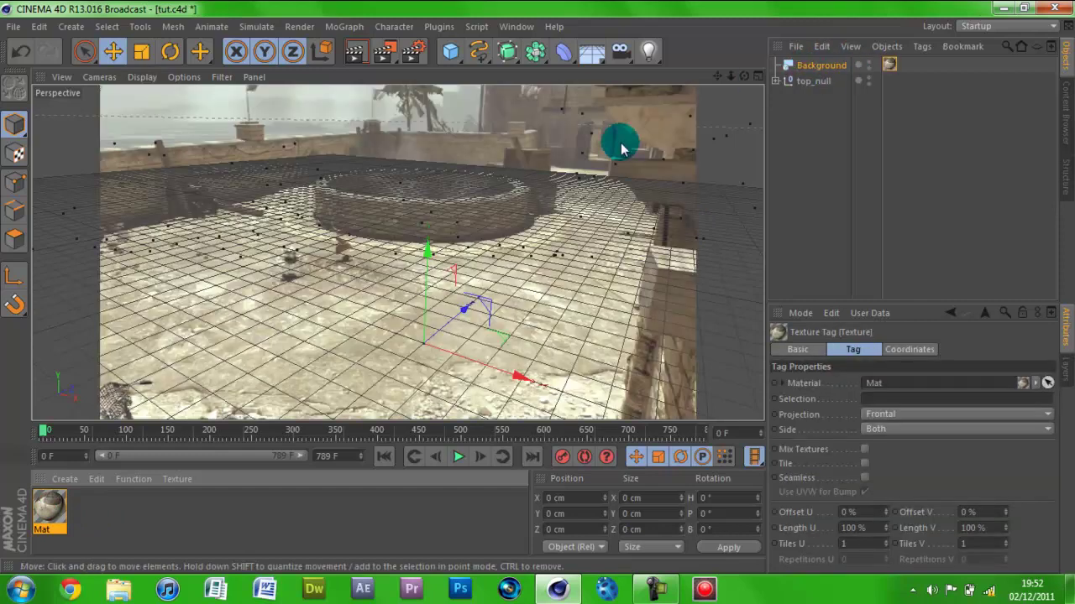
pyautogui.moveTo(42, 434); pyautogui.dragTo(73, 438)
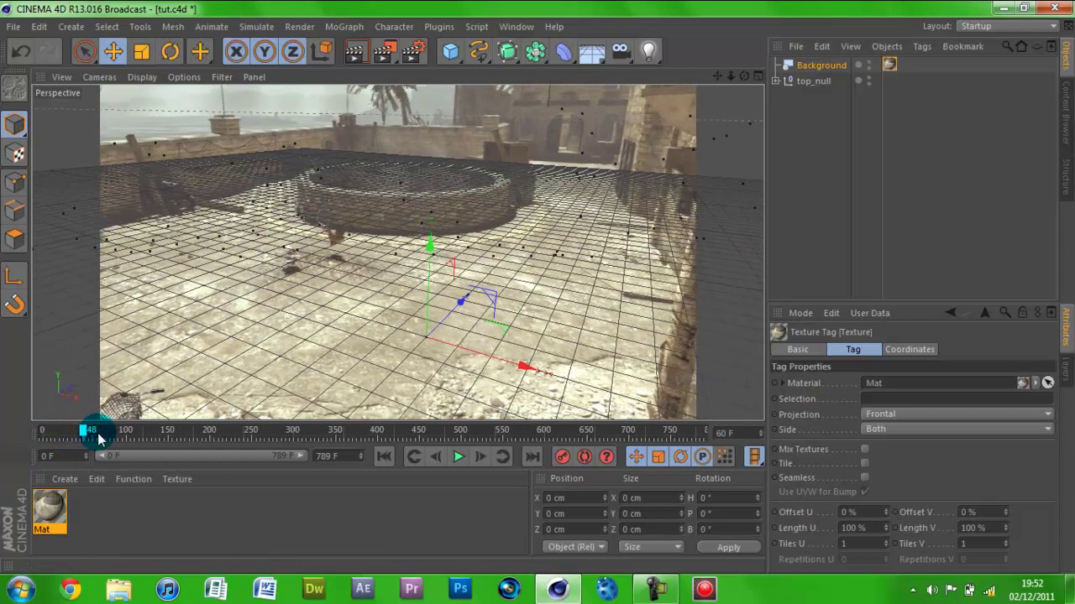
pyautogui.moveTo(154, 432); pyautogui.dragTo(24, 428)
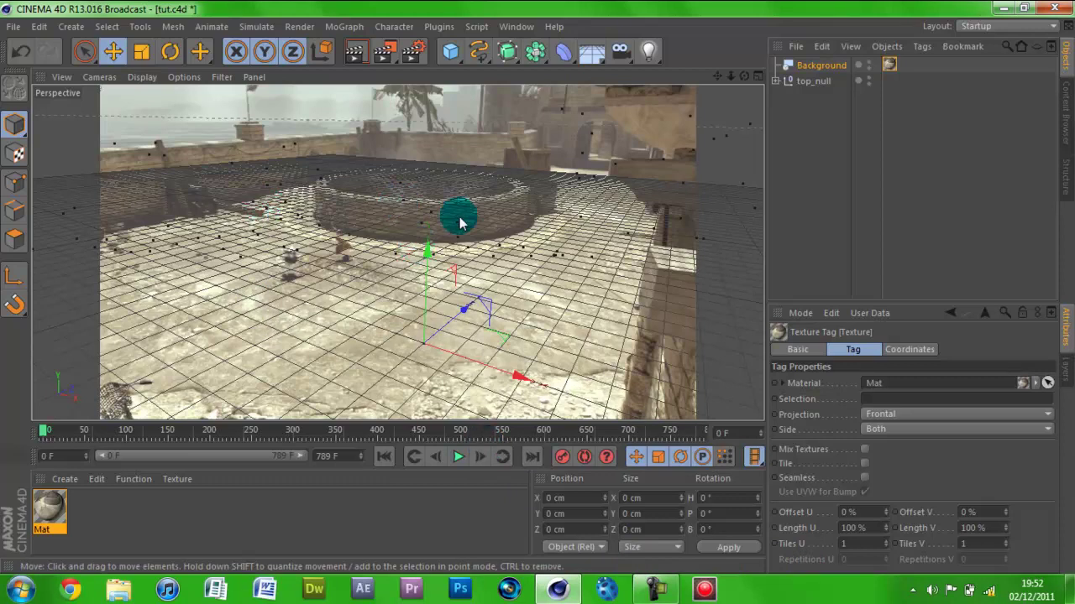
# Add a Floor object and move it along the ground plane to about X -395 cm, Z 410 cm.
pyautogui.click(592, 54)
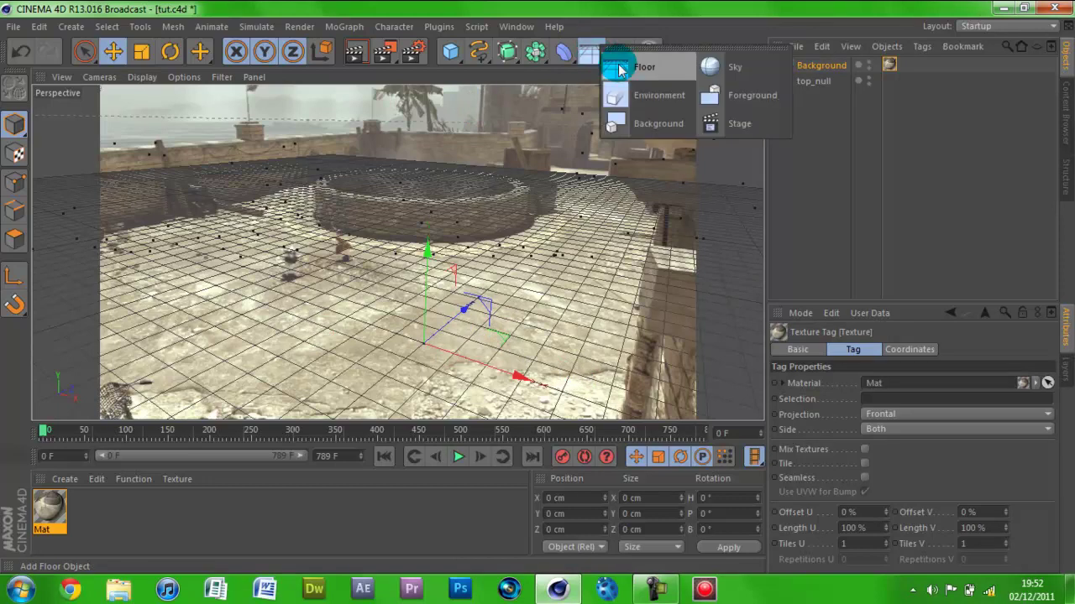
pyautogui.click(626, 67)
pyautogui.moveTo(442, 354); pyautogui.dragTo(416, 264)
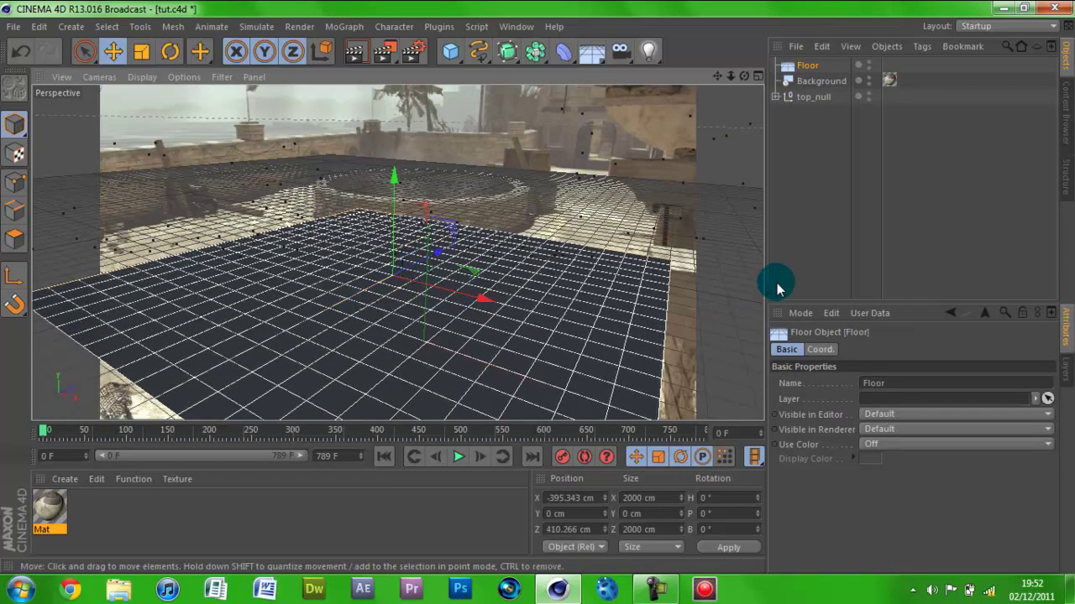
pyautogui.click(933, 154)
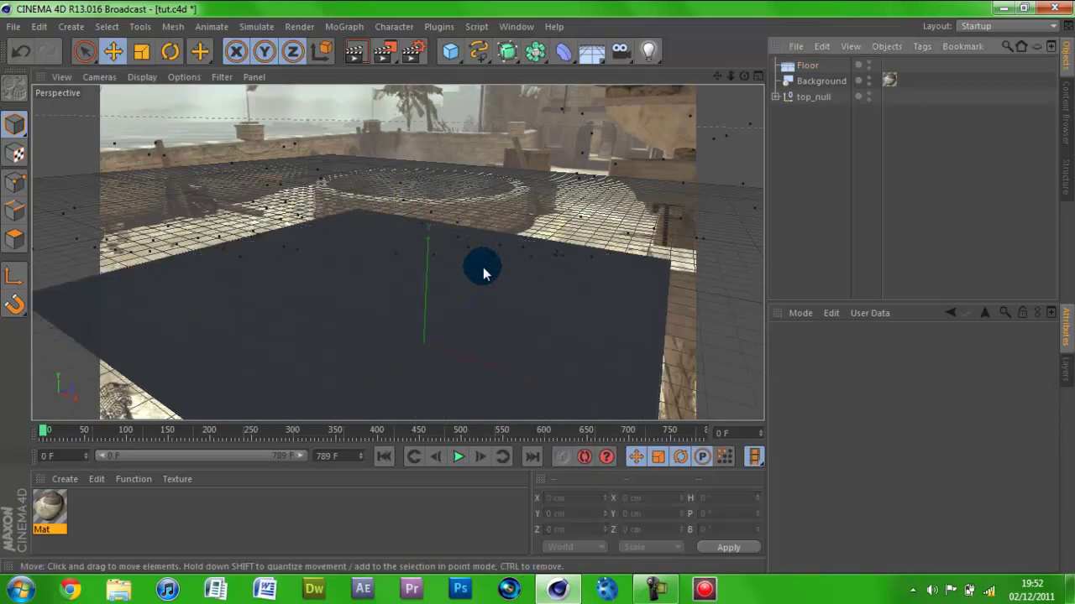
# Render a preview of the perspective view with the untextured floor.
pyautogui.click(165, 517)
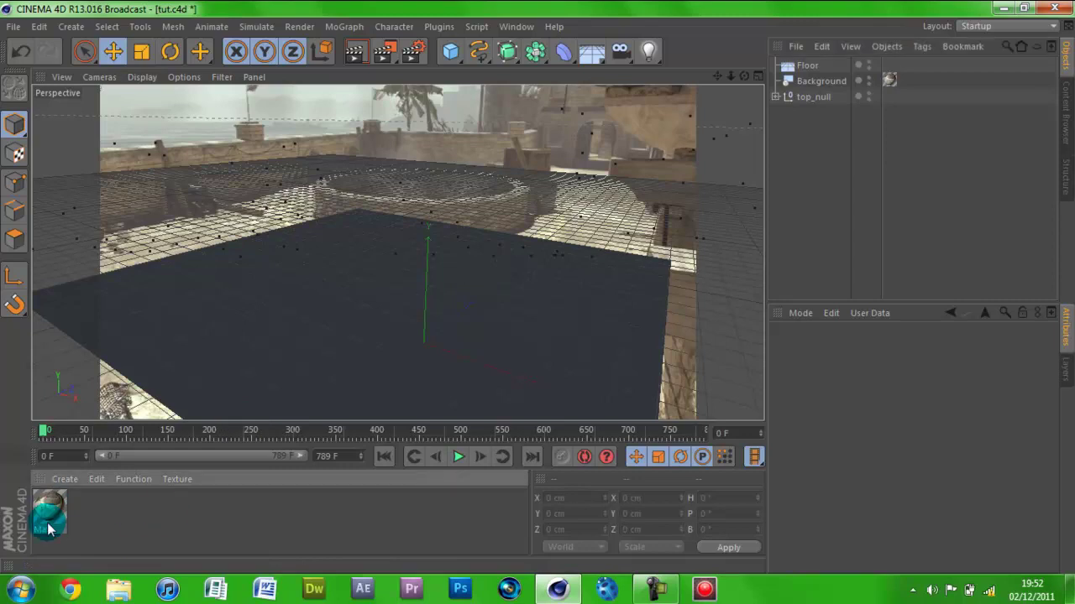
pyautogui.moveTo(110, 523); pyautogui.dragTo(48, 514)
pyautogui.click(355, 51)
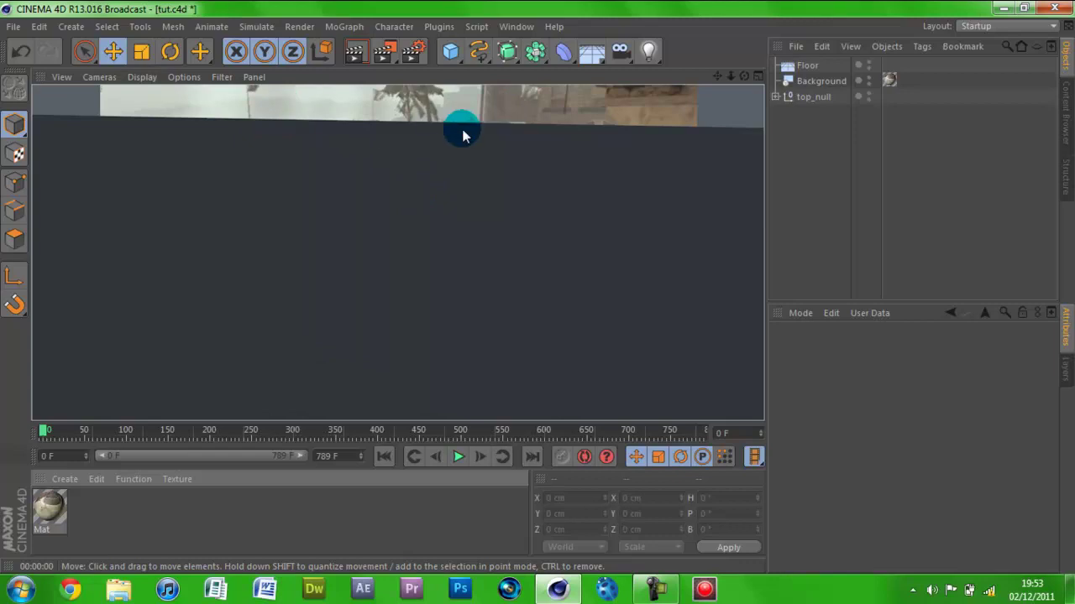
pyautogui.click(122, 501)
# Apply the Mat material to the Floor object and set its texture projection to Frontal.
pyautogui.moveTo(50, 512); pyautogui.dragTo(814, 66)
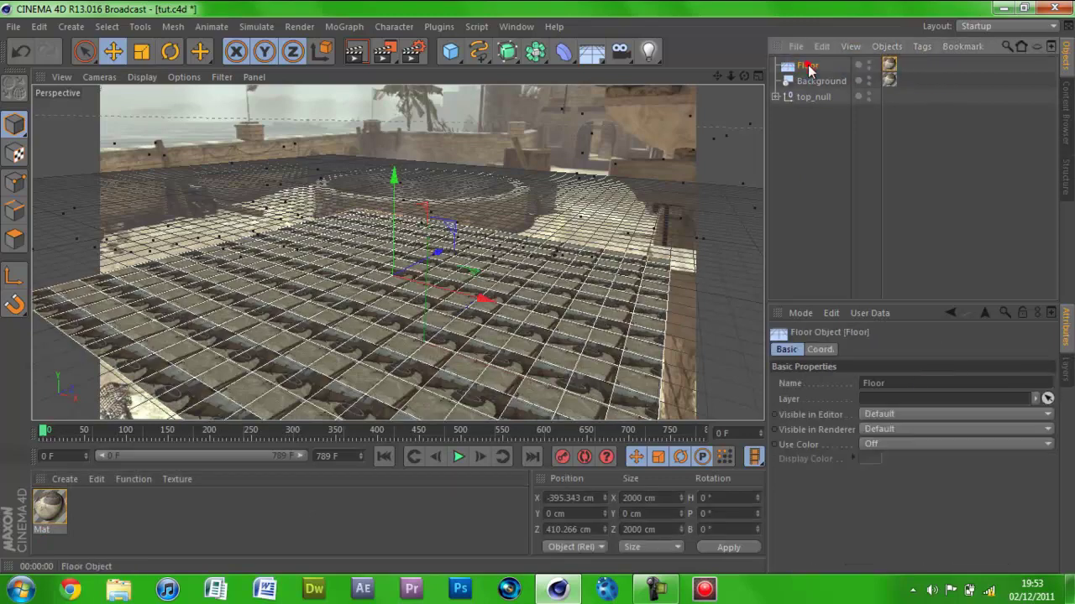
pyautogui.click(889, 65)
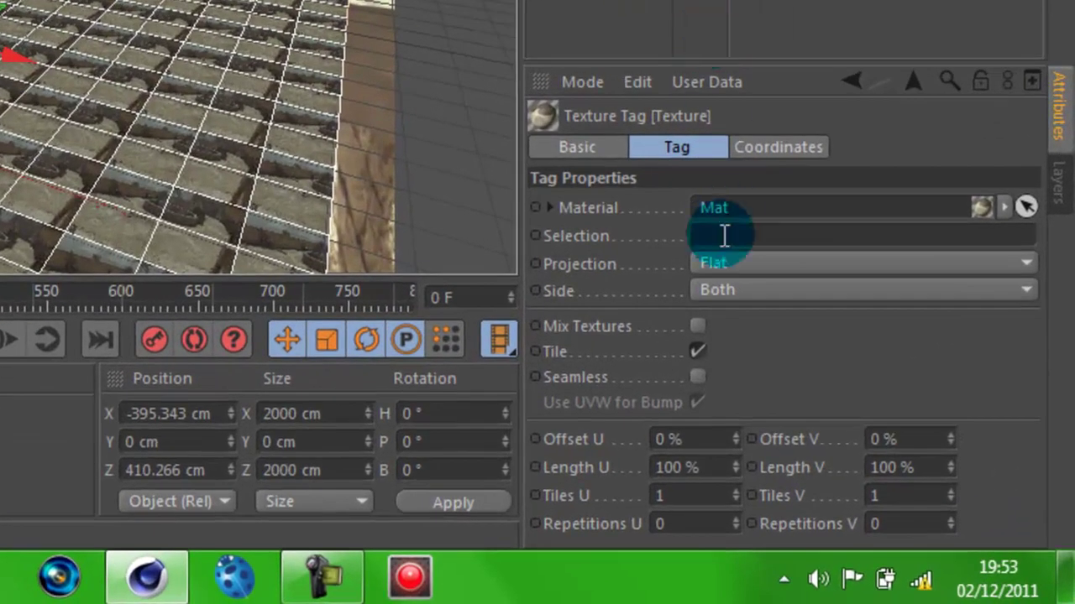
pyautogui.click(735, 263)
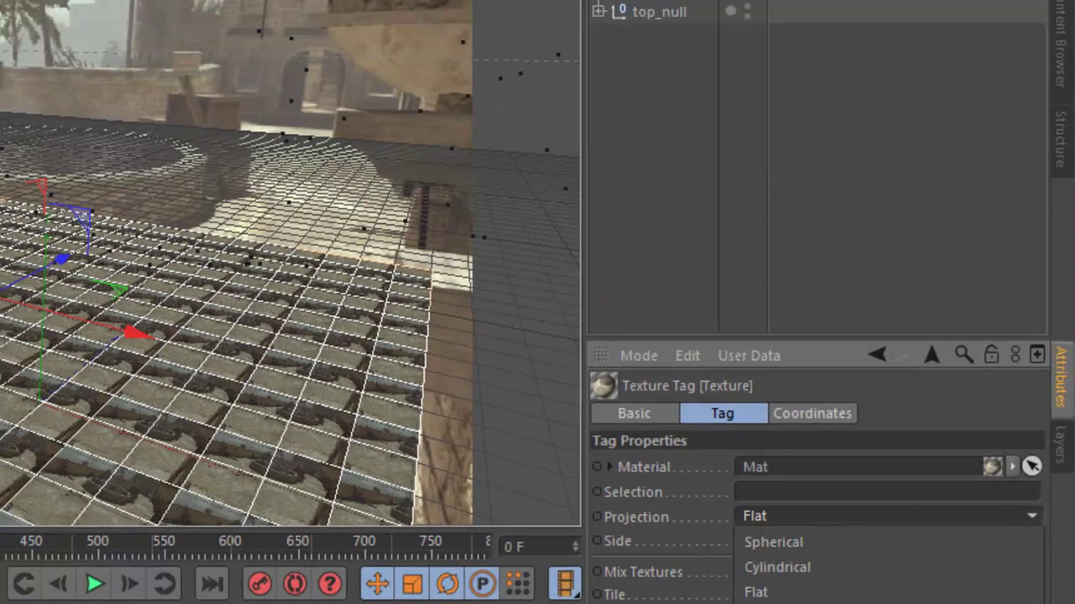
pyautogui.click(741, 413)
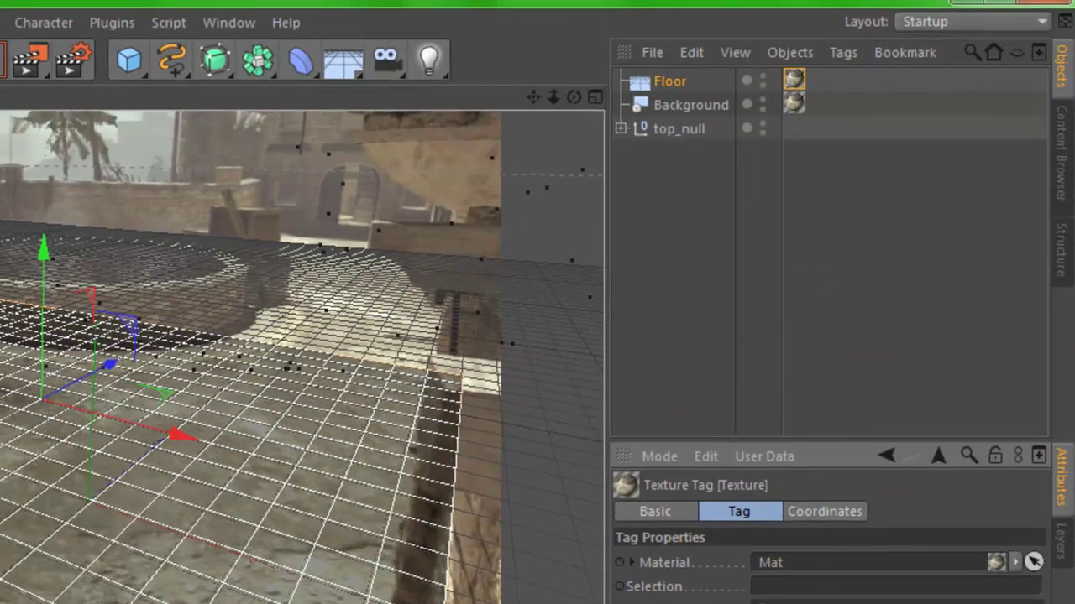
# Add a Compositing tag to the Floor, disable Self Shadowing, enable Compositing Background, and render a preview of the view.
pyautogui.rightClick(669, 80)
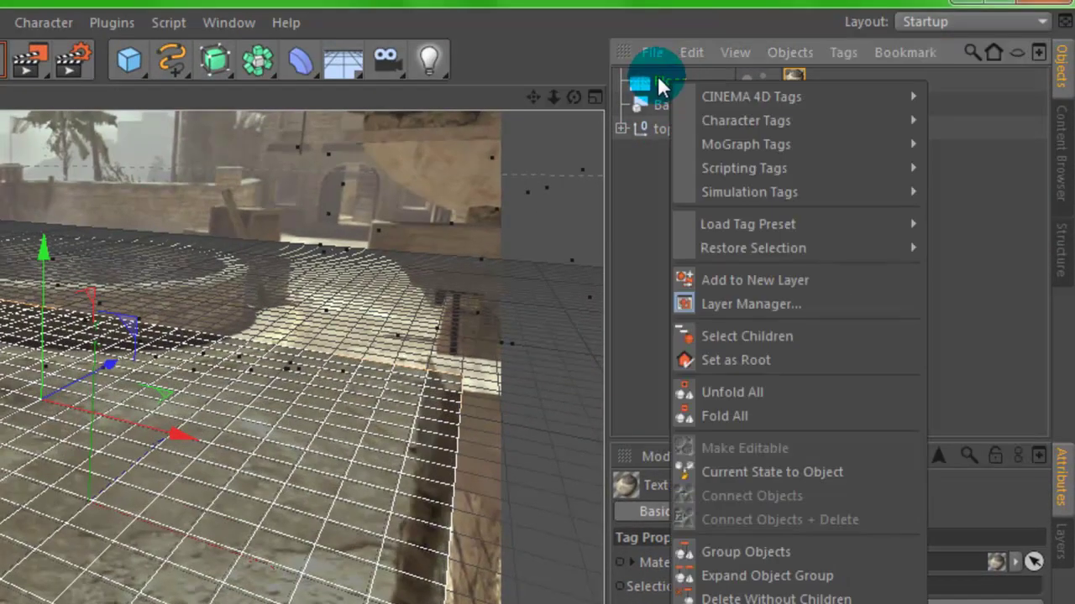
pyautogui.moveTo(705, 103)
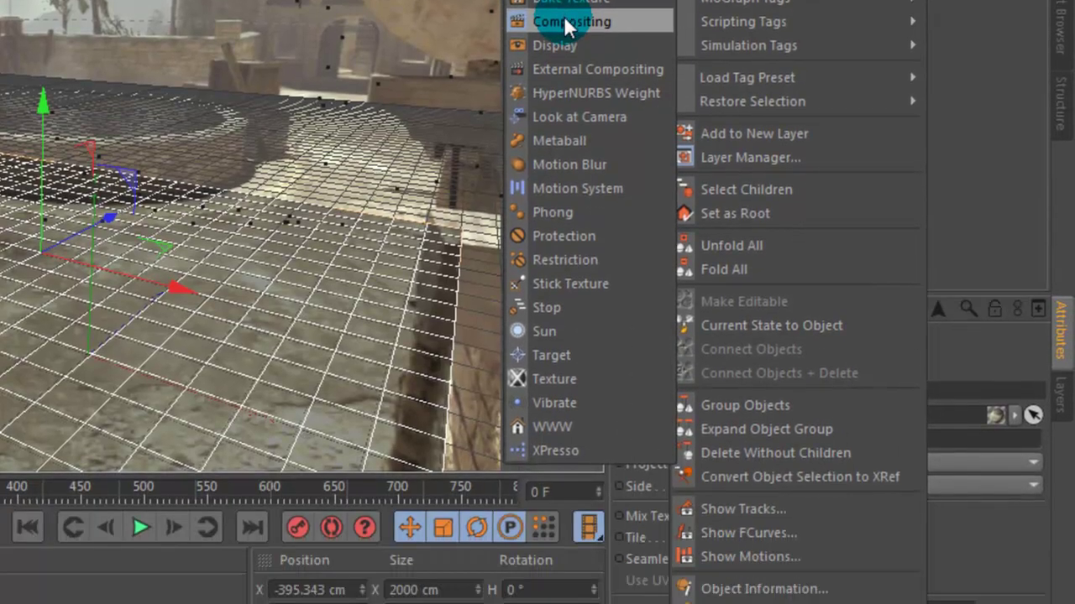
pyautogui.click(571, 169)
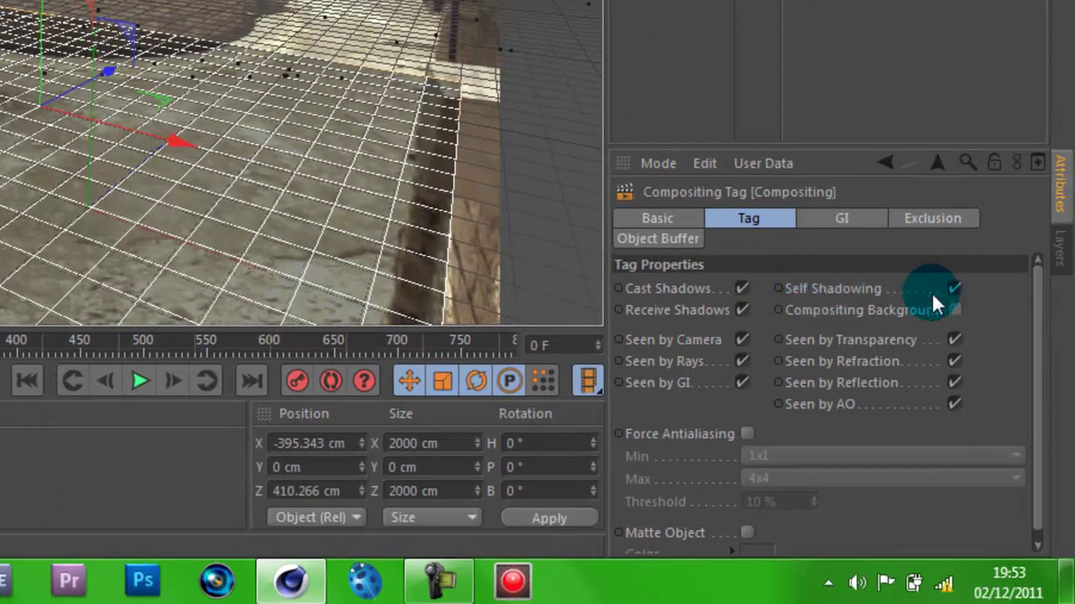
pyautogui.click(956, 288)
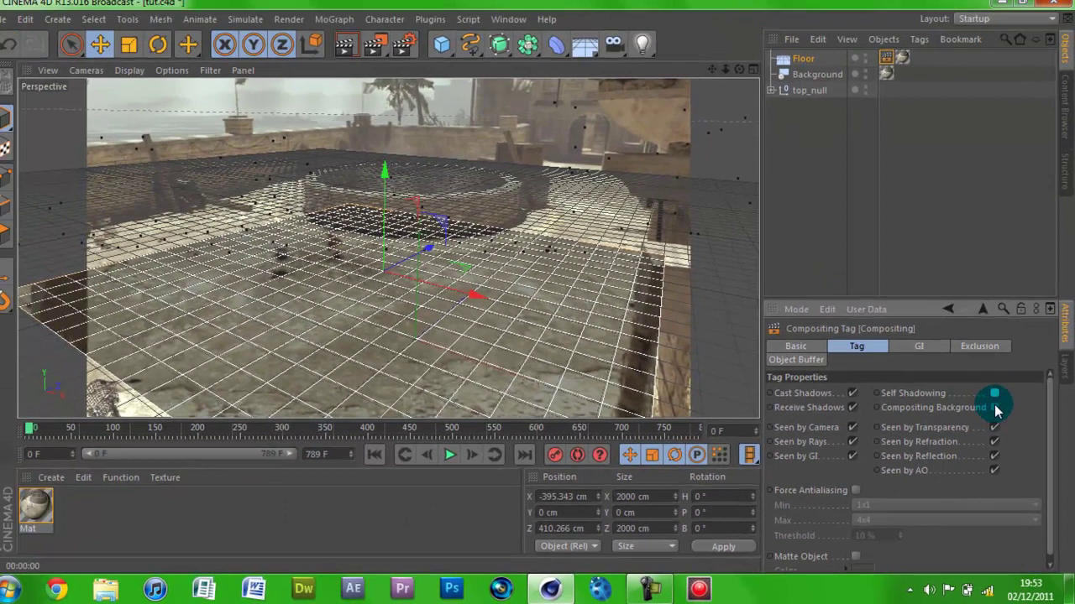
pyautogui.click(958, 320)
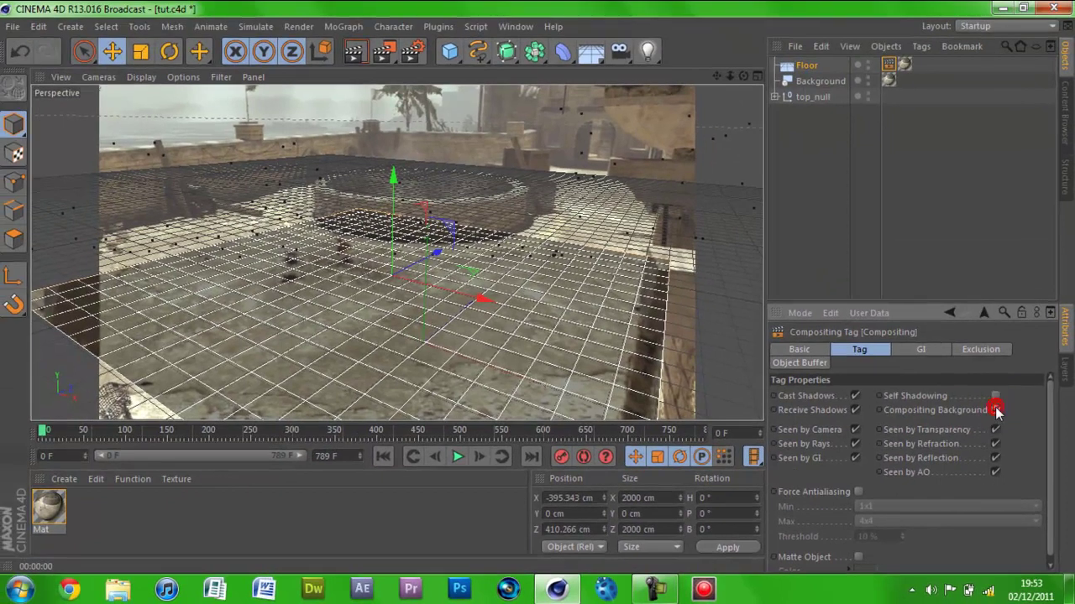
pyautogui.click(353, 52)
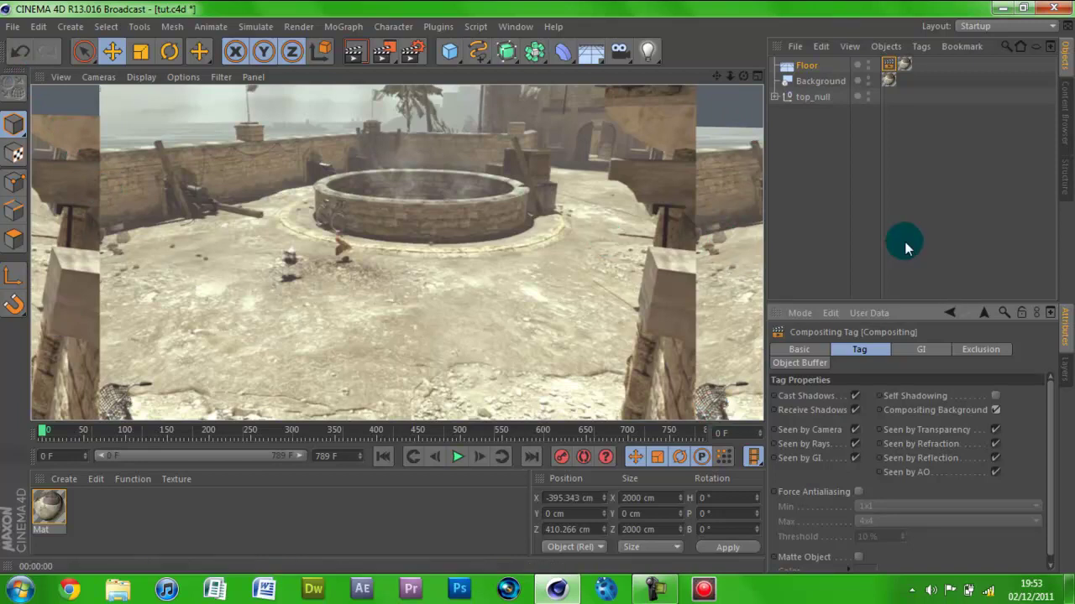
pyautogui.click(753, 193)
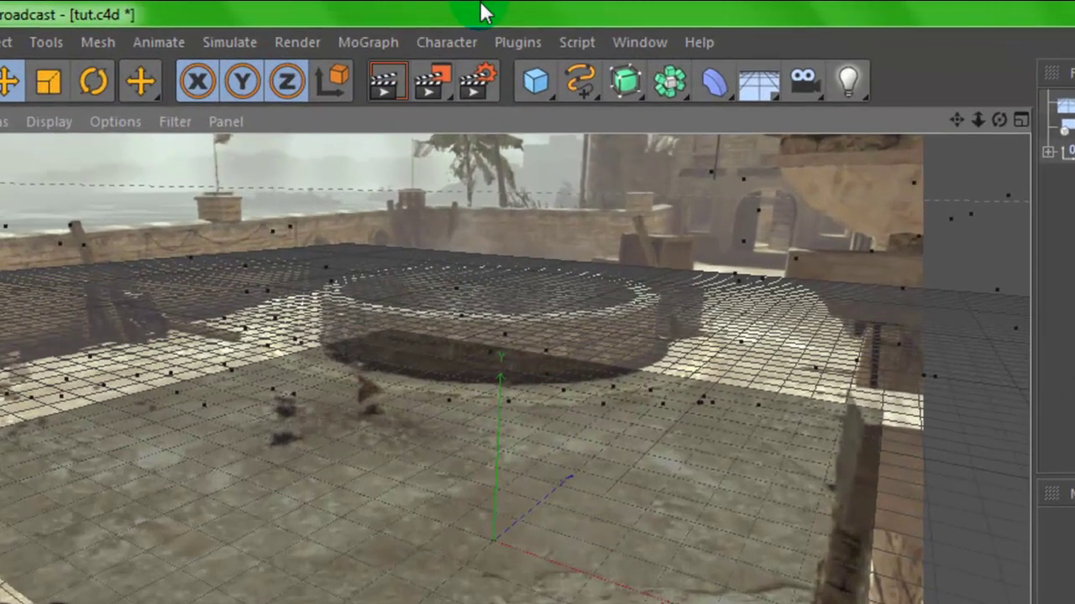
# Add a MoText object and set its text to "subzikid".
pyautogui.click(375, 42)
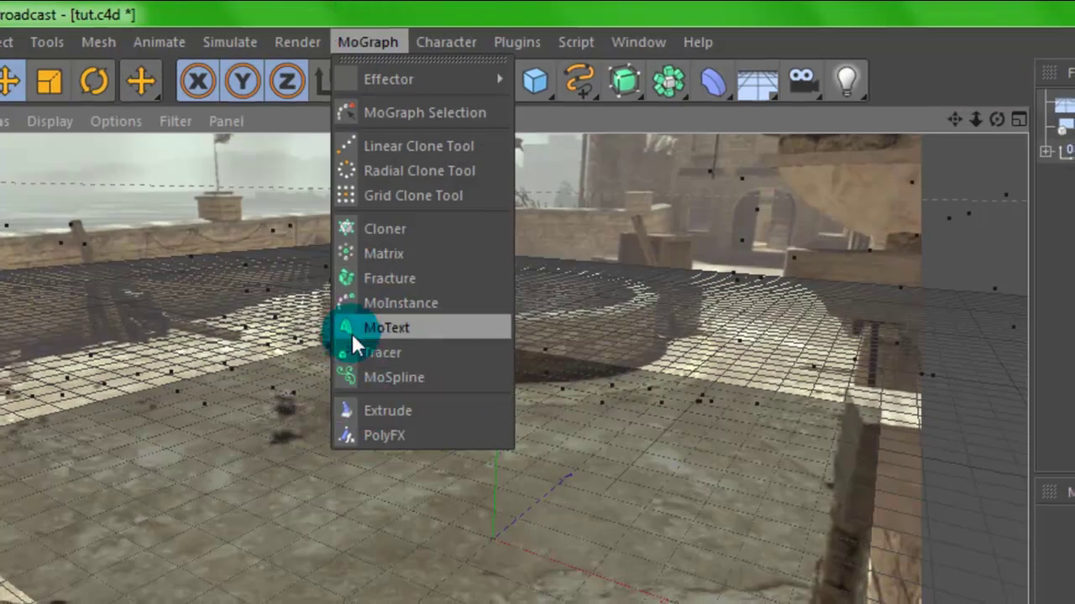
pyautogui.click(374, 329)
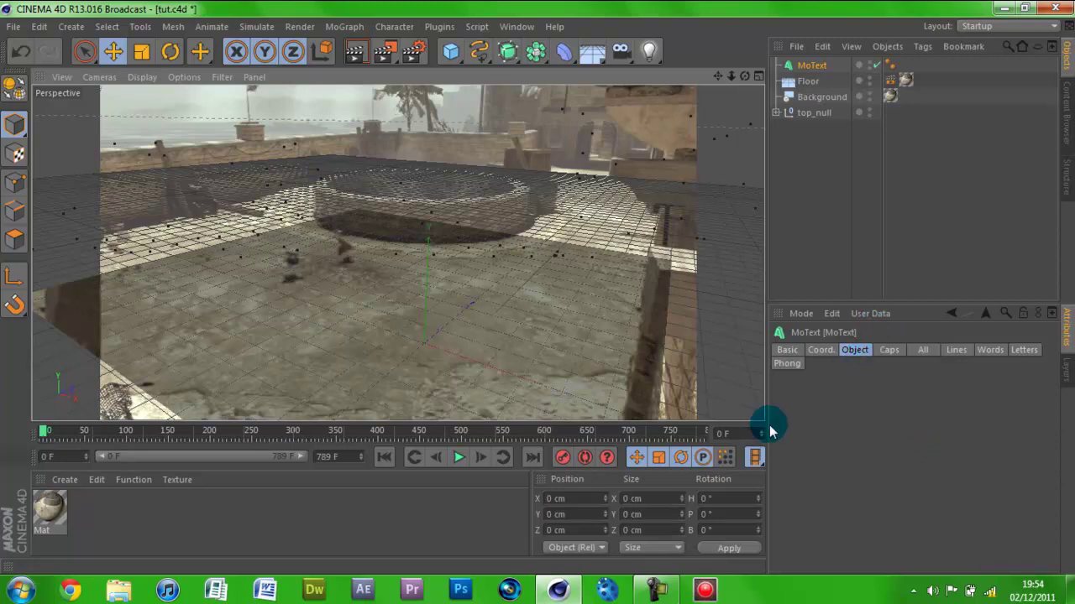
pyautogui.click(854, 351)
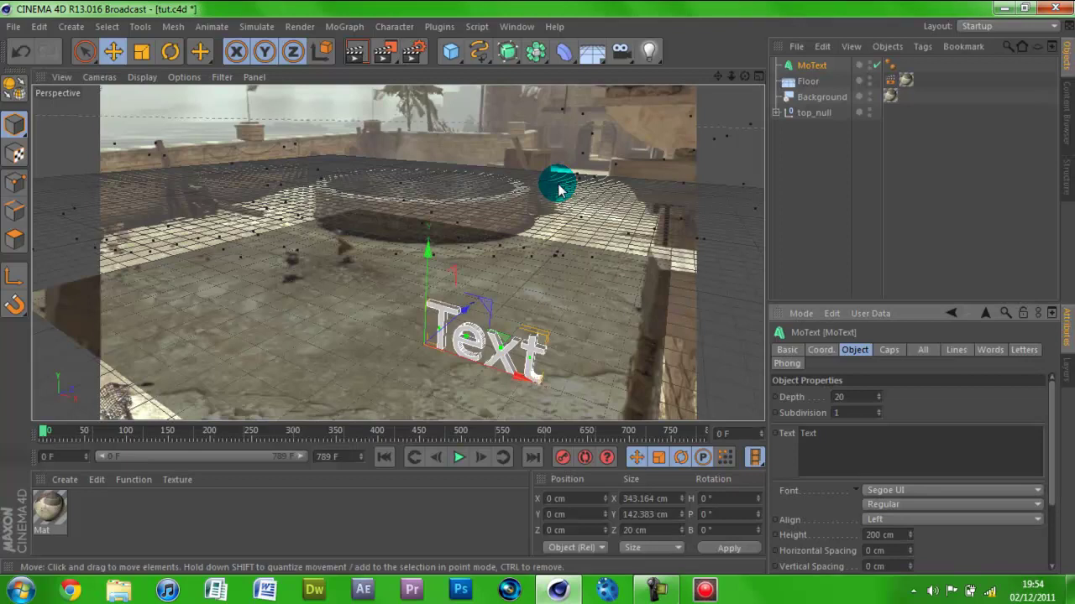
pyautogui.doubleClick(845, 448)
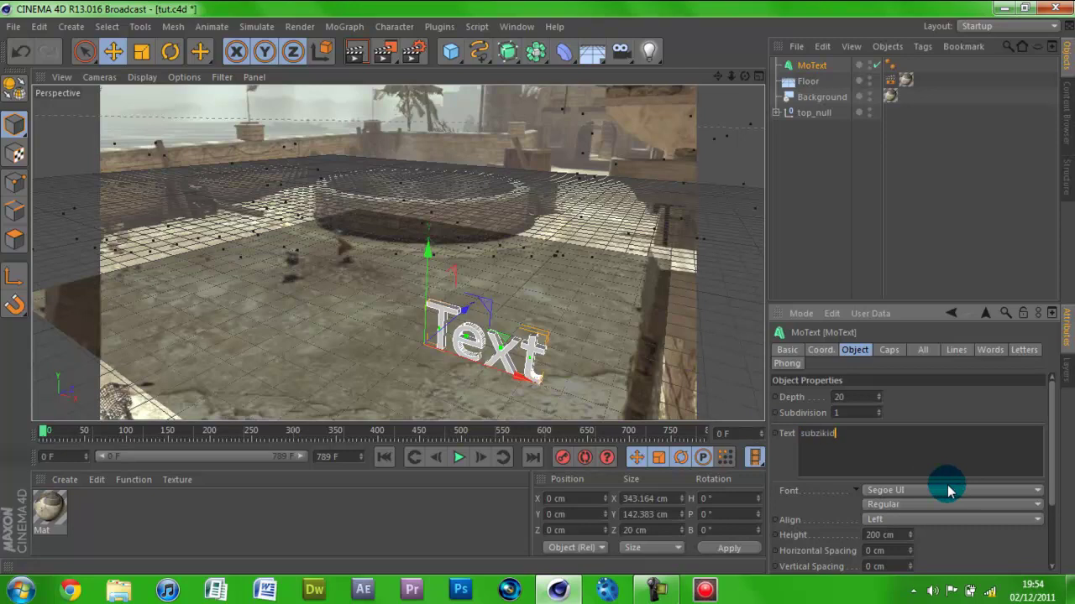
pyautogui.click(943, 409)
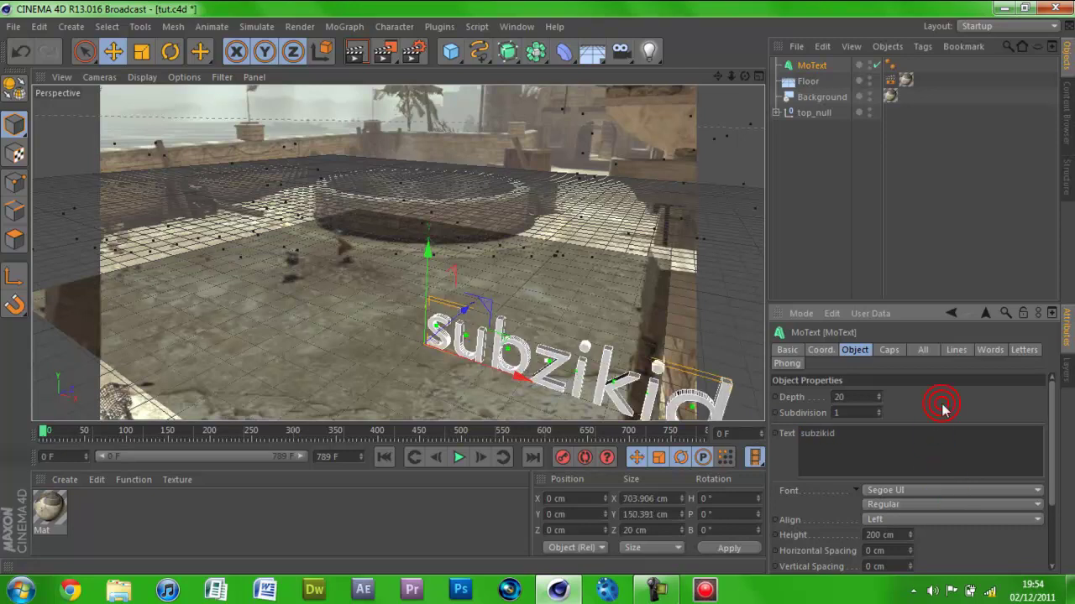
# Set the MoText font to BatmanForeverAlternate.
pyautogui.moveTo(892, 443); pyautogui.dragTo(602, 428)
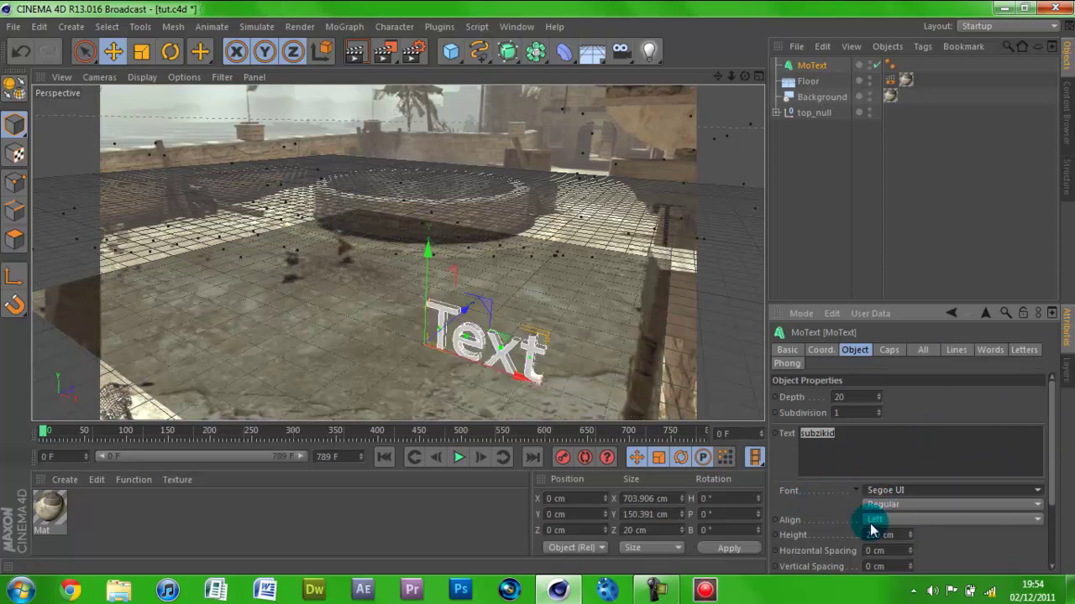
pyautogui.click(883, 494)
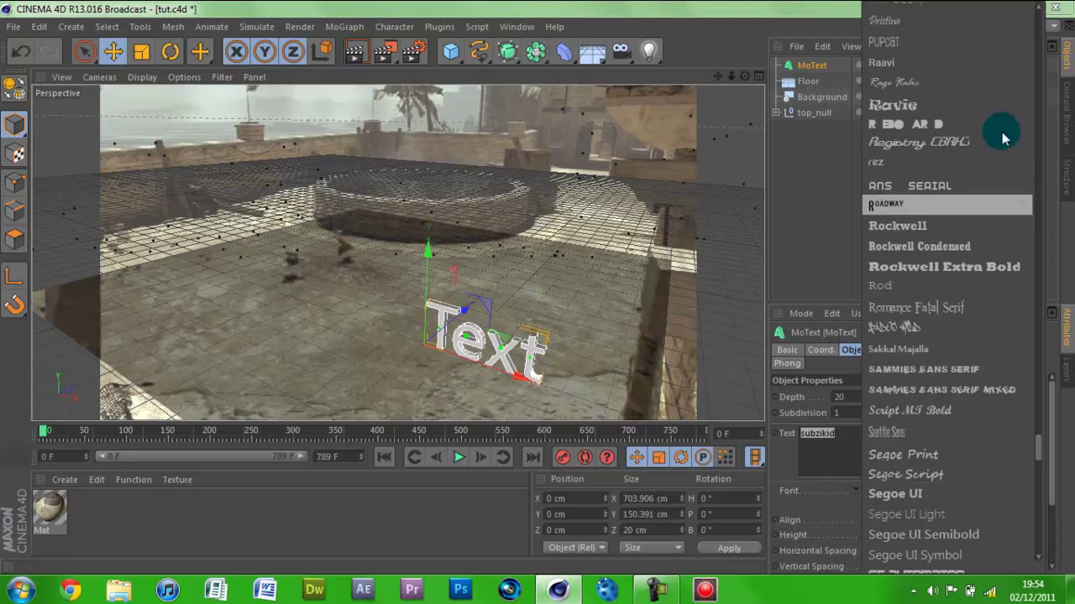
pyautogui.moveTo(1039, 449); pyautogui.dragTo(1041, 73)
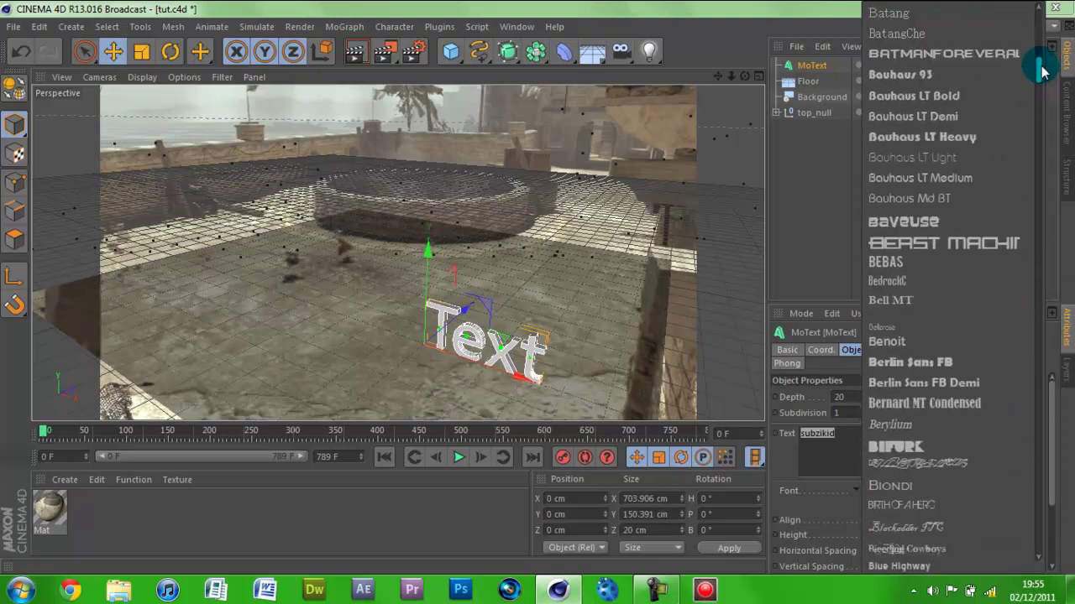
pyautogui.click(987, 55)
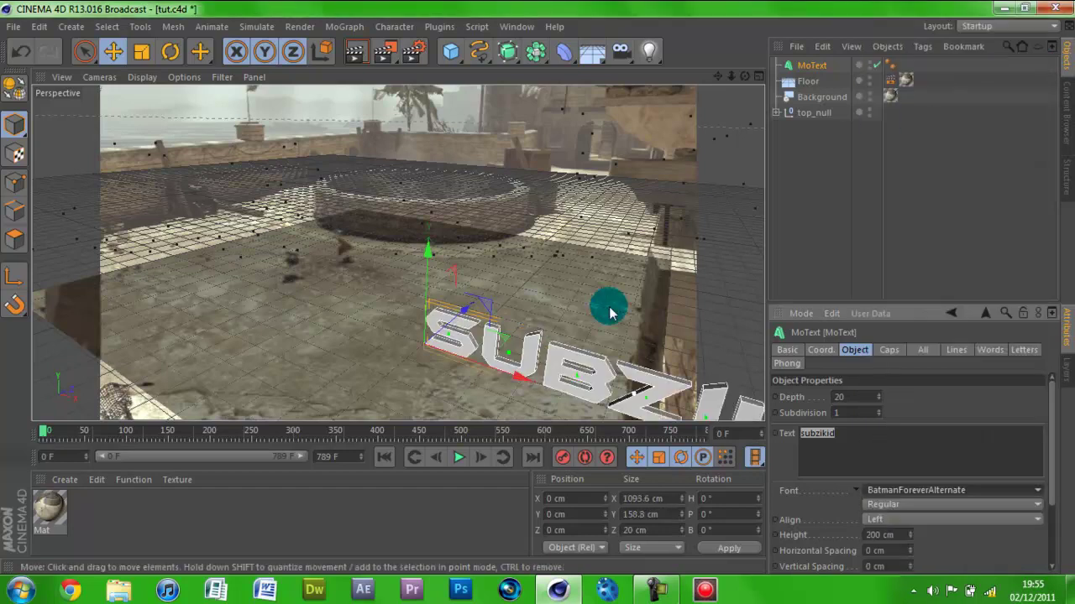
# Set the MoText depth to 80 and move the text along X to about -785 cm.
pyautogui.moveTo(485, 363); pyautogui.dragTo(274, 314)
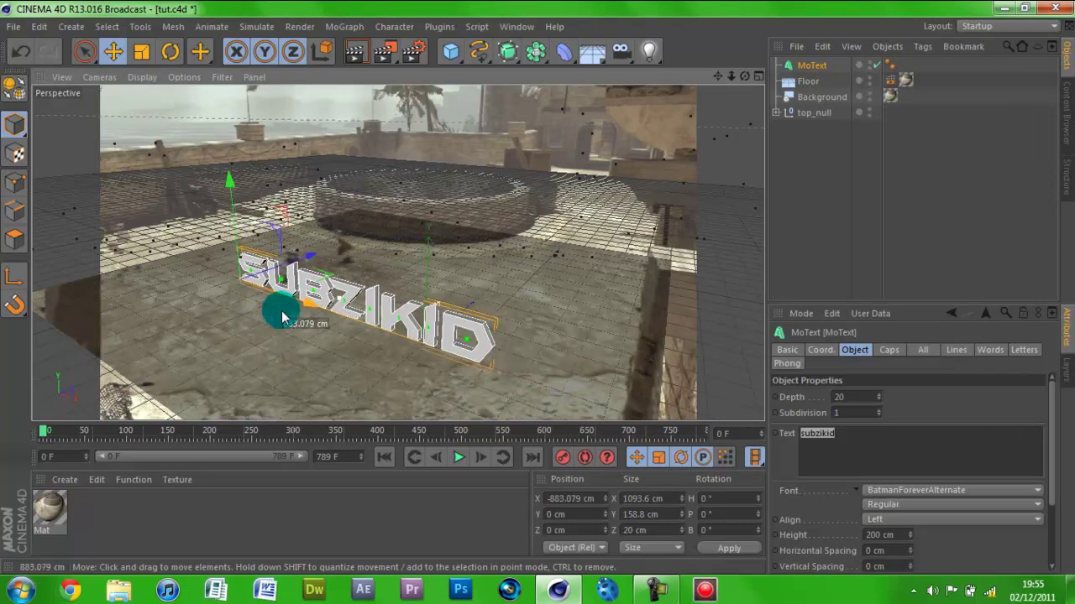
pyautogui.click(861, 397)
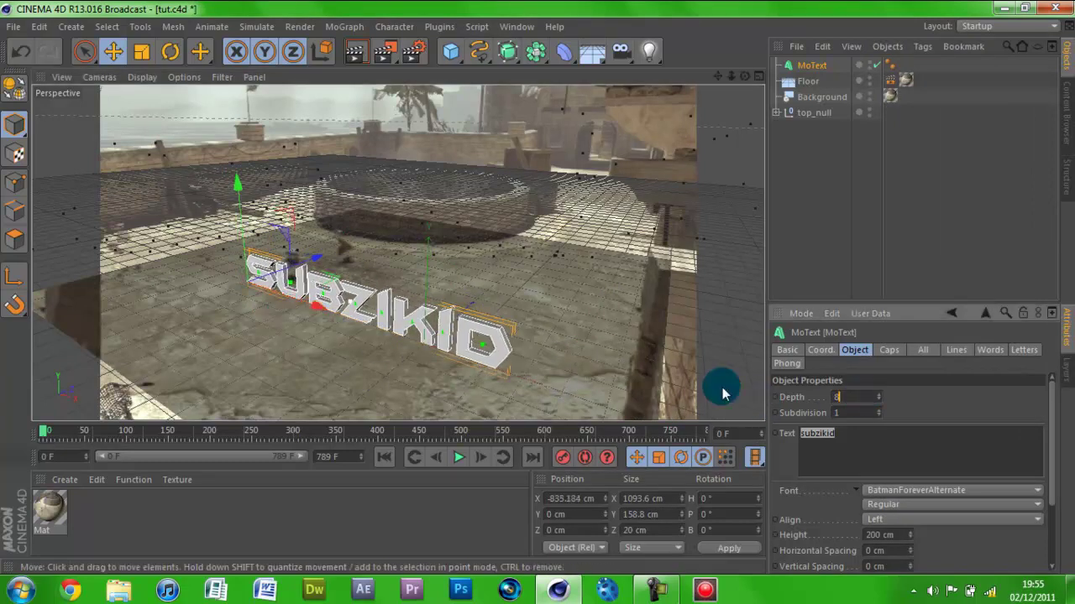
pyautogui.press('Return')
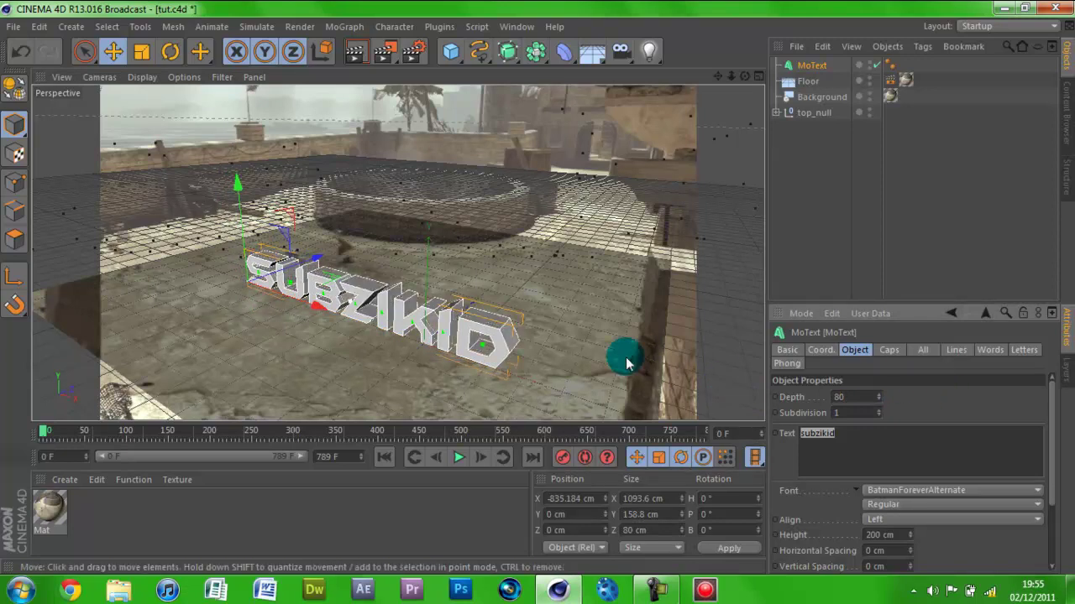
pyautogui.moveTo(314, 311); pyautogui.dragTo(322, 318)
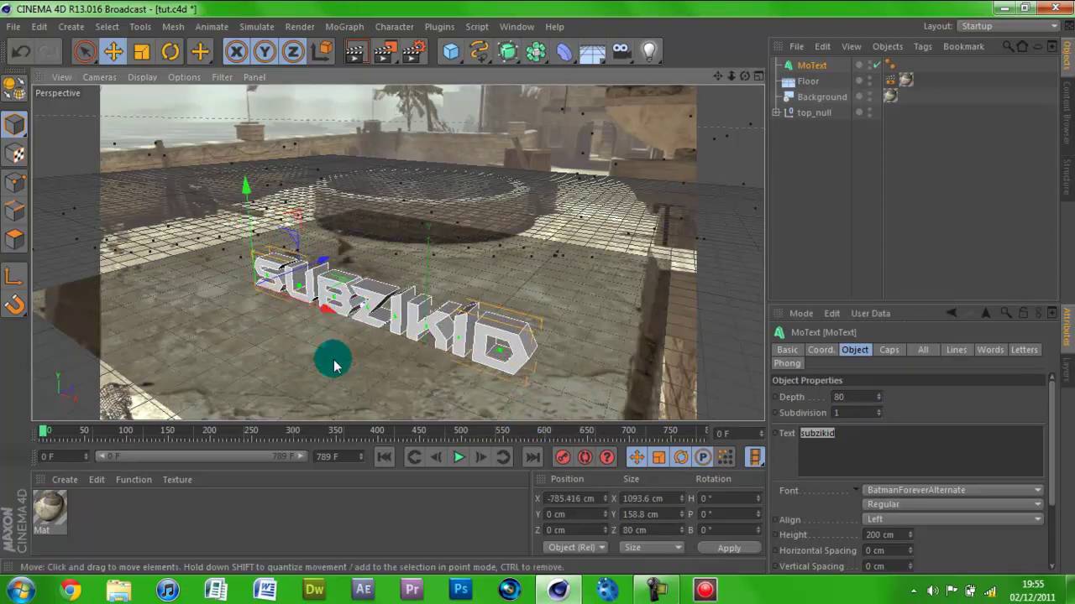
# Render previews of the text on the floor at frame 0 and at frame 419.
pyautogui.click(356, 54)
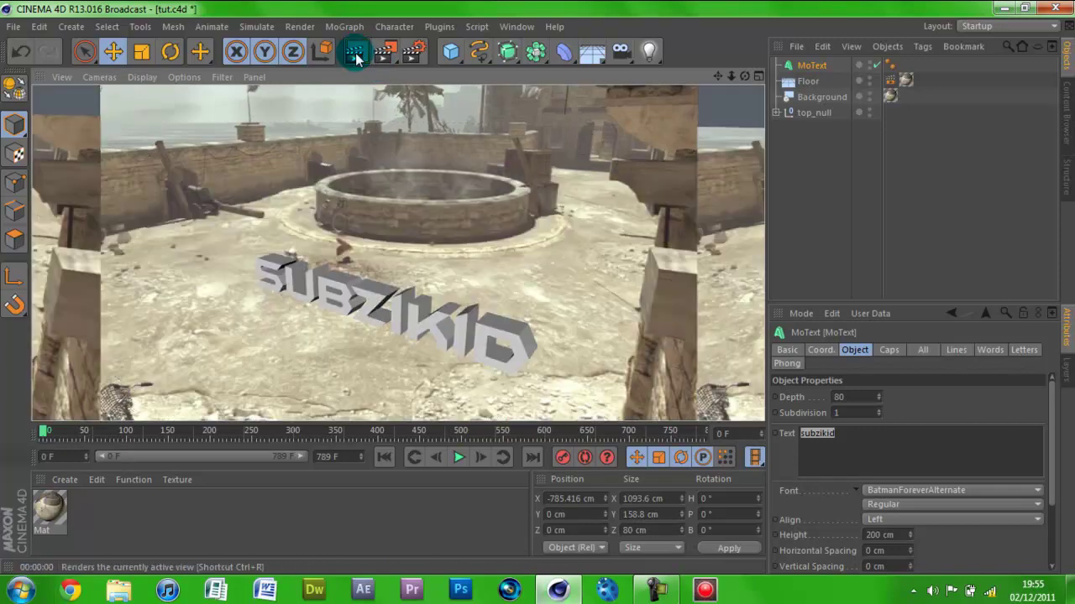
pyautogui.click(347, 344)
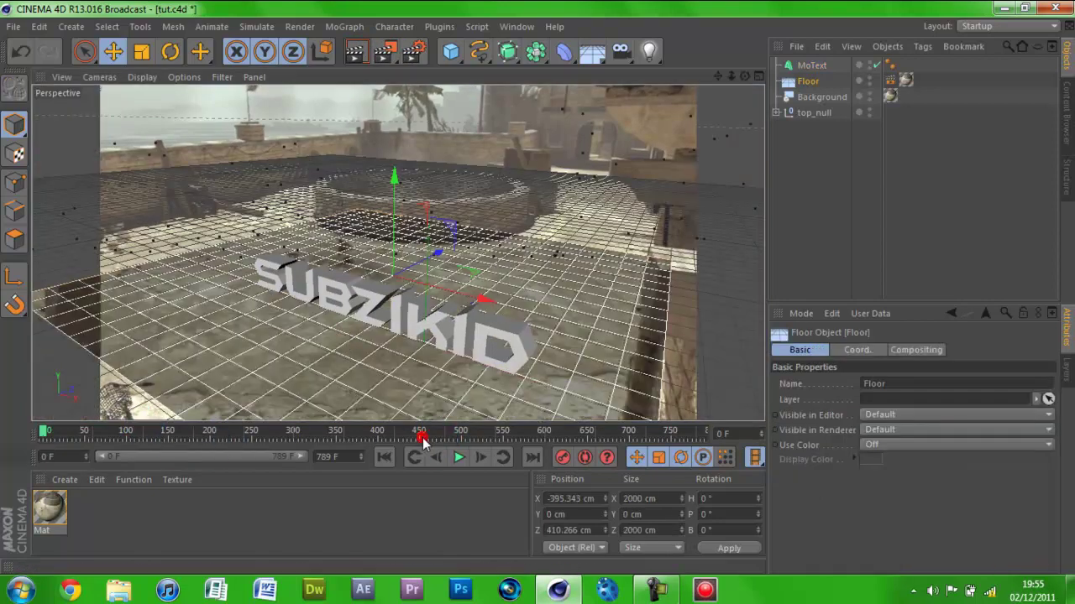
pyautogui.moveTo(44, 433); pyautogui.dragTo(392, 389)
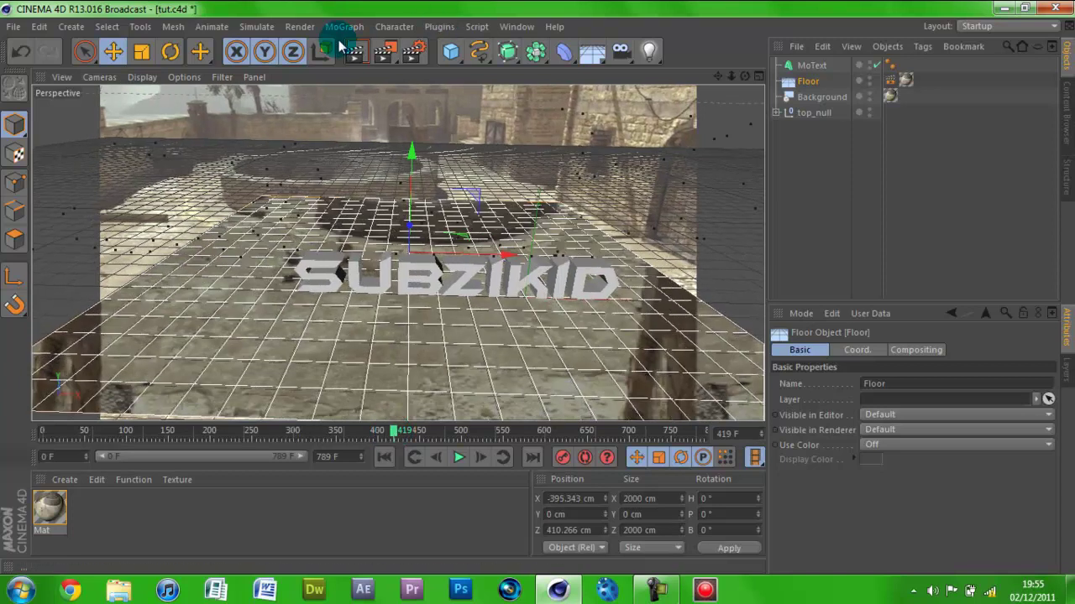
pyautogui.click(353, 55)
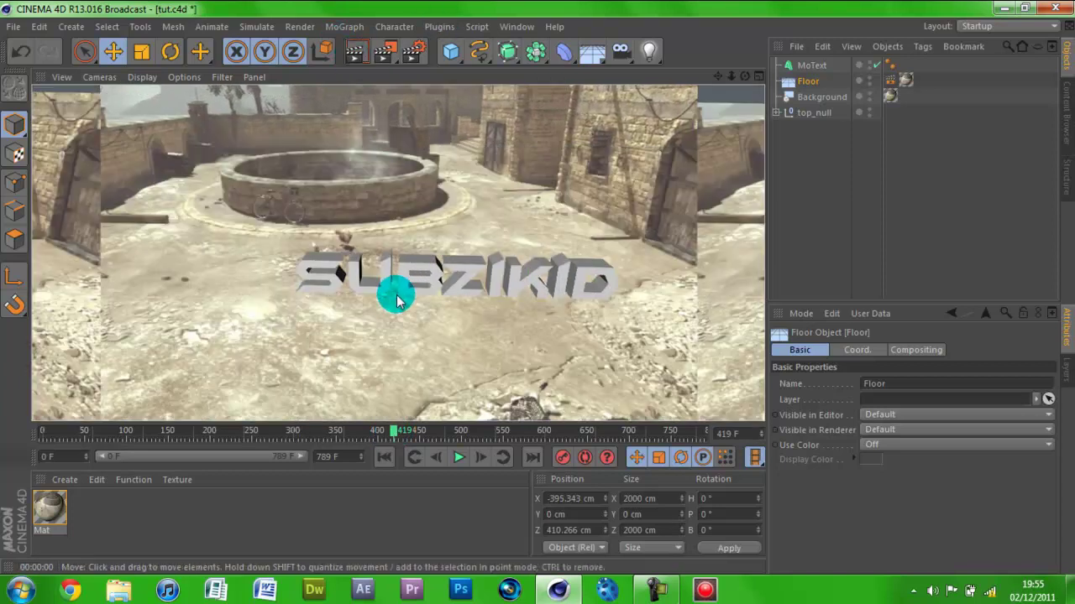
pyautogui.click(528, 213)
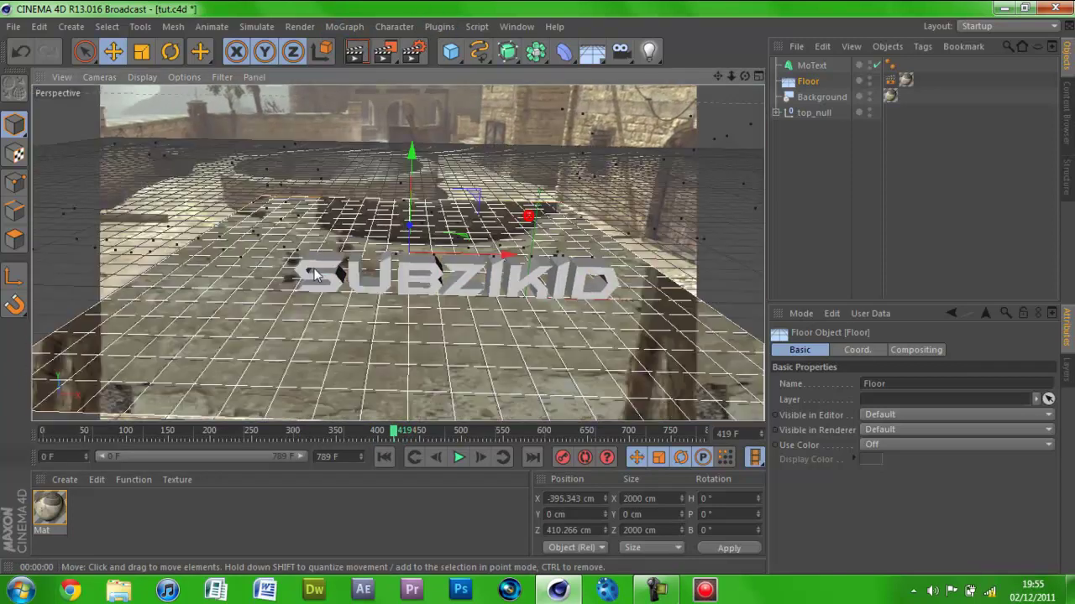
# Move the MoText object along X to about -979 cm and raise it to about Y 21 cm.
pyautogui.moveTo(485, 253); pyautogui.dragTo(426, 267)
pyautogui.hotkey('ctrl', 'z')
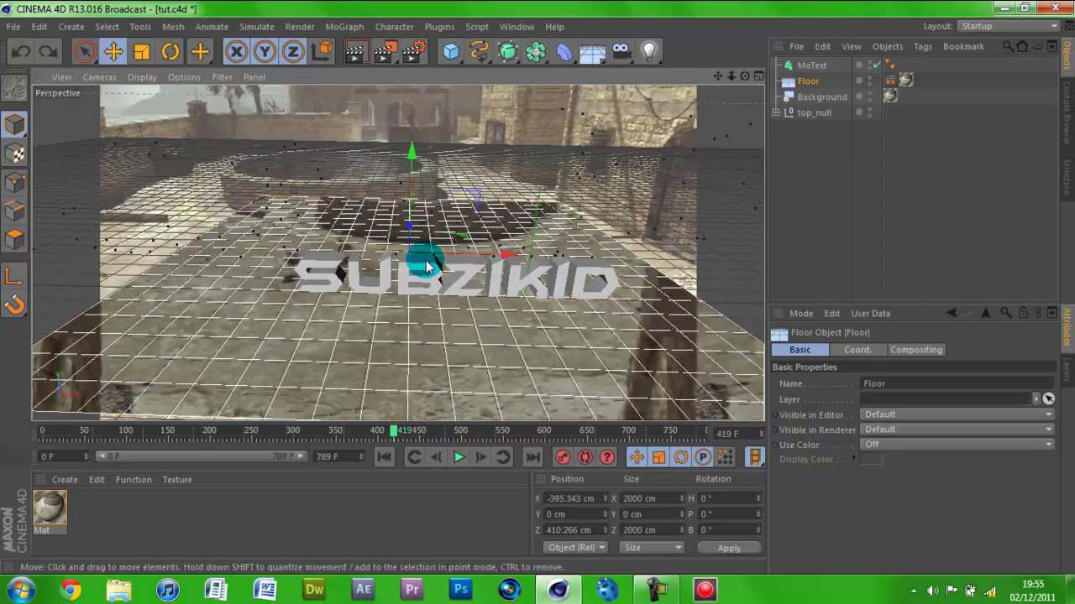
pyautogui.click(808, 64)
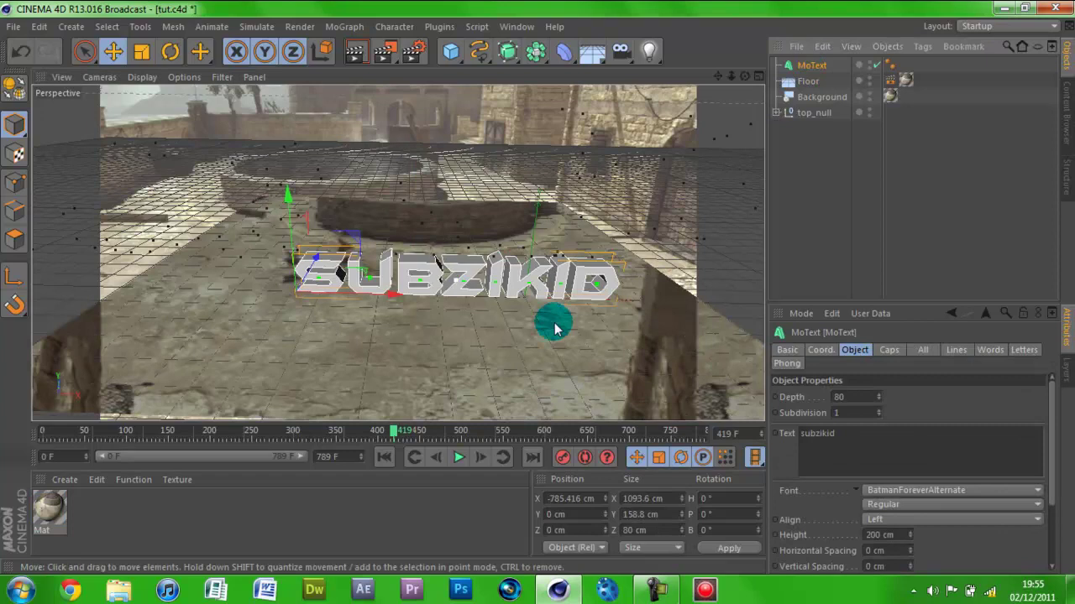
pyautogui.moveTo(372, 304); pyautogui.dragTo(336, 300)
pyautogui.moveTo(233, 229)
pyautogui.mouseDown()
pyautogui.moveTo(236, 258)
pyautogui.moveTo(227, 209)
pyautogui.moveTo(228, 227)
pyautogui.mouseUp()
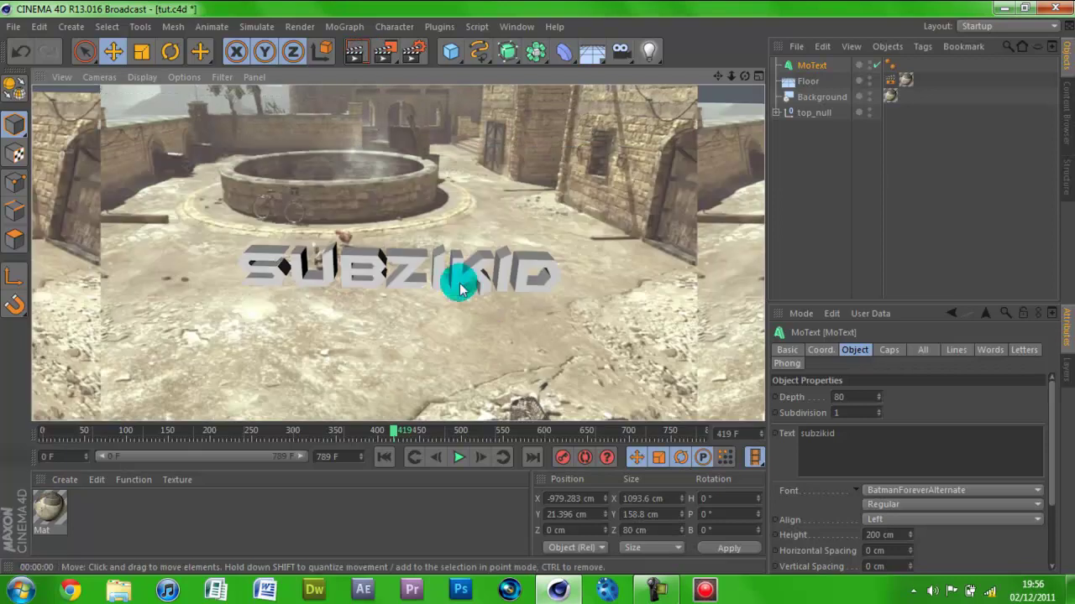
# At frame 789, reposition the MoText object to about X -947 cm, Y 37 cm, Z -304 cm.
pyautogui.moveTo(384, 440); pyautogui.dragTo(704, 434)
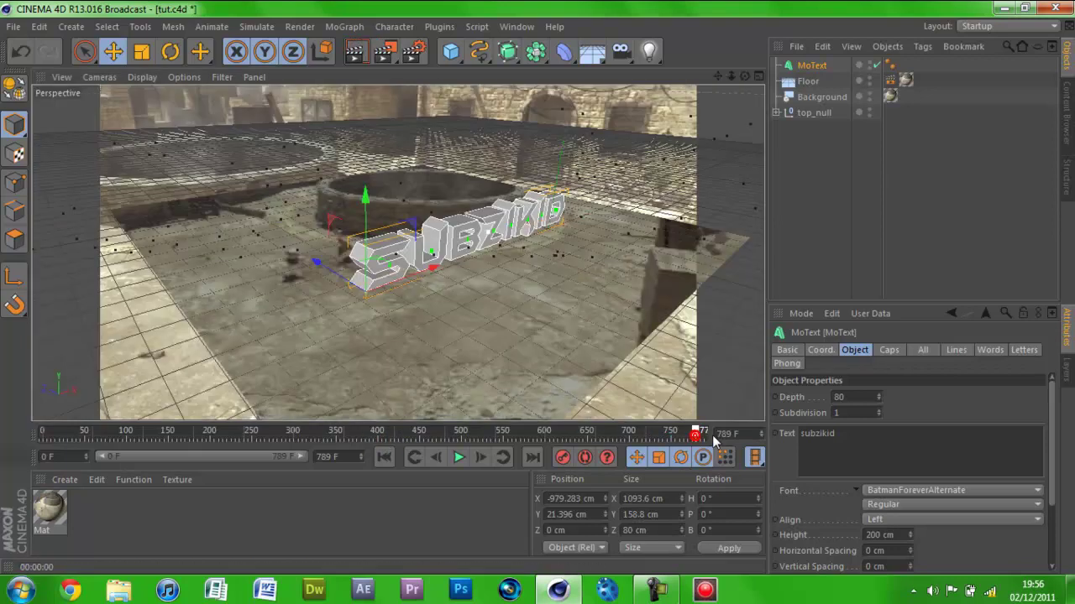
pyautogui.moveTo(356, 198)
pyautogui.mouseDown()
pyautogui.moveTo(359, 225)
pyautogui.moveTo(359, 206)
pyautogui.mouseUp()
pyautogui.moveTo(333, 276); pyautogui.dragTo(405, 324)
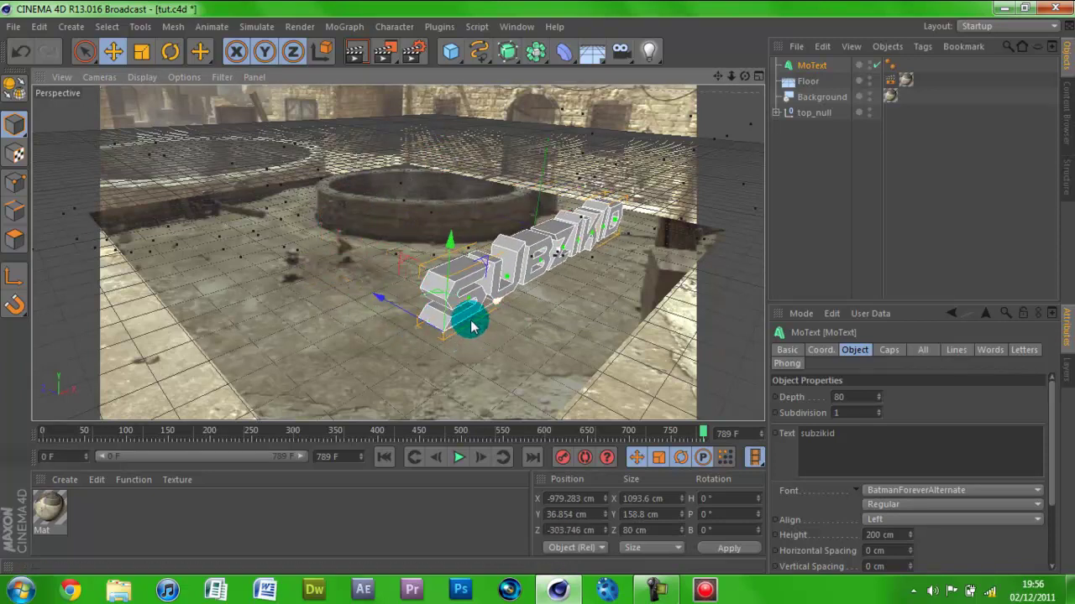
pyautogui.moveTo(475, 307); pyautogui.dragTo(481, 317)
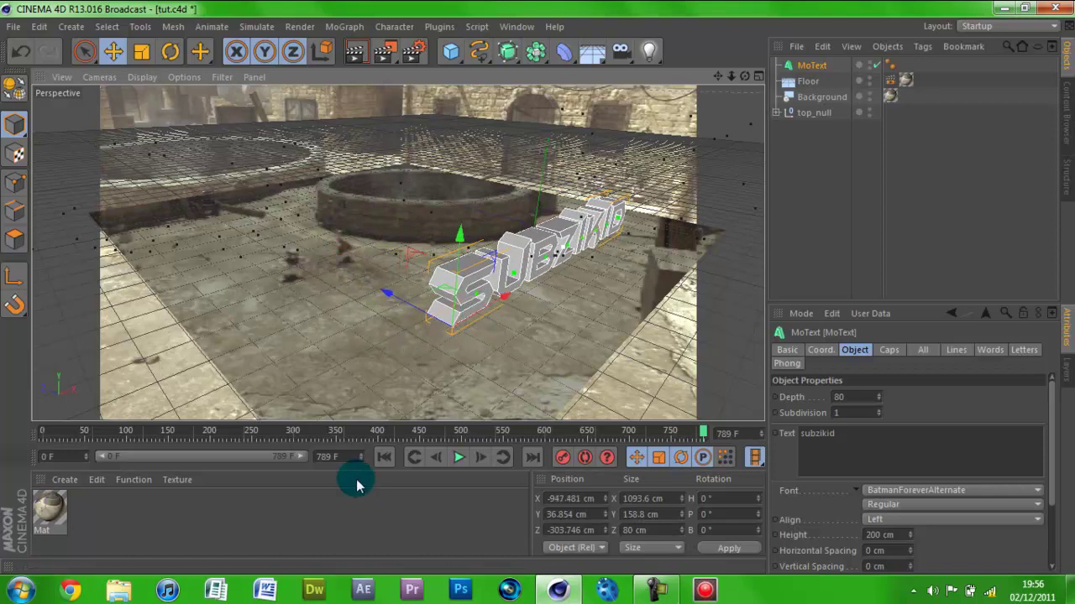
# Scrub back through the timeline to frame 280 and move the Floor along Z to about -113 cm.
pyautogui.click(335, 433)
pyautogui.click(74, 433)
pyautogui.click(35, 434)
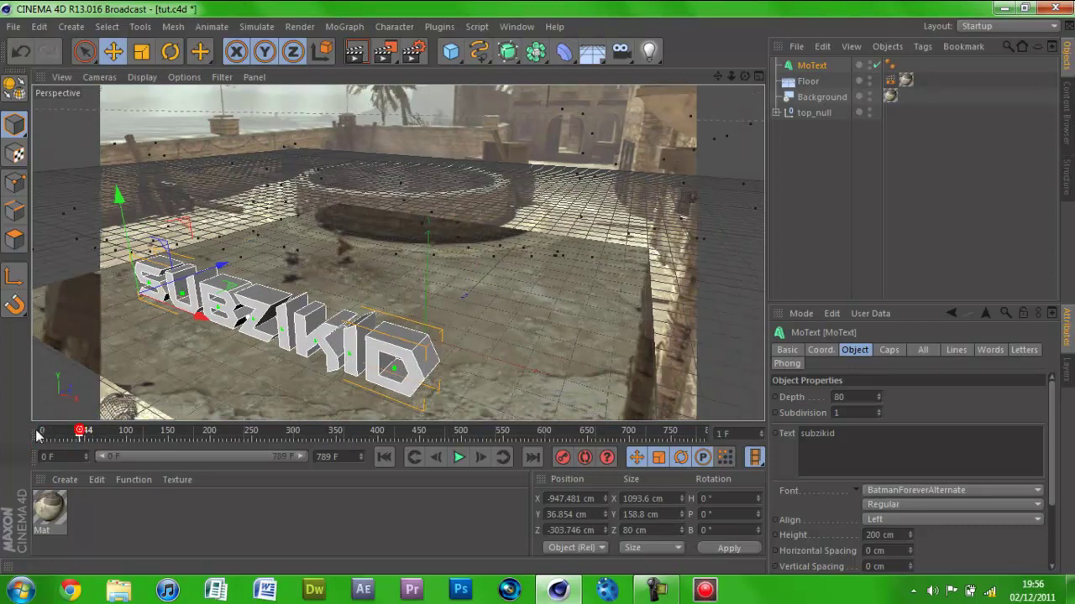
pyautogui.click(277, 431)
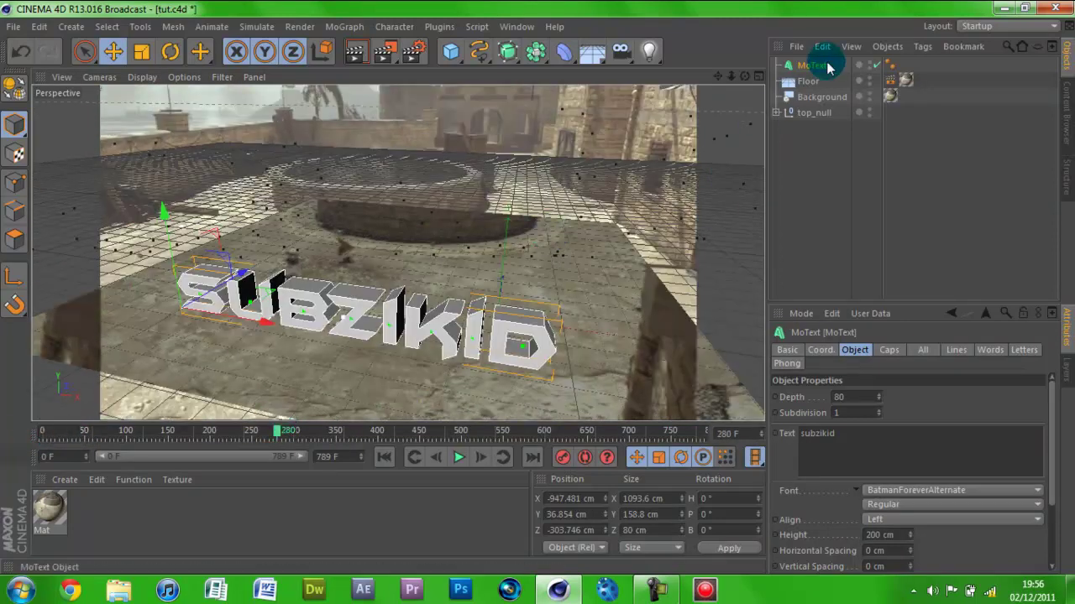
pyautogui.click(804, 84)
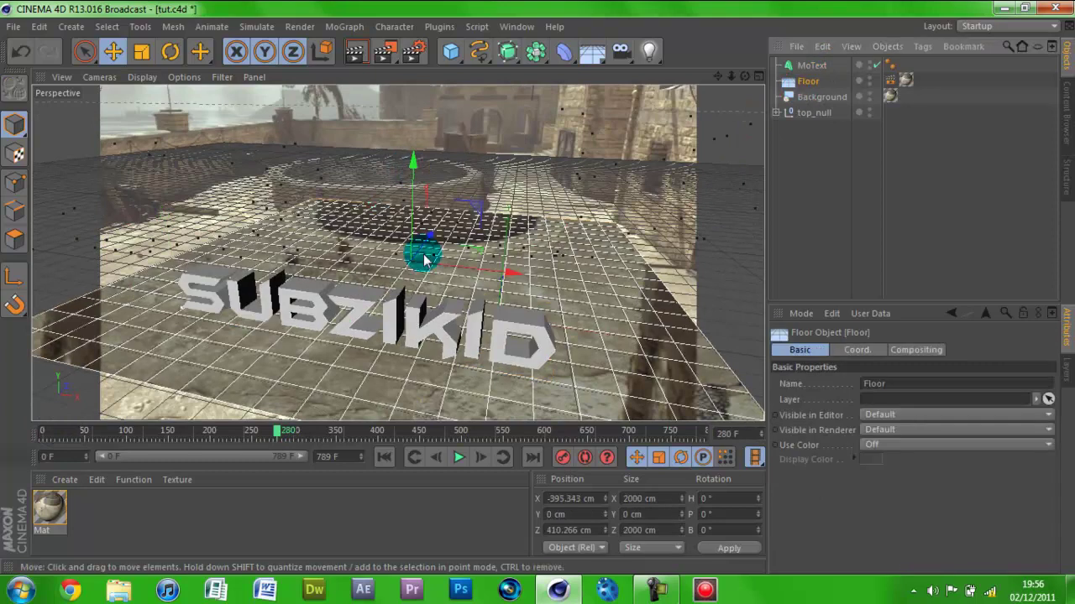
pyautogui.moveTo(429, 237); pyautogui.dragTo(400, 296)
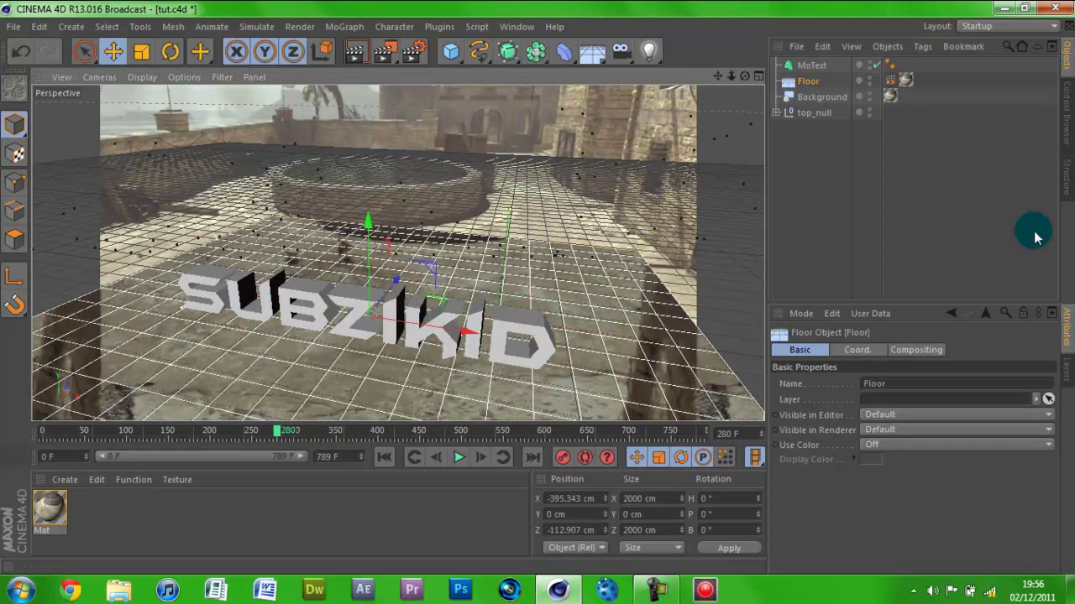
# Add an omni light and move it up behind the text to about X -905 cm, Y 578 cm, Z 193 cm.
pyautogui.click(905, 181)
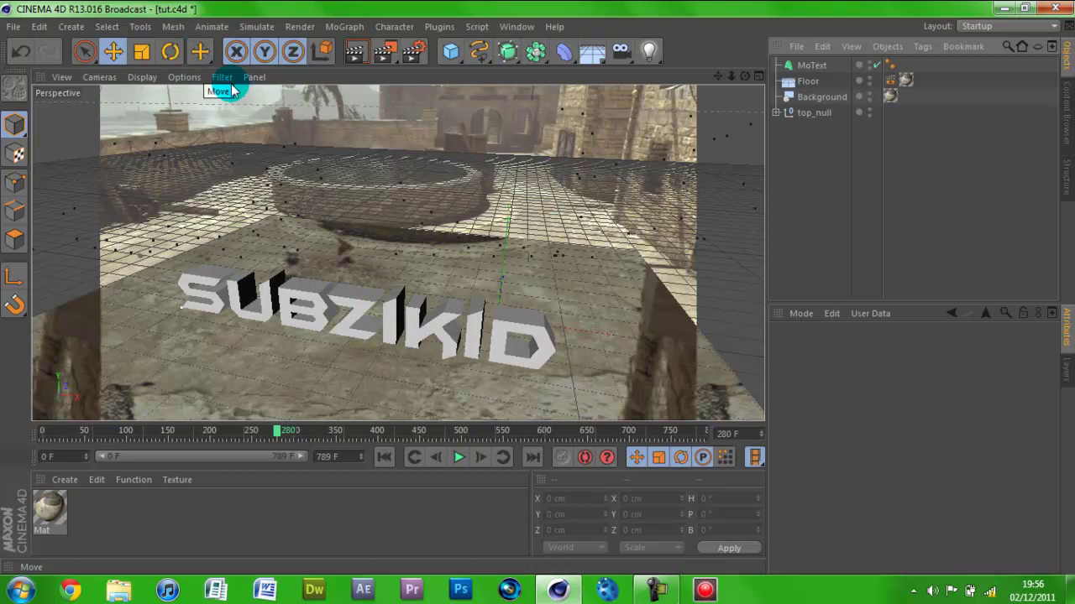
pyautogui.click(660, 54)
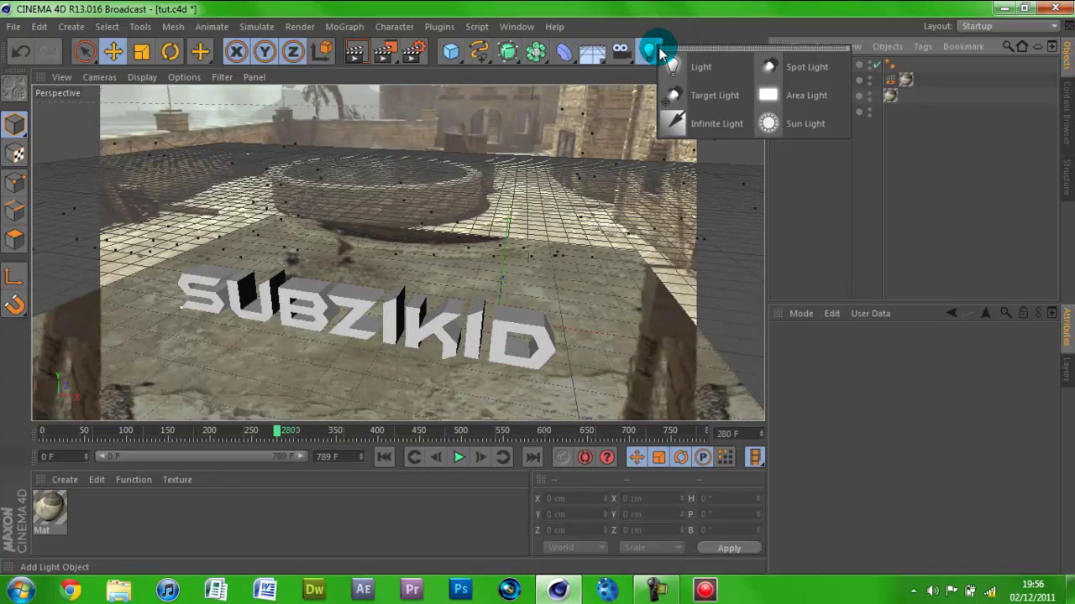
pyautogui.click(680, 66)
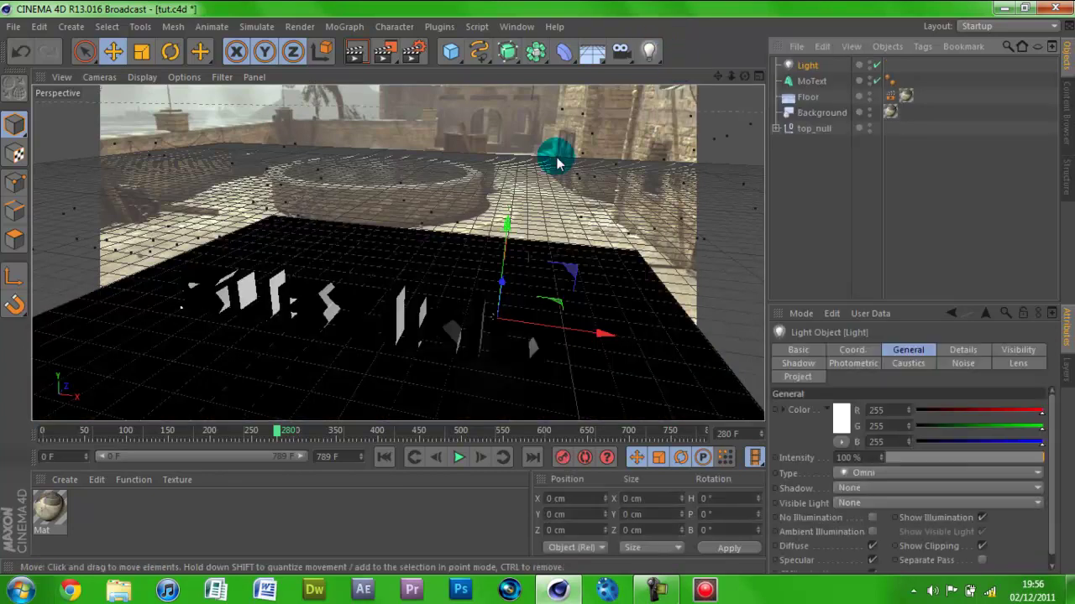
pyautogui.moveTo(509, 242); pyautogui.dragTo(286, 109)
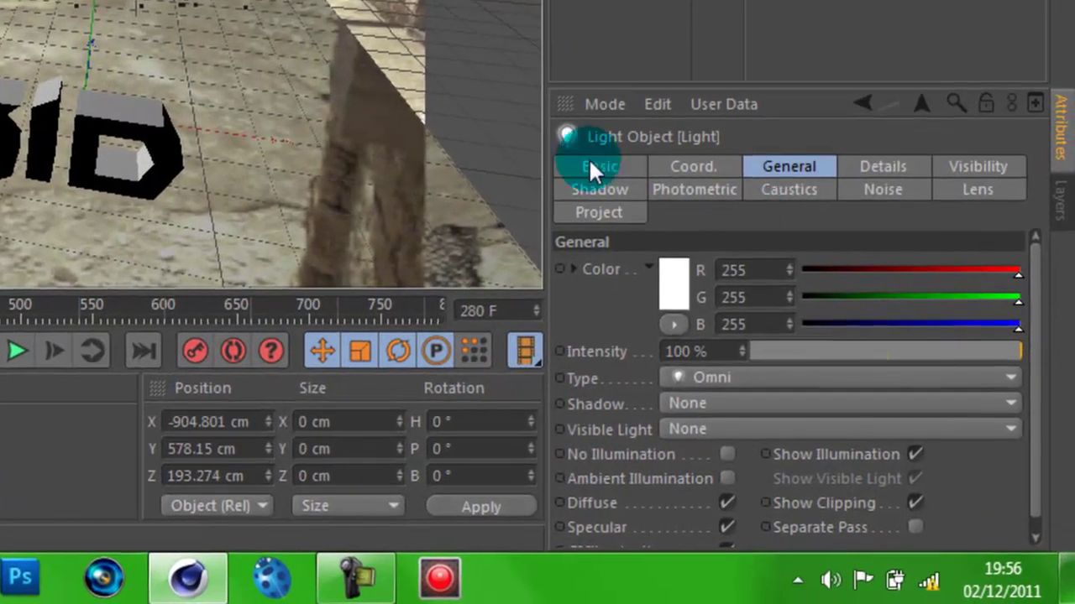
# Set the light's shadow type to Shadow Maps (Soft) and render a preview of the view.
pyautogui.click(602, 188)
pyautogui.click(715, 270)
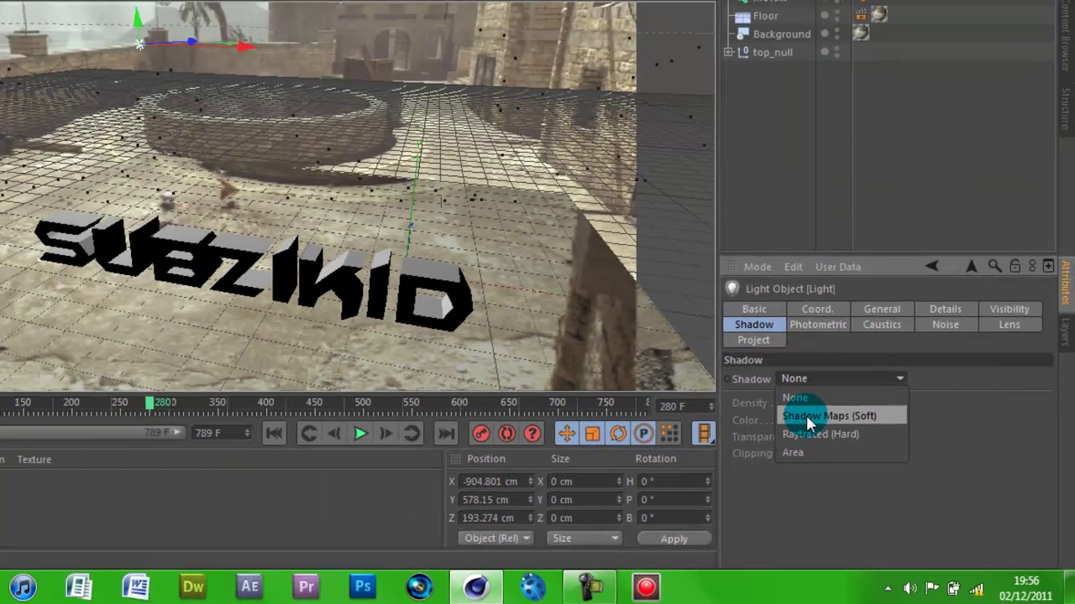
pyautogui.click(676, 324)
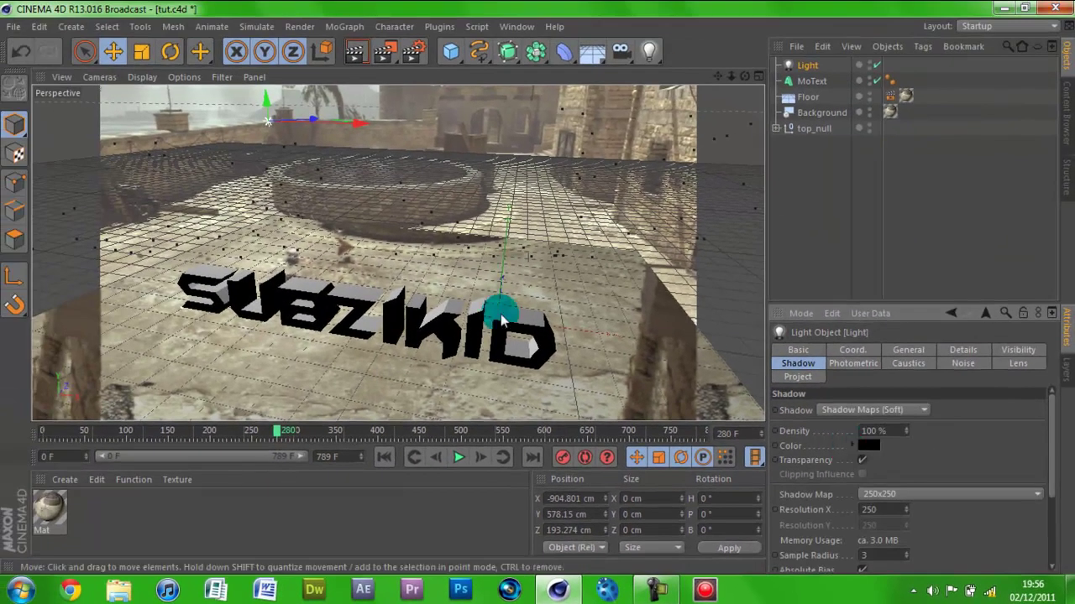
pyautogui.click(353, 53)
pyautogui.click(266, 387)
pyautogui.click(873, 292)
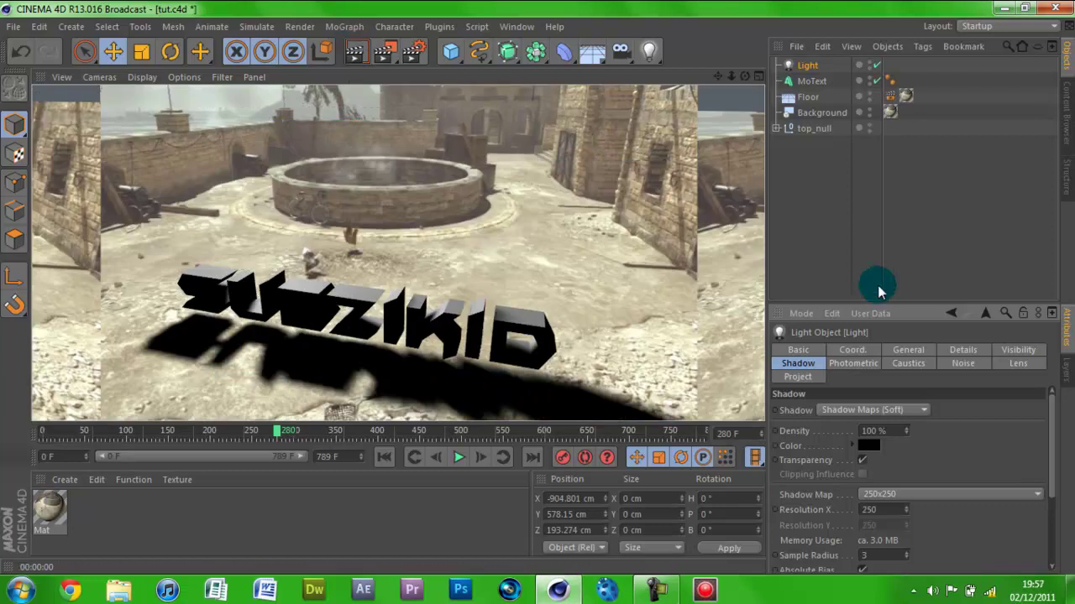
pyautogui.click(488, 196)
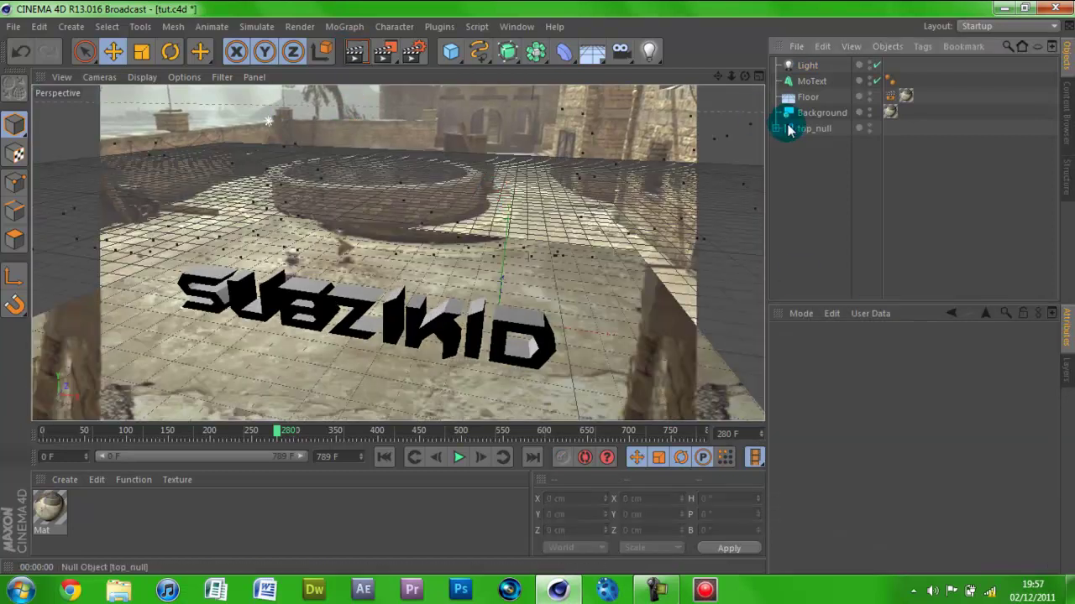
# Lower the MoText object along Y to about 24 cm so it sits closer to the floor.
pyautogui.click(800, 77)
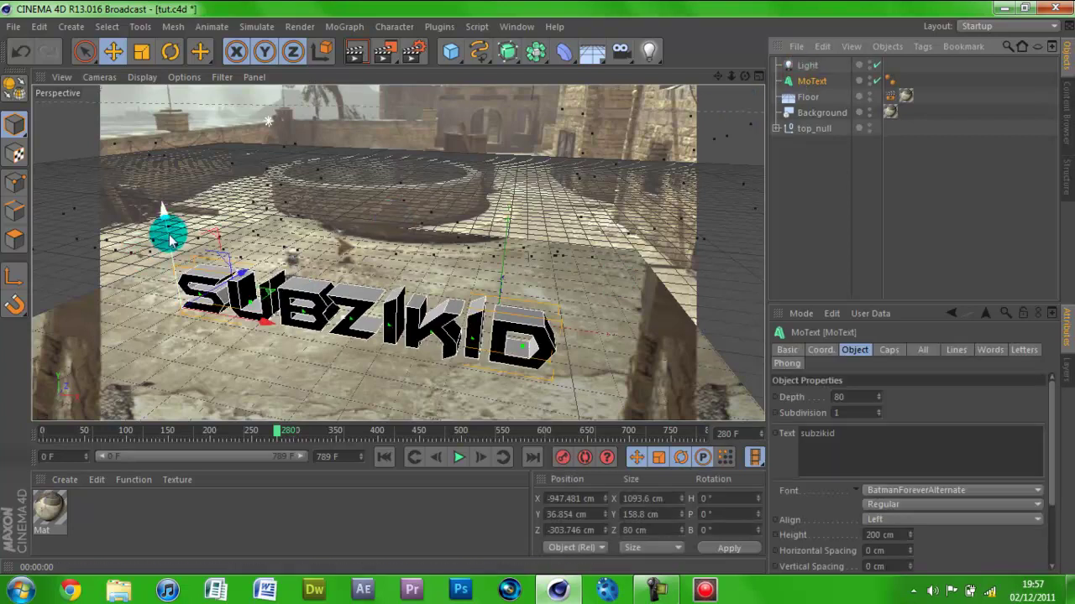
pyautogui.moveTo(169, 239); pyautogui.dragTo(168, 242)
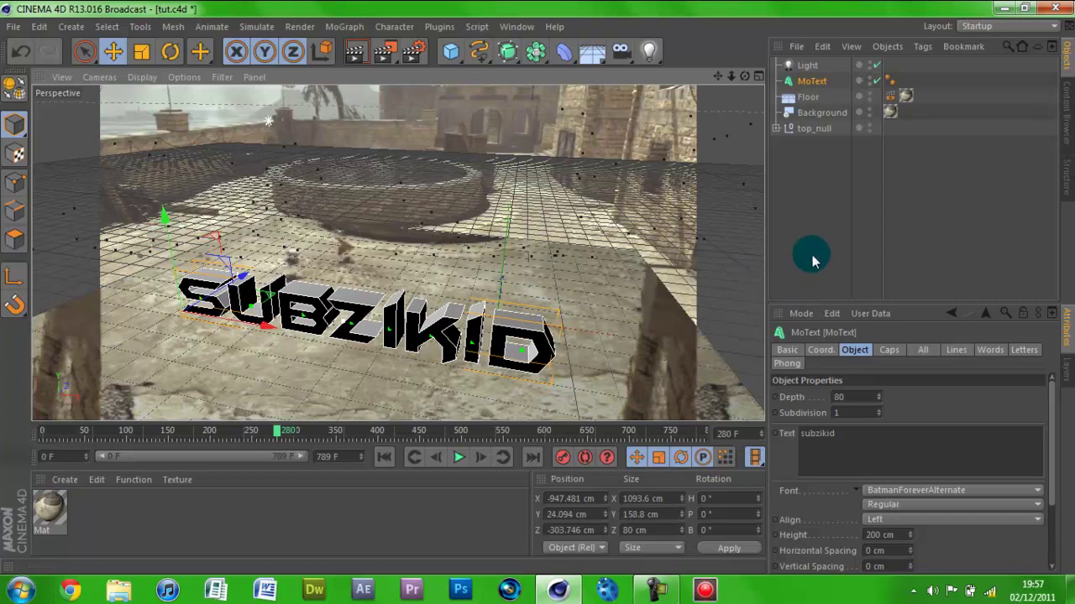
pyautogui.click(851, 227)
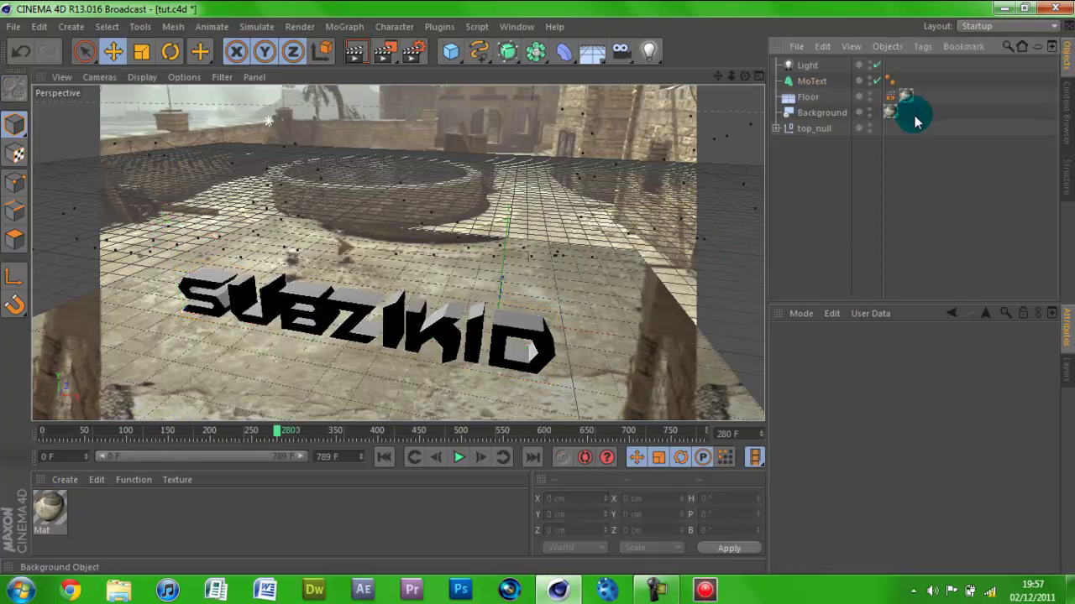
# Add a second light in front of the text at about X -760 cm, Y 123 cm, Z -427 cm with Shadow Maps (Soft).
pyautogui.click(648, 52)
pyautogui.moveTo(496, 238)
pyautogui.mouseDown()
pyautogui.moveTo(548, 332)
pyautogui.moveTo(560, 325)
pyautogui.moveTo(420, 291)
pyautogui.moveTo(391, 353)
pyautogui.moveTo(353, 359)
pyautogui.moveTo(211, 333)
pyautogui.mouseUp()
pyautogui.moveTo(194, 290); pyautogui.dragTo(192, 267)
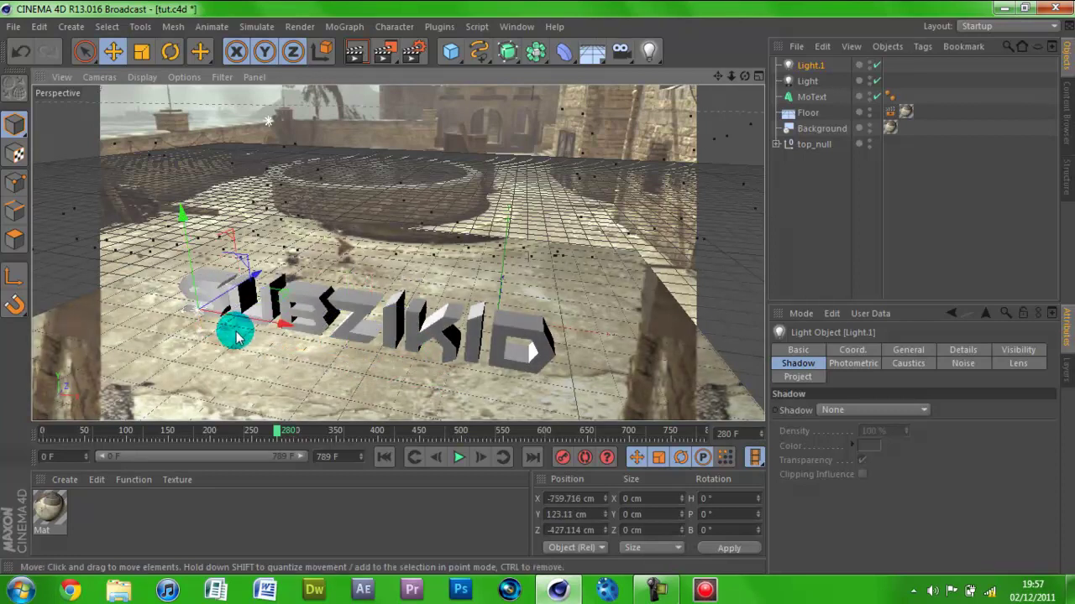
pyautogui.click(817, 409)
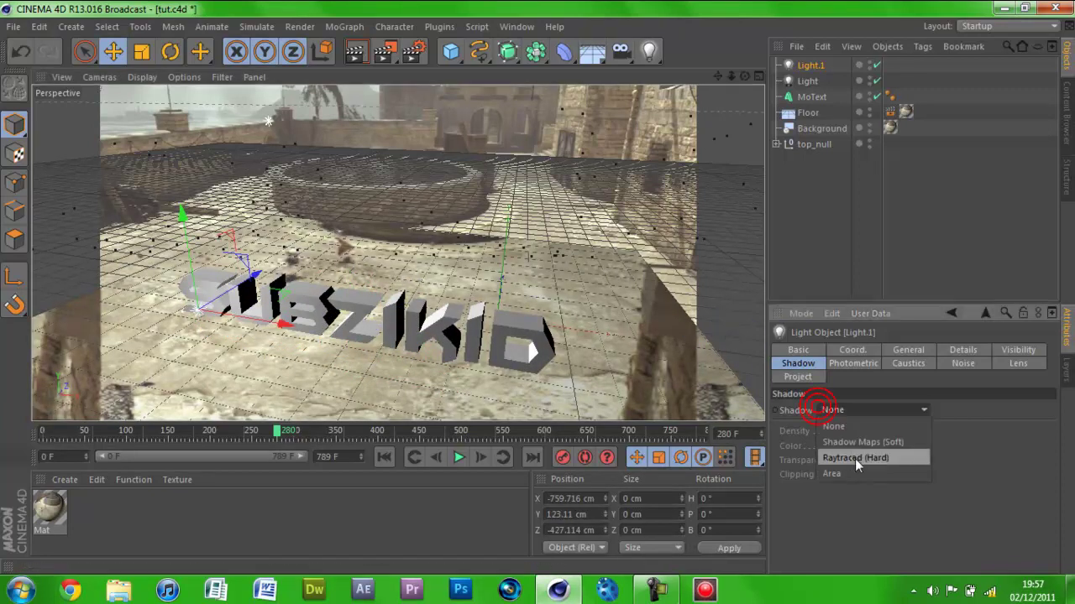
pyautogui.click(858, 441)
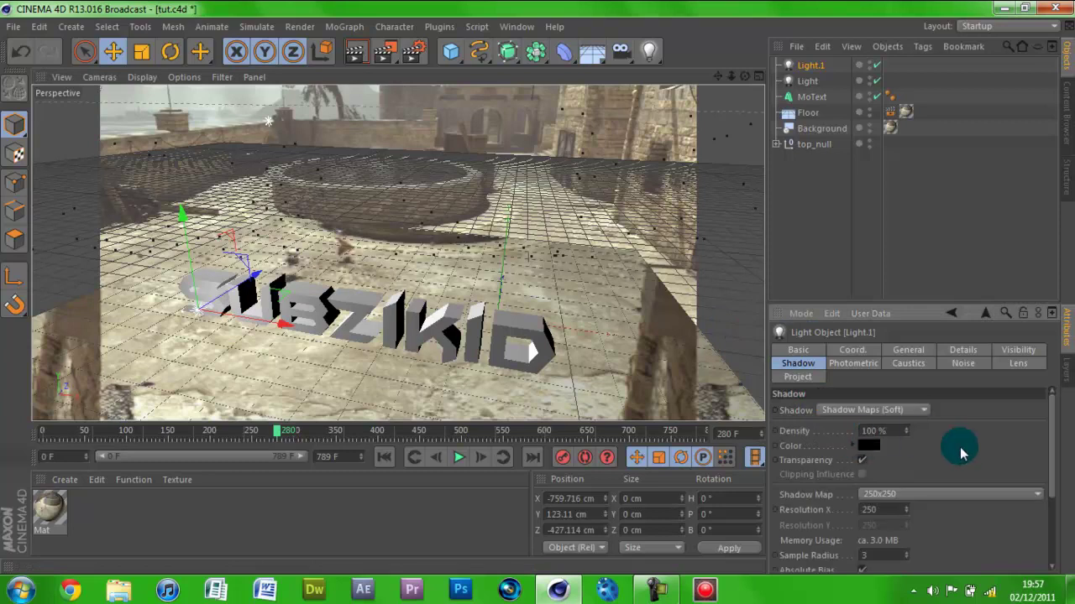
# Render the view at frame 280 to check the text's lighting and its shadows on the floor.
pyautogui.click(354, 55)
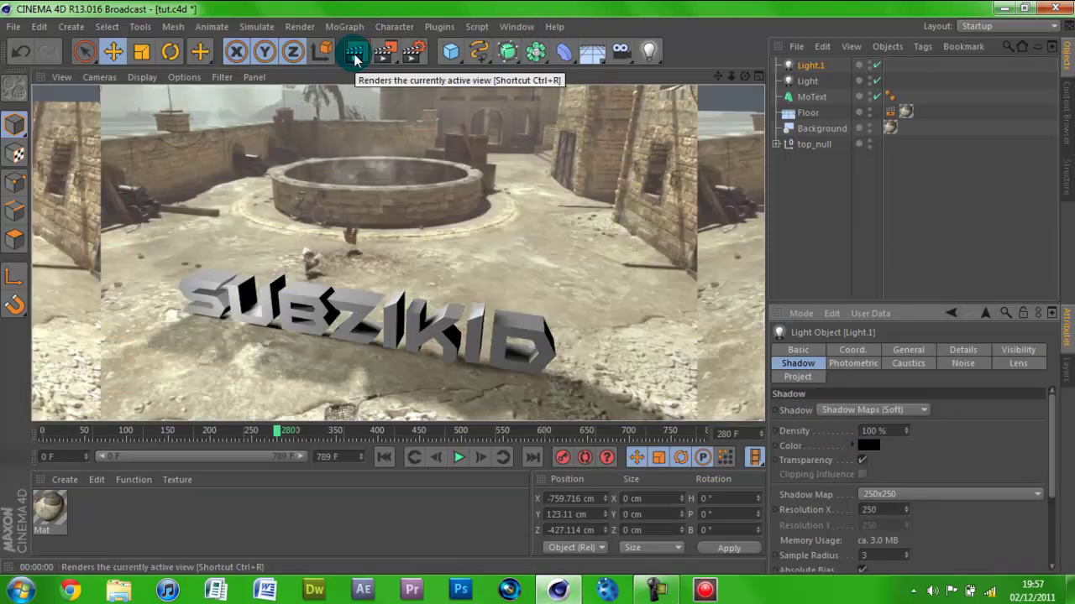
pyautogui.click(598, 283)
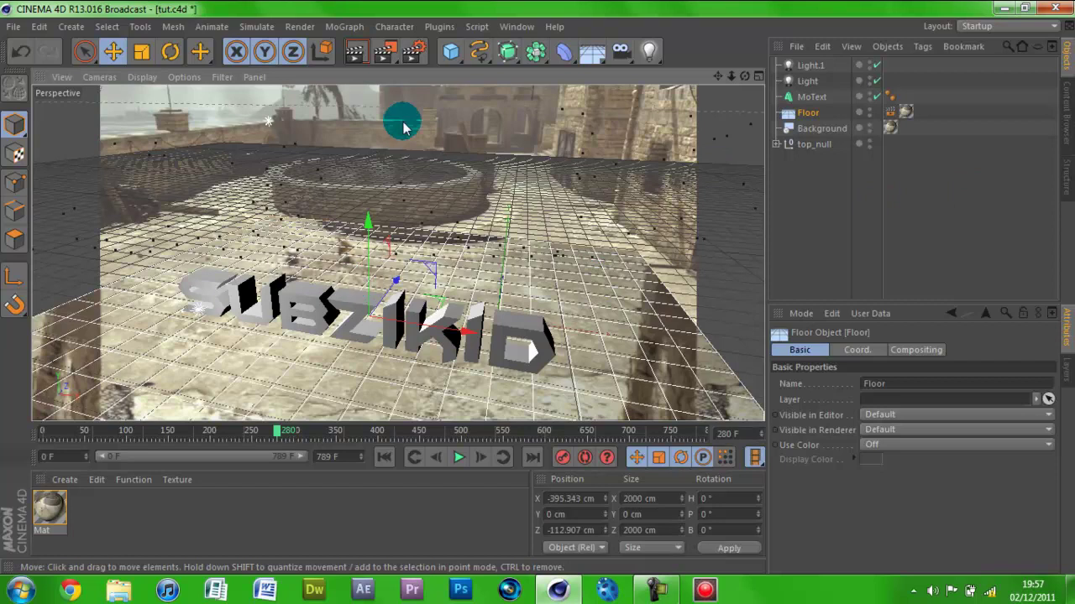
pyautogui.click(355, 52)
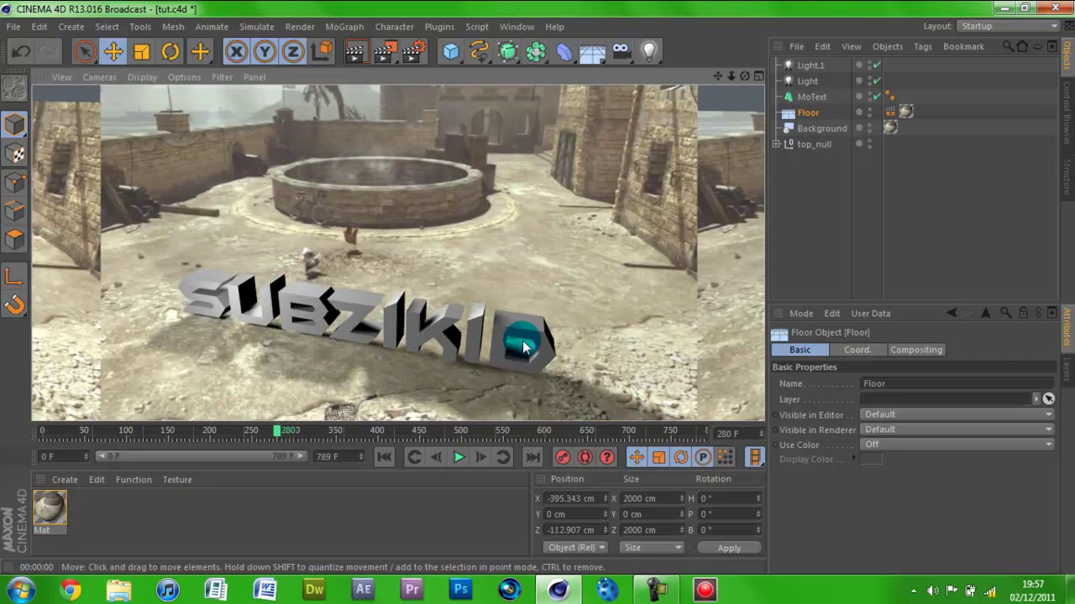
pyautogui.click(935, 211)
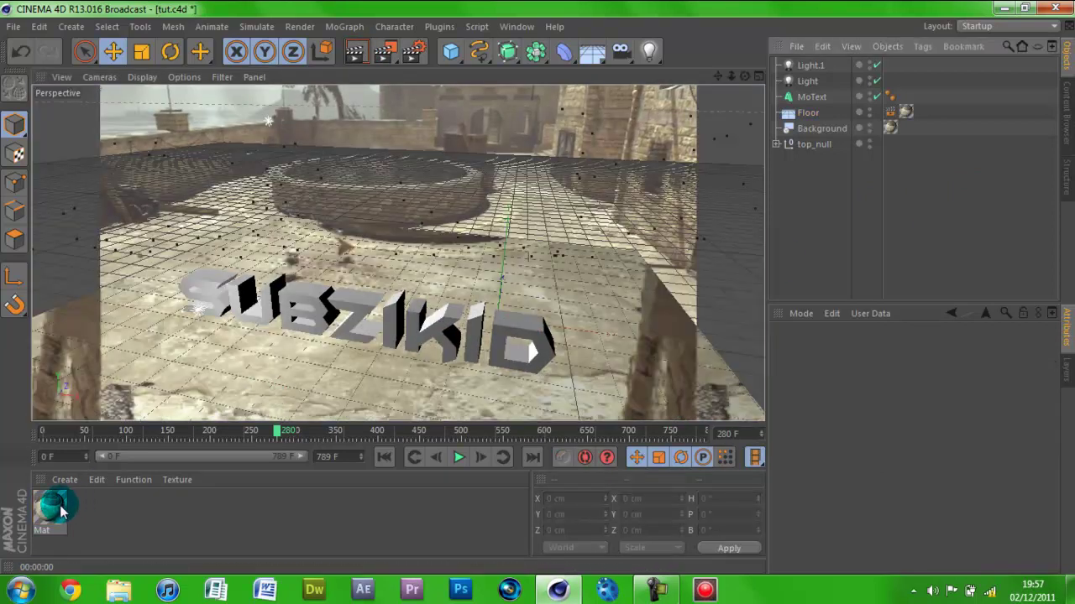
# Create a new material and sample its color from the sandy ground in the viewport, RGB 185, 179, 152.
pyautogui.doubleClick(122, 510)
pyautogui.click(49, 512)
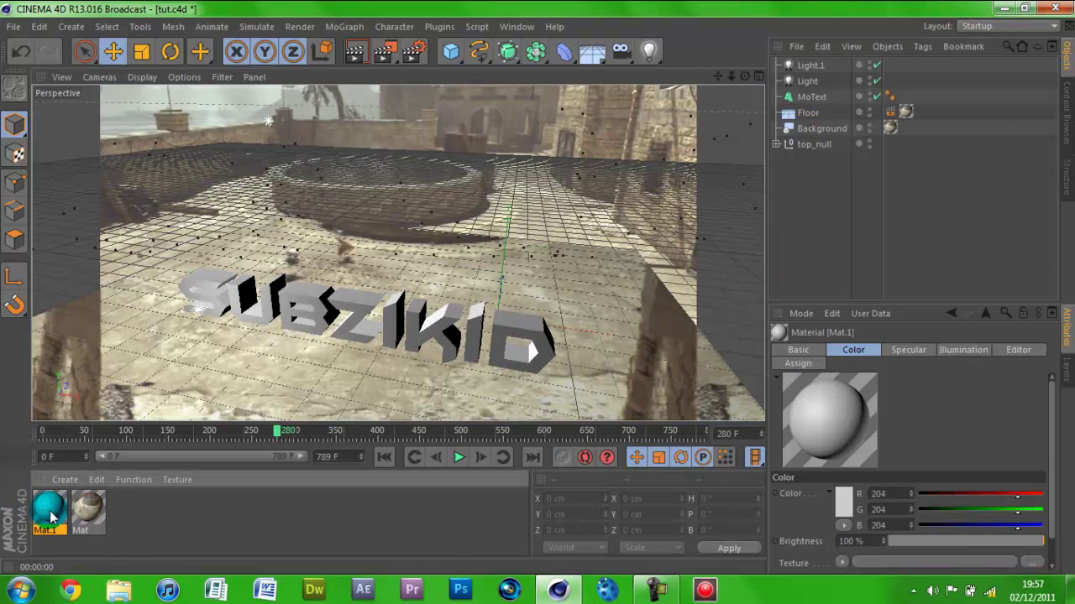
pyautogui.doubleClick(51, 515)
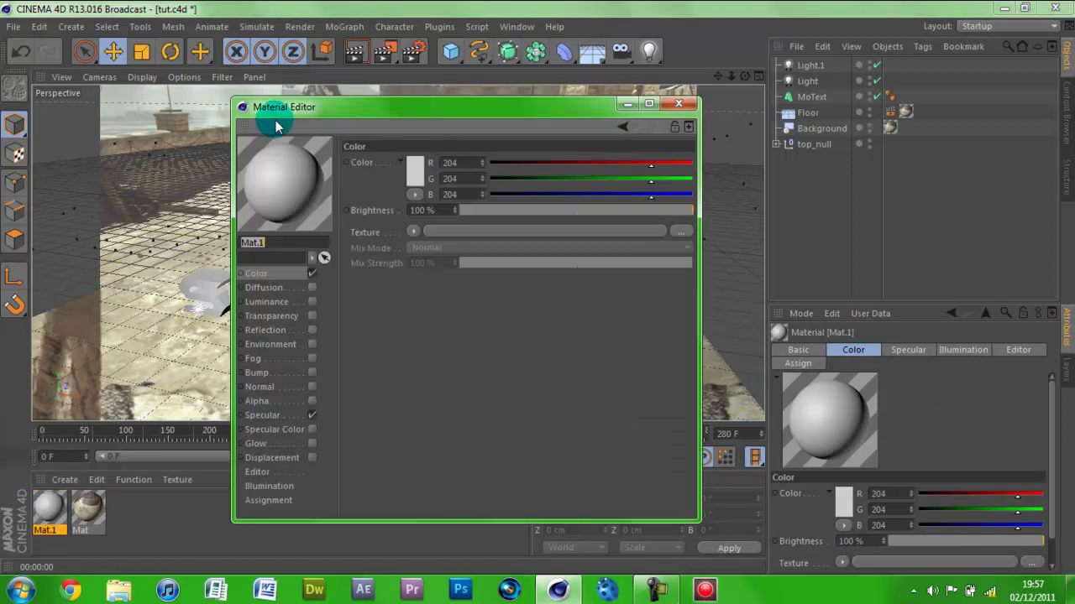
pyautogui.moveTo(278, 112); pyautogui.dragTo(550, 68)
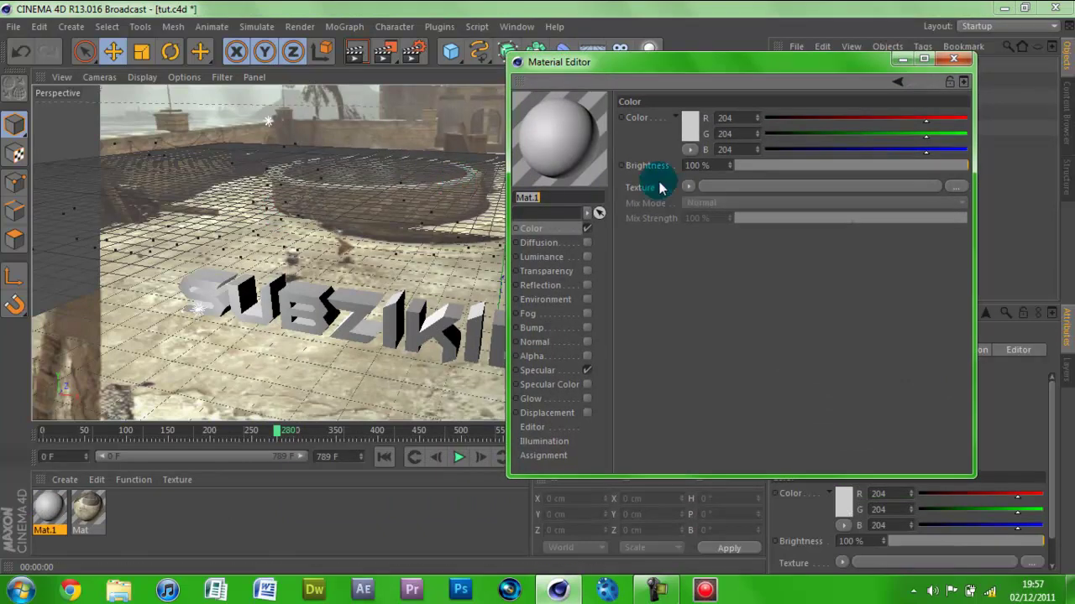
pyautogui.click(692, 152)
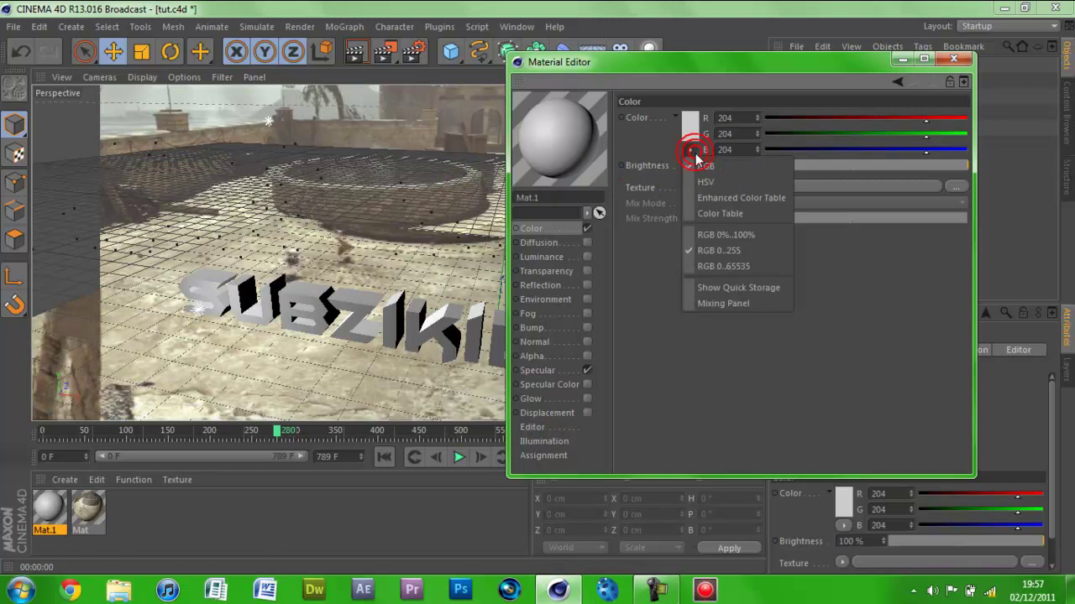
pyautogui.click(692, 127)
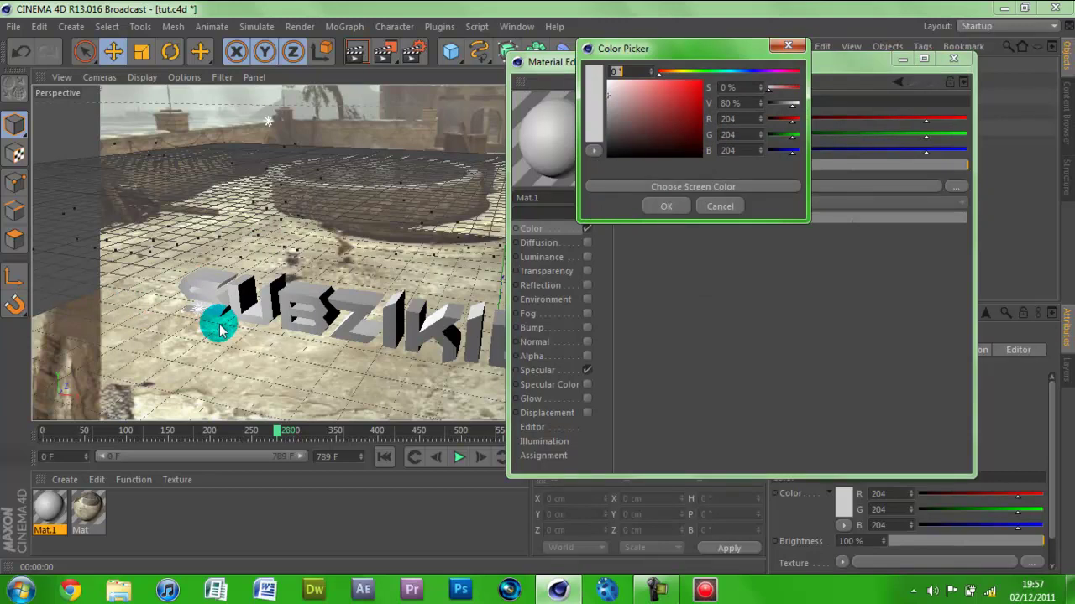
pyautogui.click(654, 186)
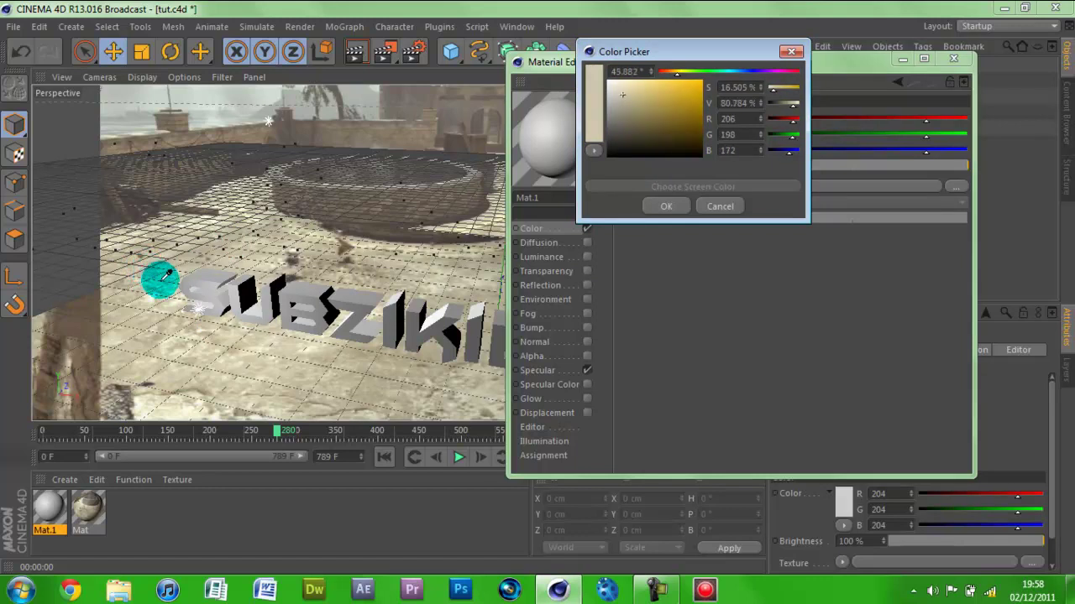
pyautogui.click(159, 274)
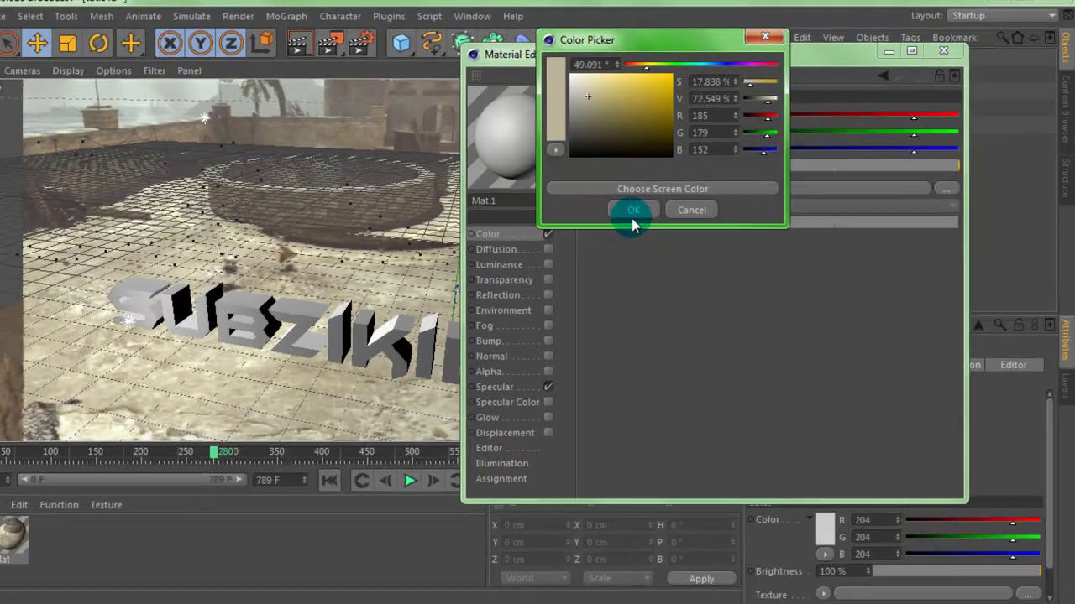
pyautogui.click(665, 205)
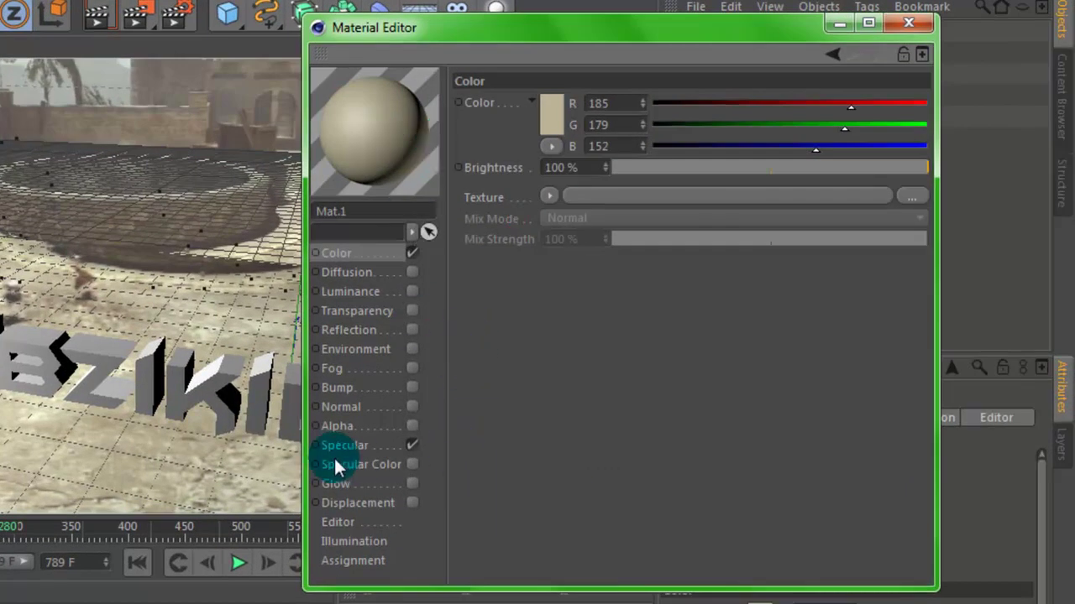
# Turn off the new material's Specular and enable Reflection with a Fresnel texture, 73% brightness and 75% mix strength.
pyautogui.click(412, 445)
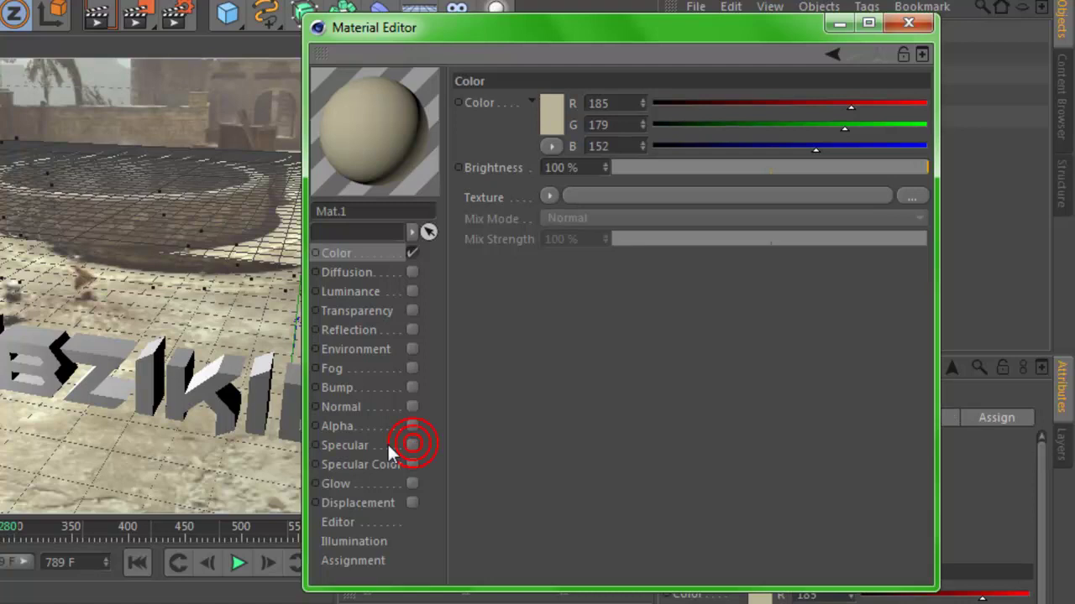
pyautogui.click(412, 330)
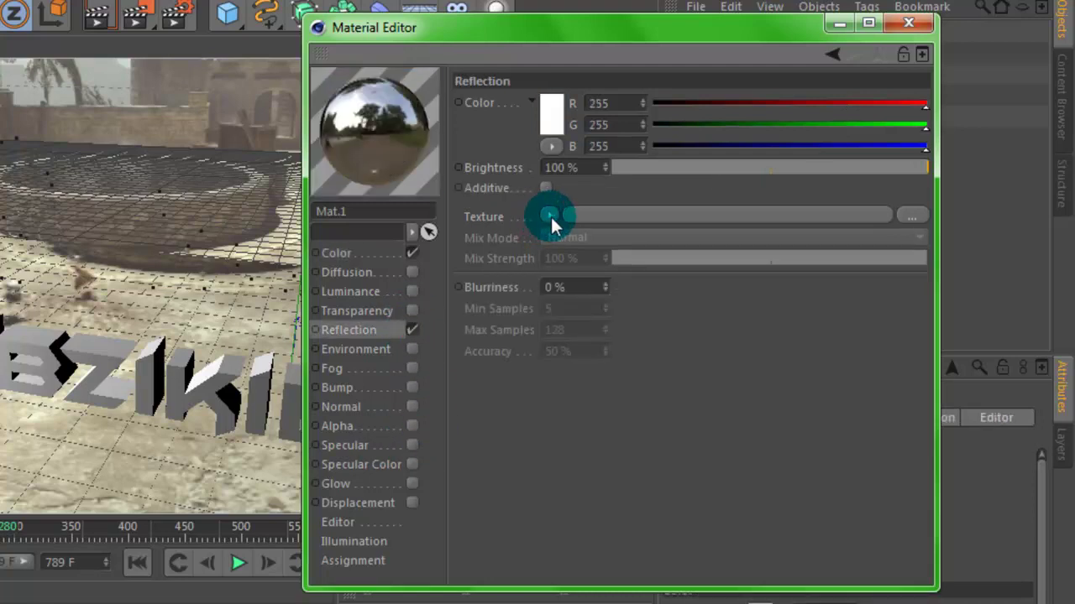
pyautogui.click(550, 216)
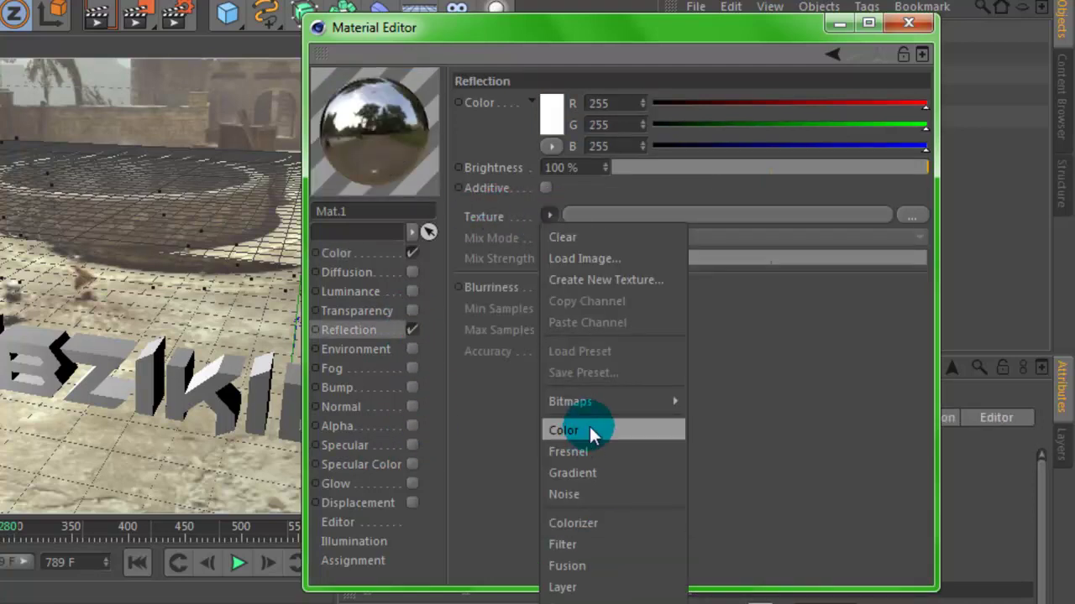
pyautogui.click(570, 451)
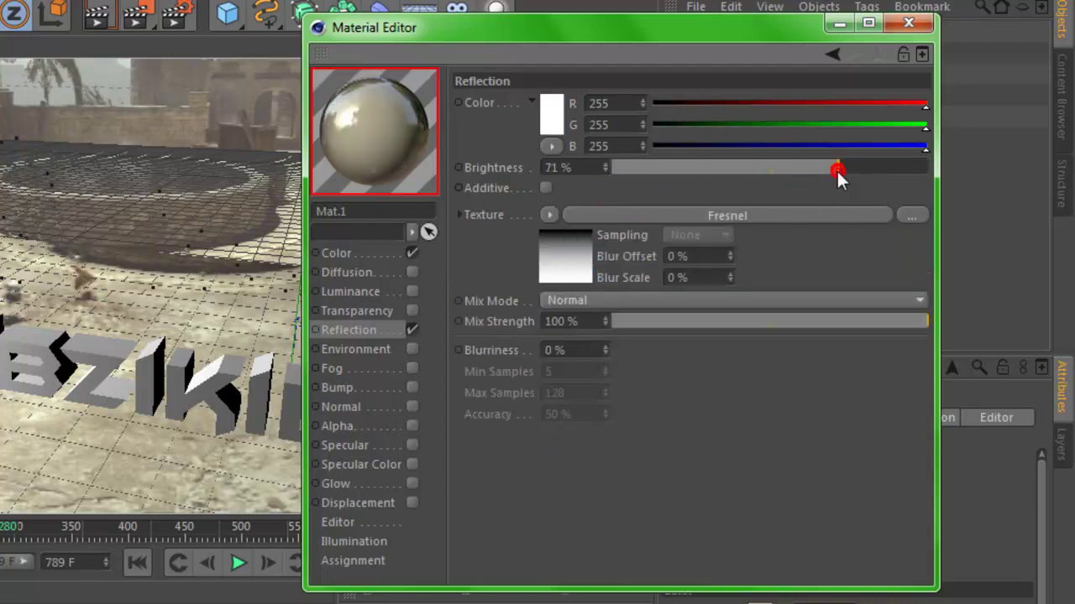
pyautogui.moveTo(843, 164); pyautogui.dragTo(847, 161)
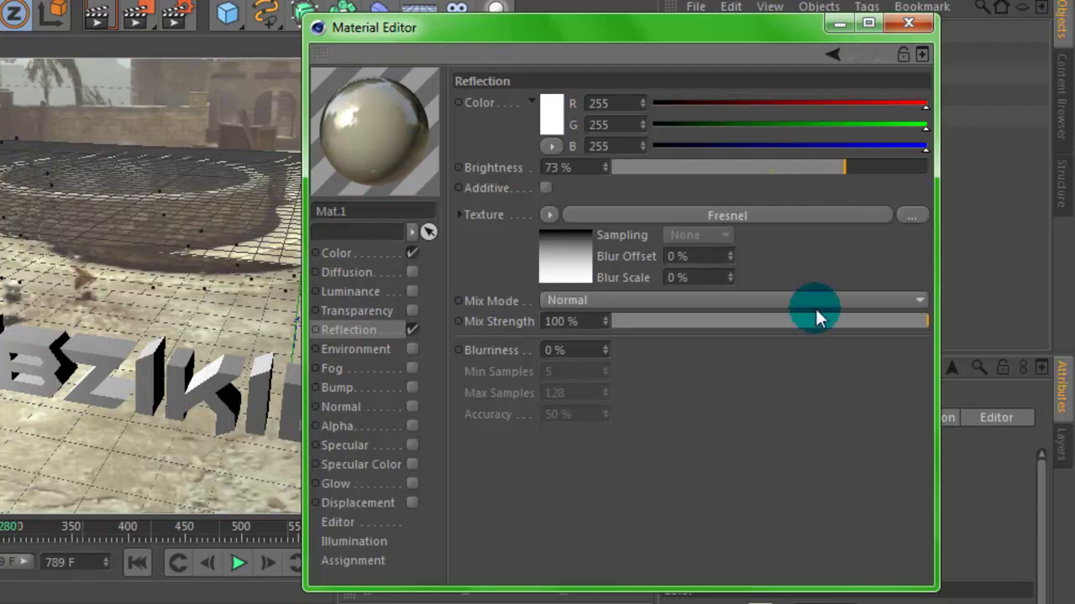
pyautogui.moveTo(837, 319); pyautogui.dragTo(850, 318)
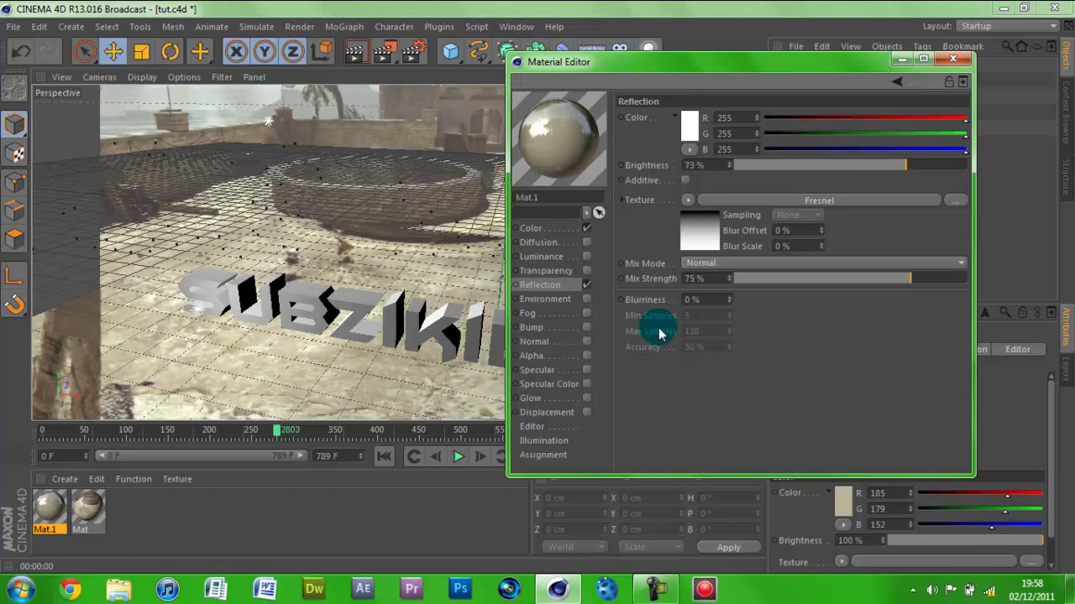
pyautogui.click(951, 61)
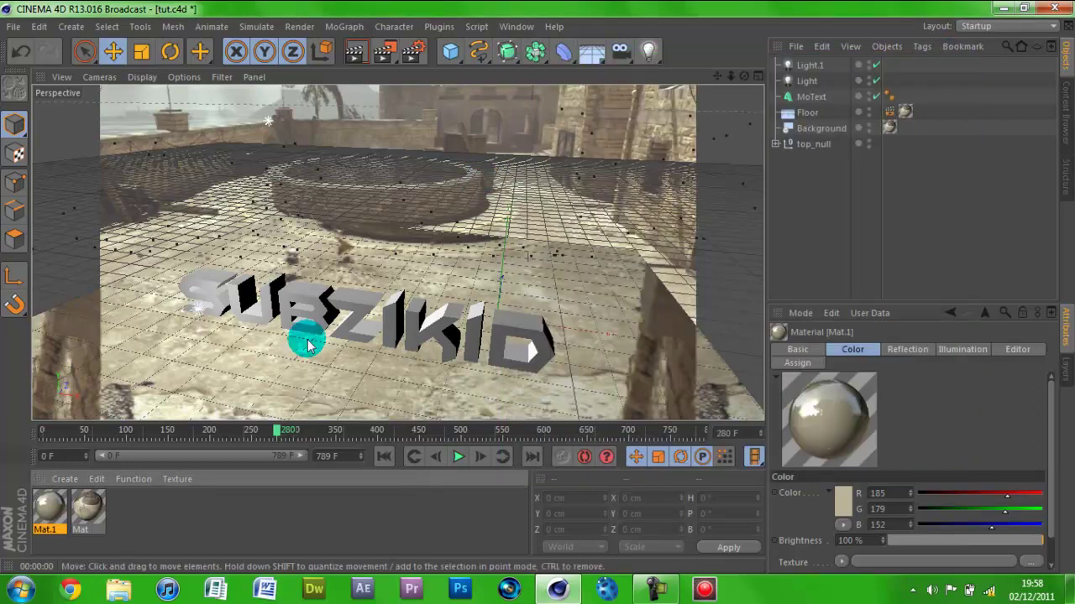
# Apply the sand-colored reflective material to the MoText object and render a preview of the view.
pyautogui.moveTo(821, 124)
pyautogui.mouseDown()
pyautogui.moveTo(756, 120)
pyautogui.moveTo(878, 125)
pyautogui.moveTo(840, 130)
pyautogui.mouseUp()
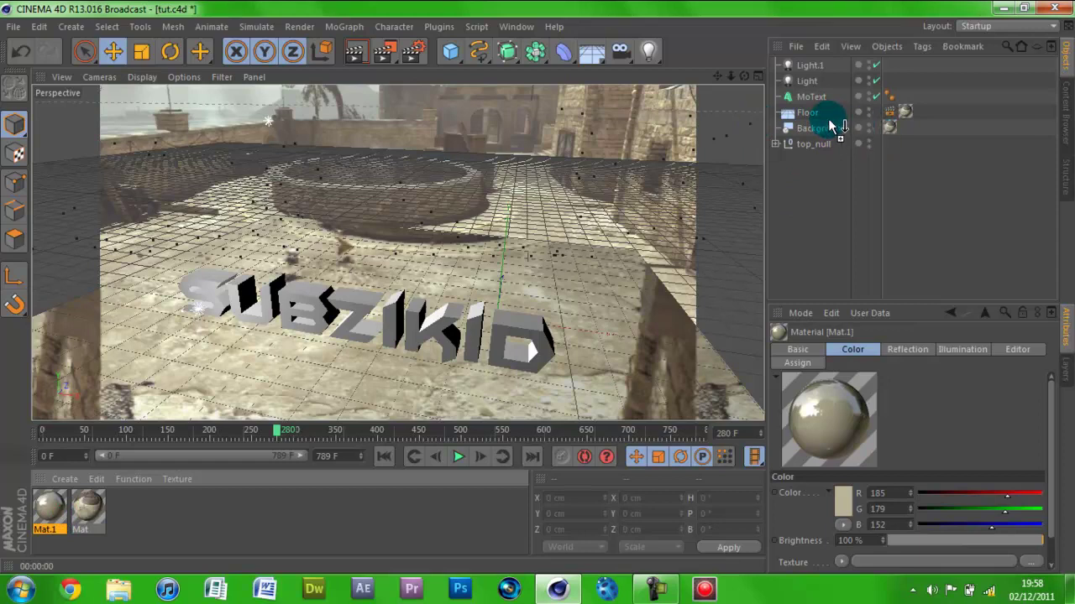
pyautogui.moveTo(814, 96); pyautogui.dragTo(812, 96)
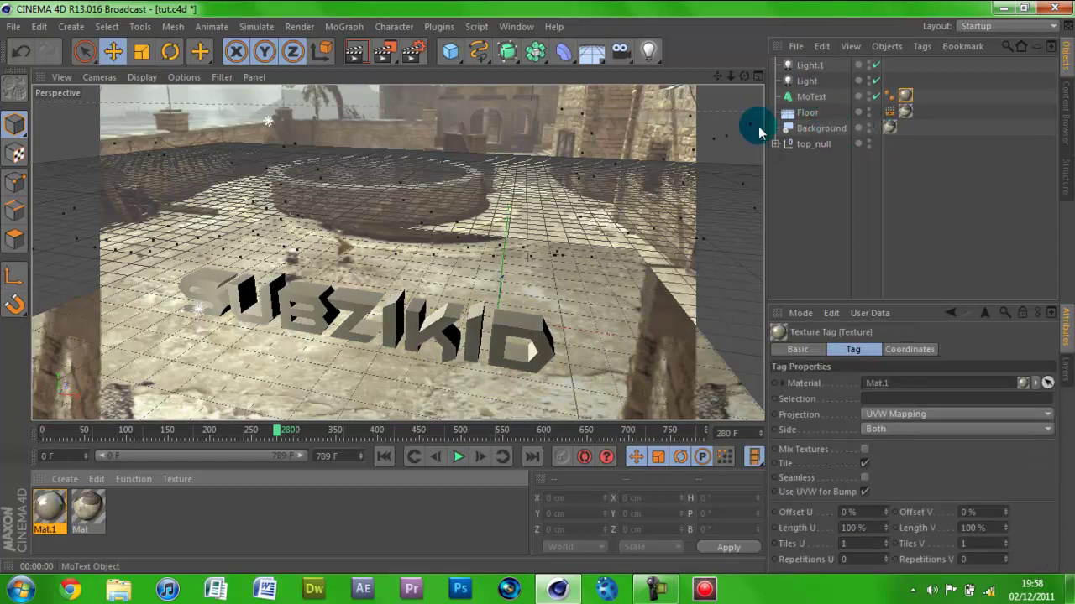
pyautogui.click(356, 52)
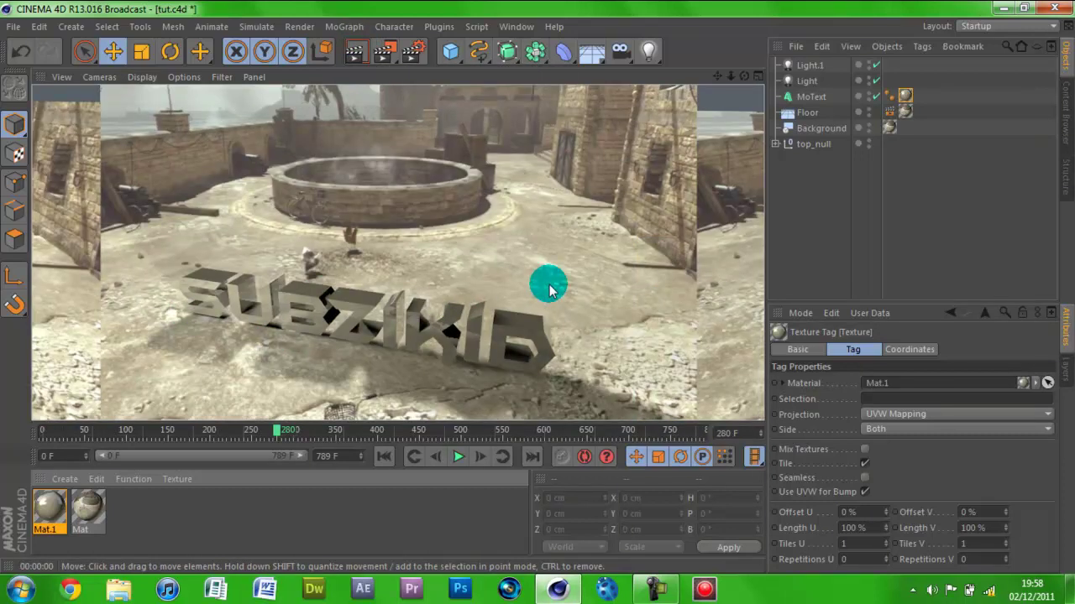
# Scrub through the timeline to frame 494 to check the text's tracking, and minimize Cinema 4D to the desktop.
pyautogui.click(265, 432)
pyautogui.moveTo(265, 432); pyautogui.dragTo(550, 409)
pyautogui.moveTo(606, 406); pyautogui.dragTo(455, 422)
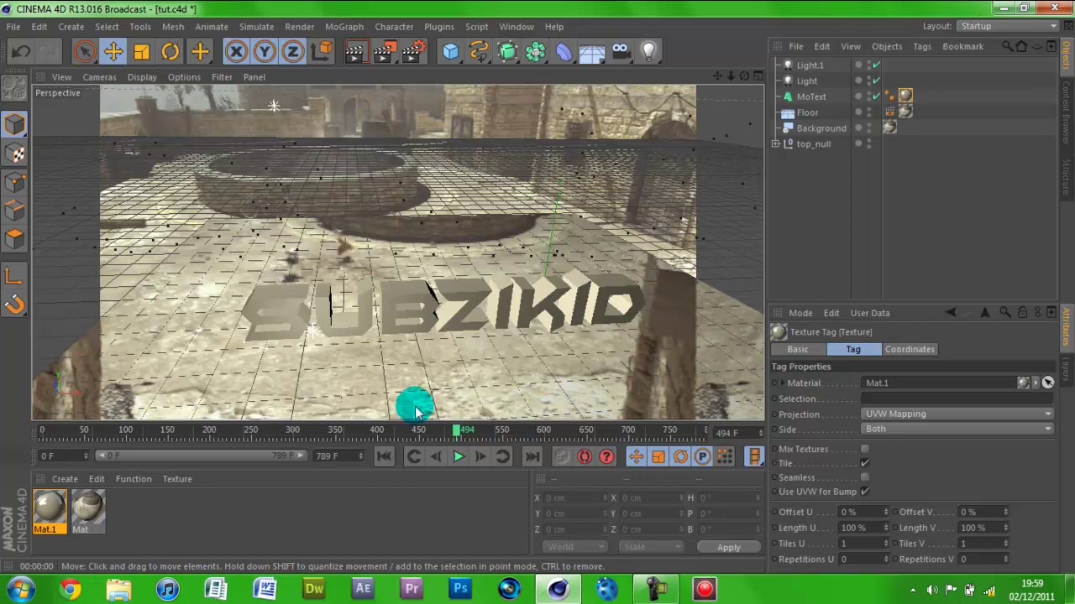
pyautogui.click(1001, 8)
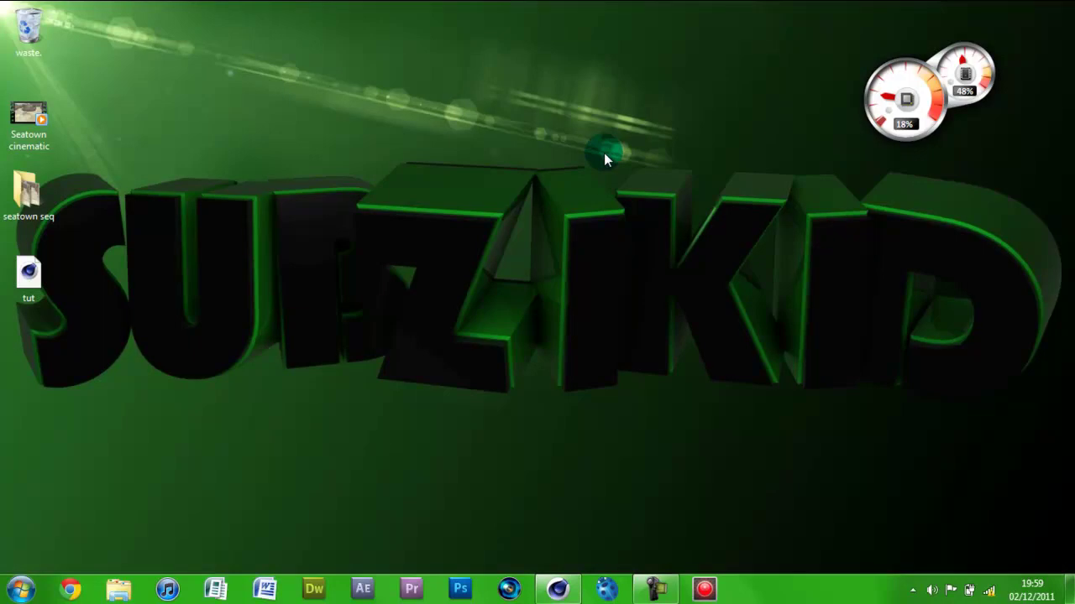